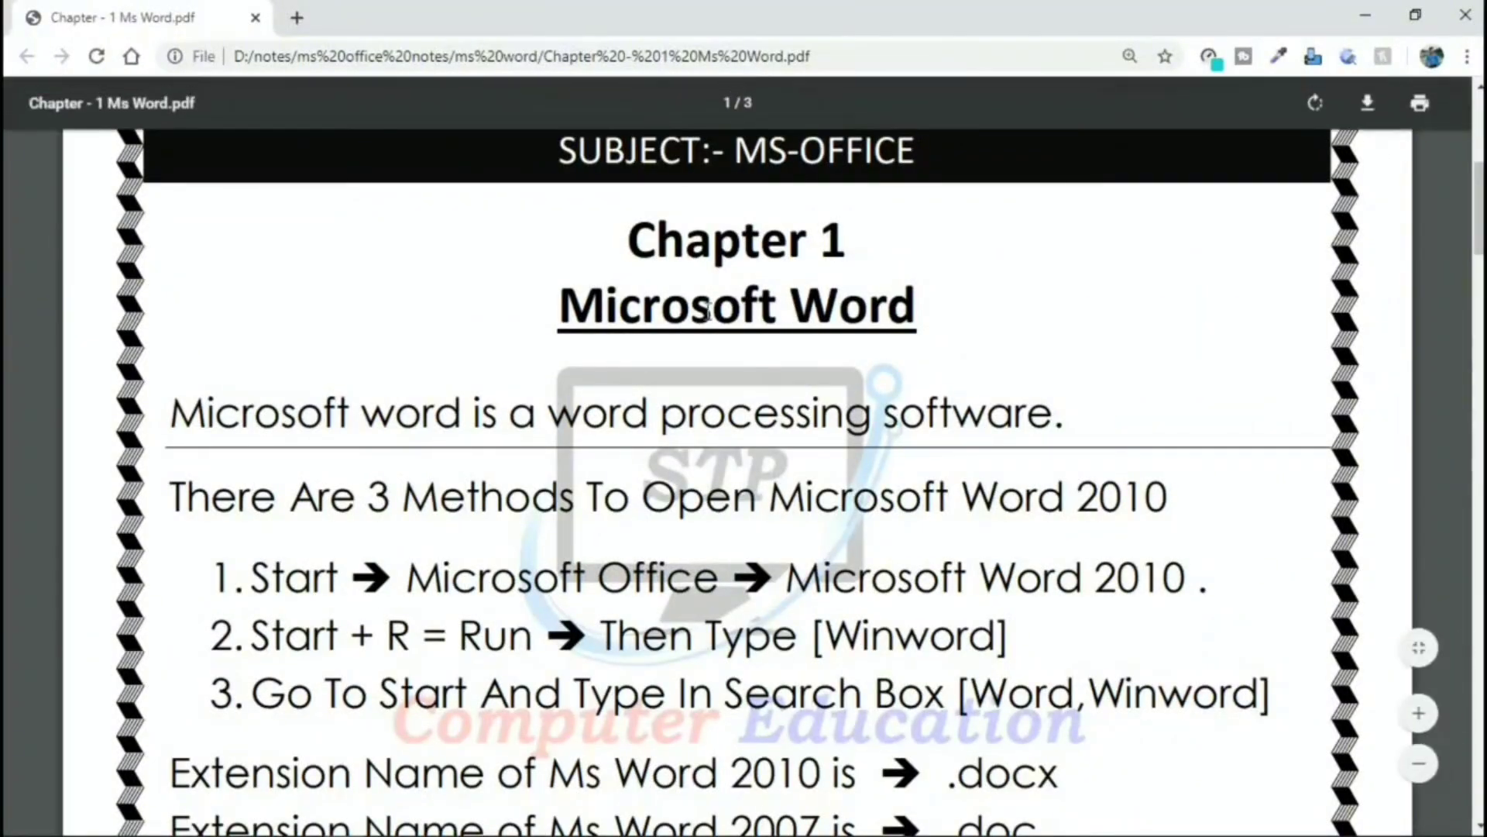
Highlight the heading about the three methods to open Microsoft Word 2010 and the parts of method 1 in the PDF notes.
left_click_drag(175, 501, 1230, 475)
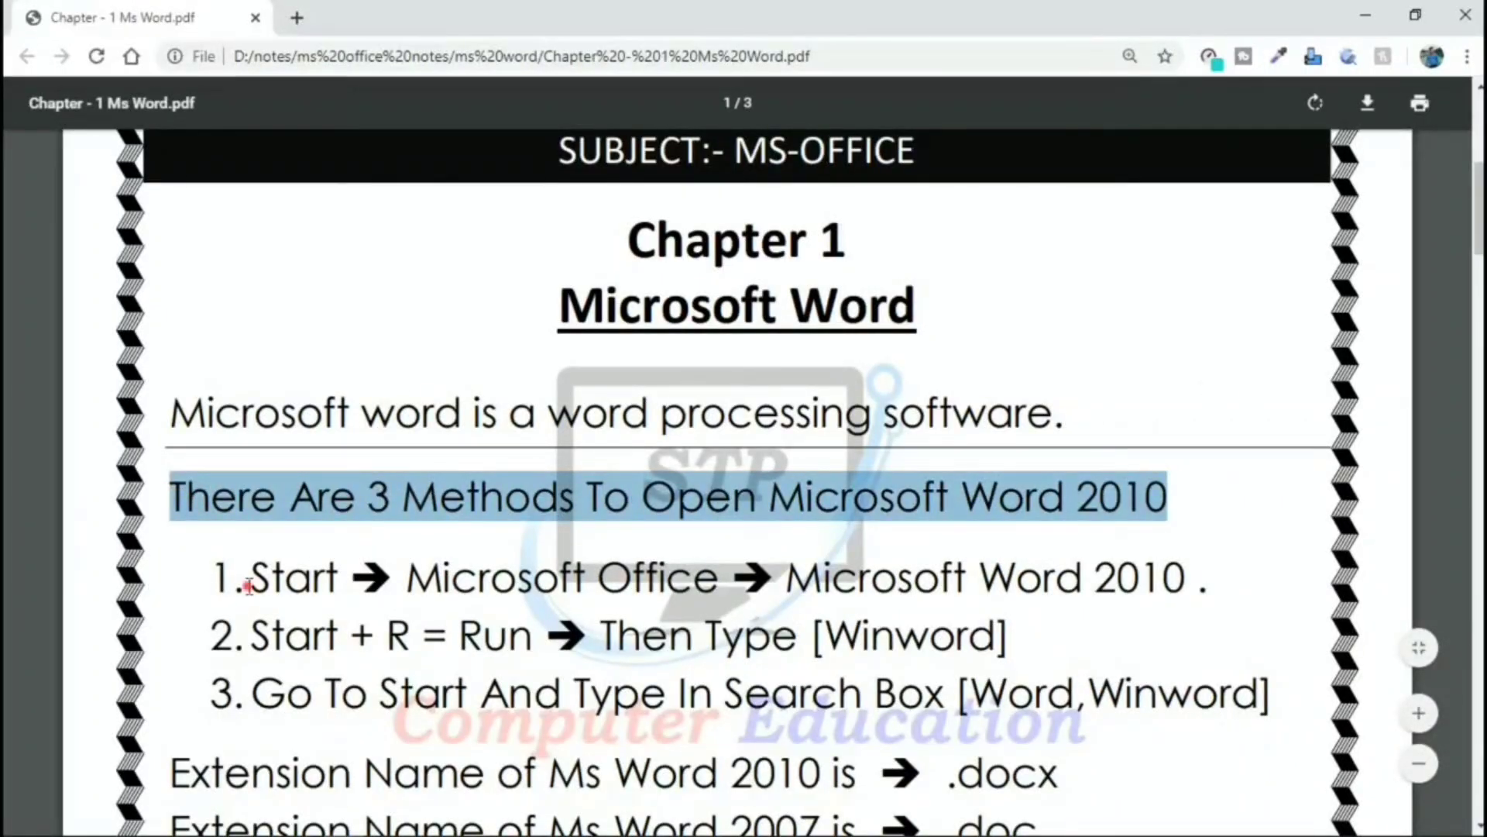
left_click_drag(248, 586, 705, 582)
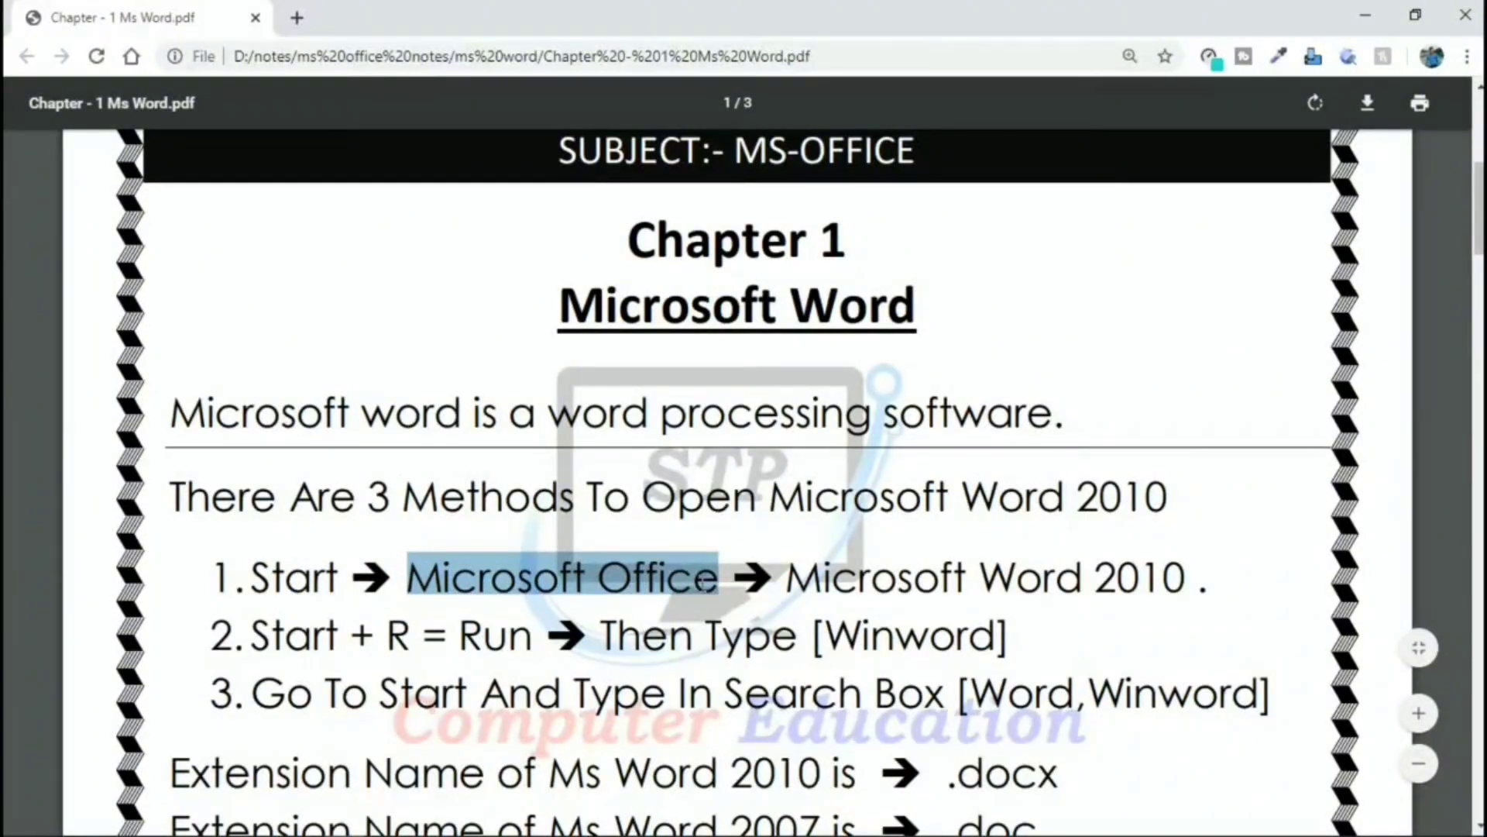
left_click_drag(787, 586, 1193, 581)
left_click(1193, 579)
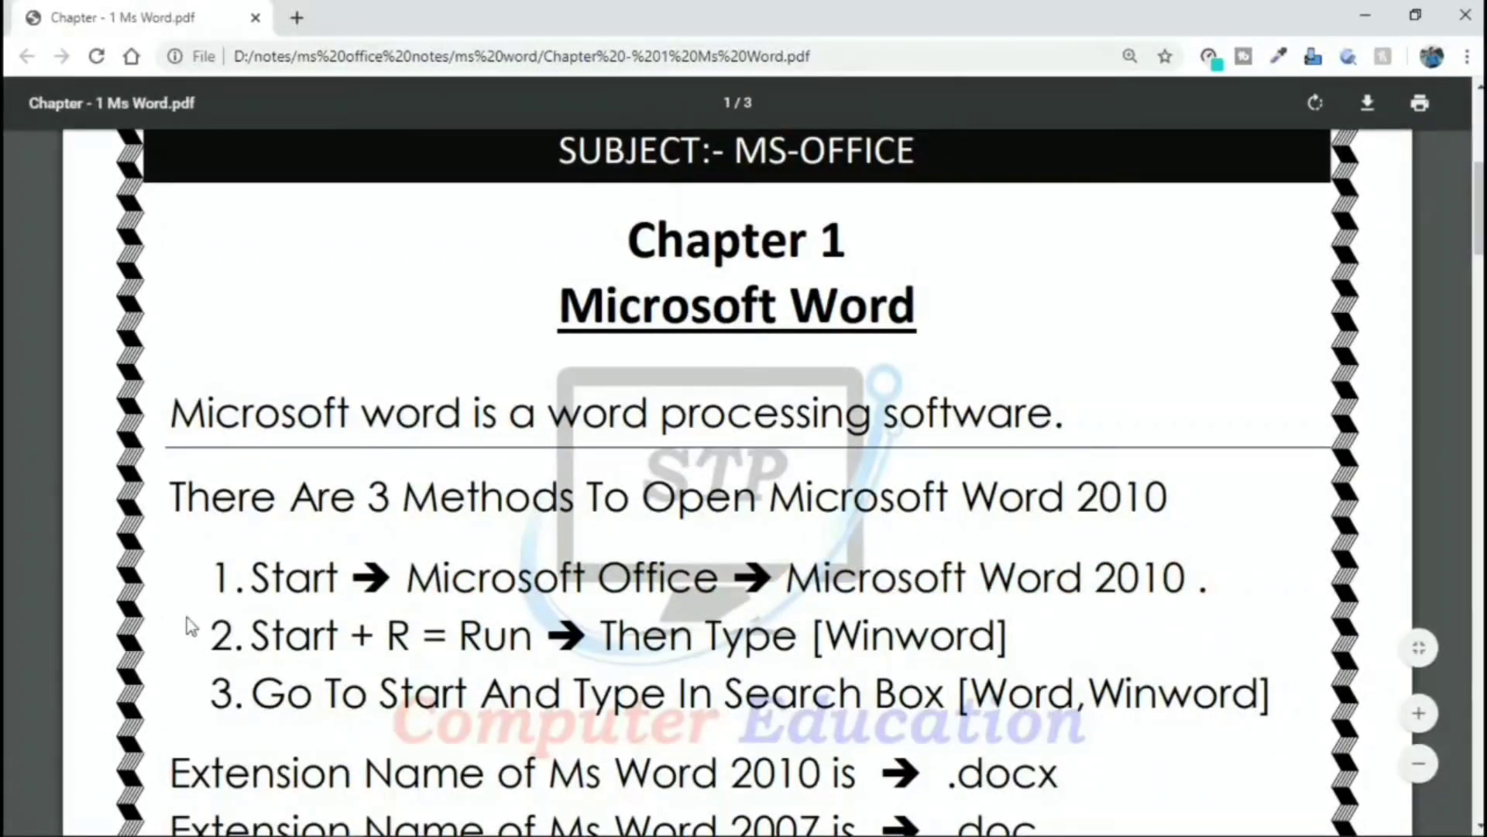
Launch Microsoft Word 2010 from the Microsoft Office program folder, and close the activation wizard and Word.
mouse_move(22, 829)
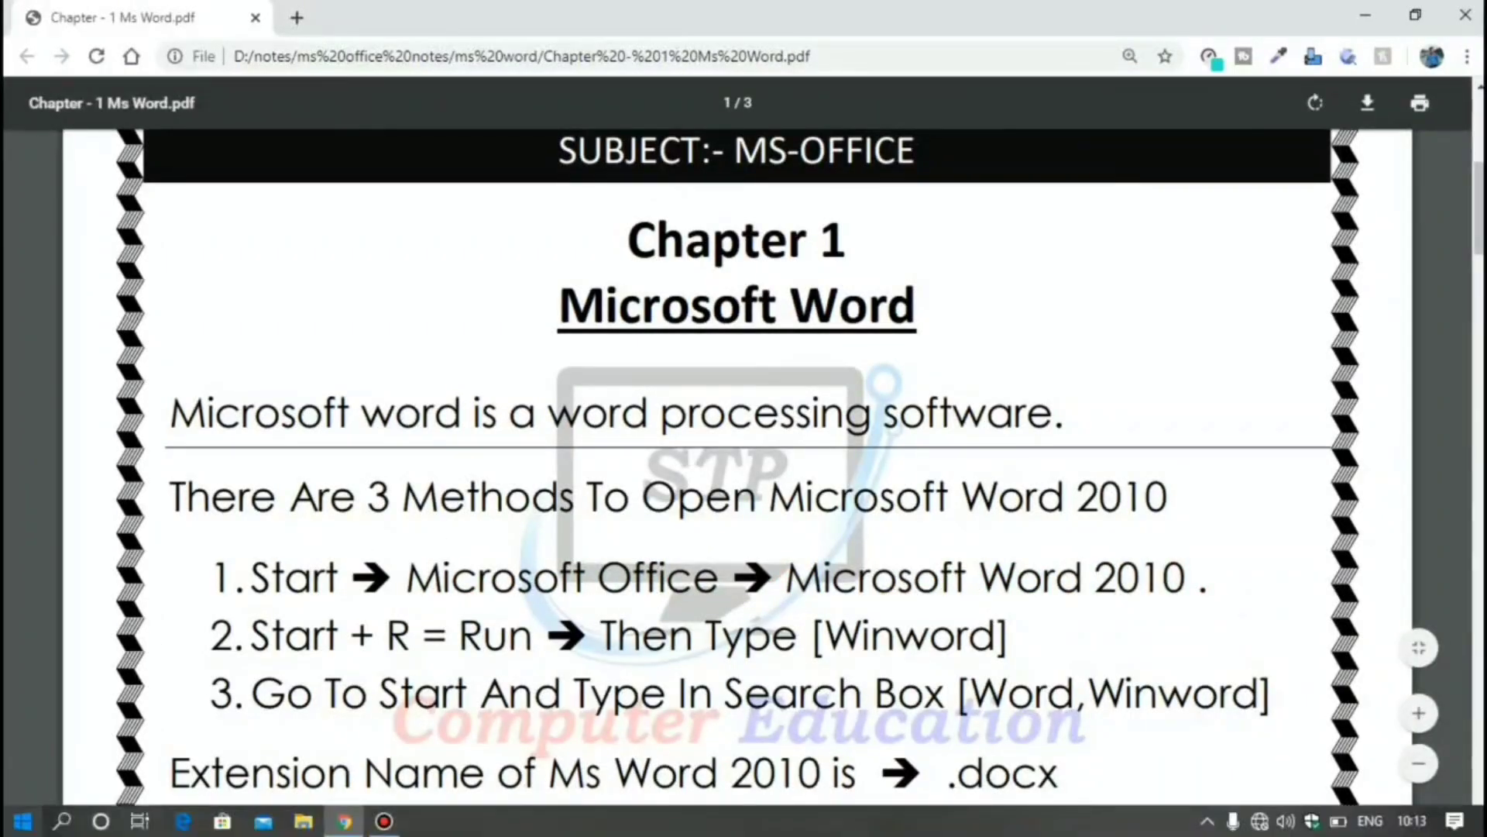
left_click(22, 825)
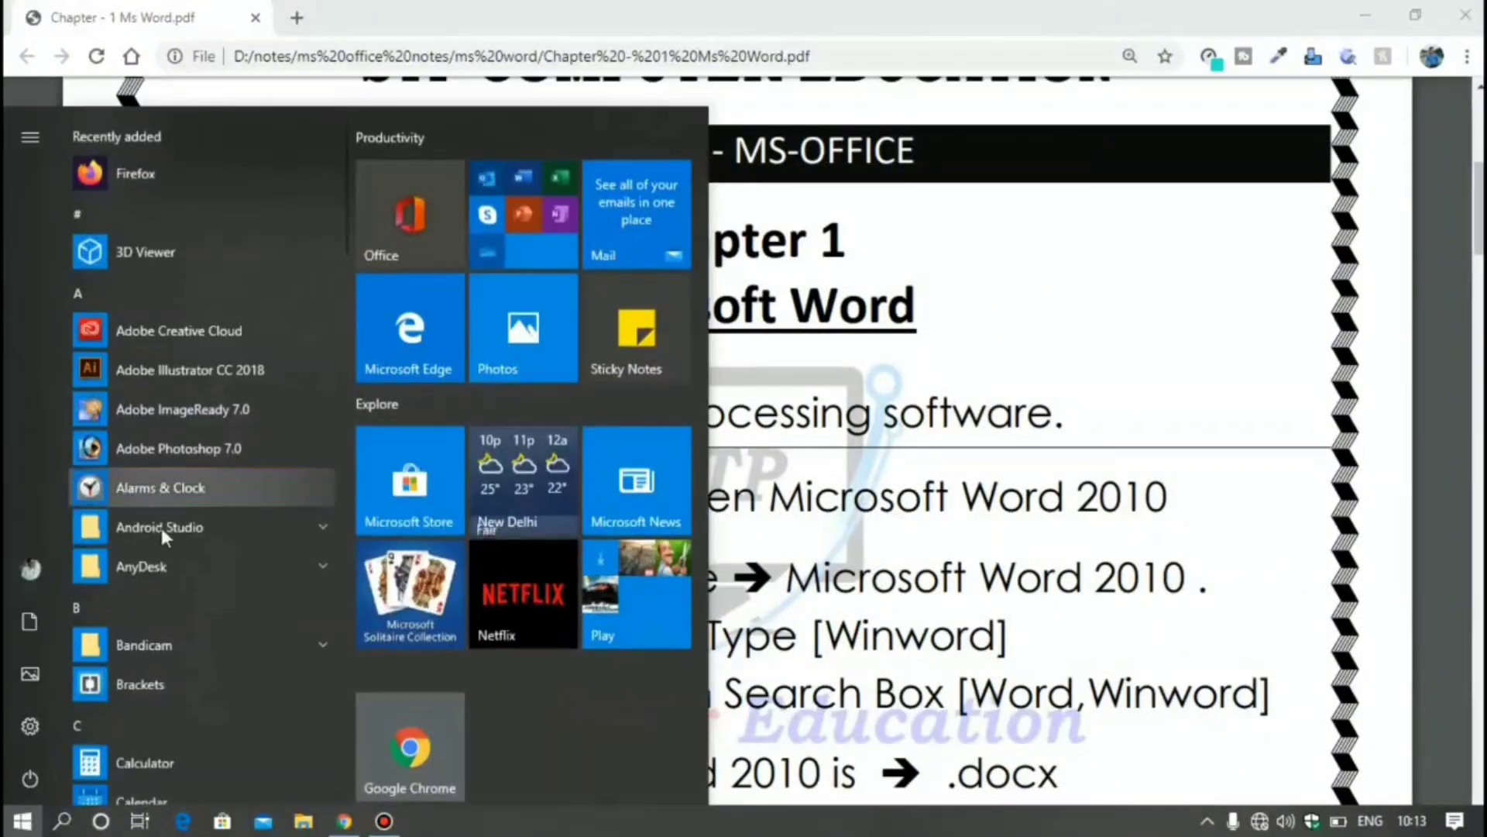
scroll(161, 528, "down", 8)
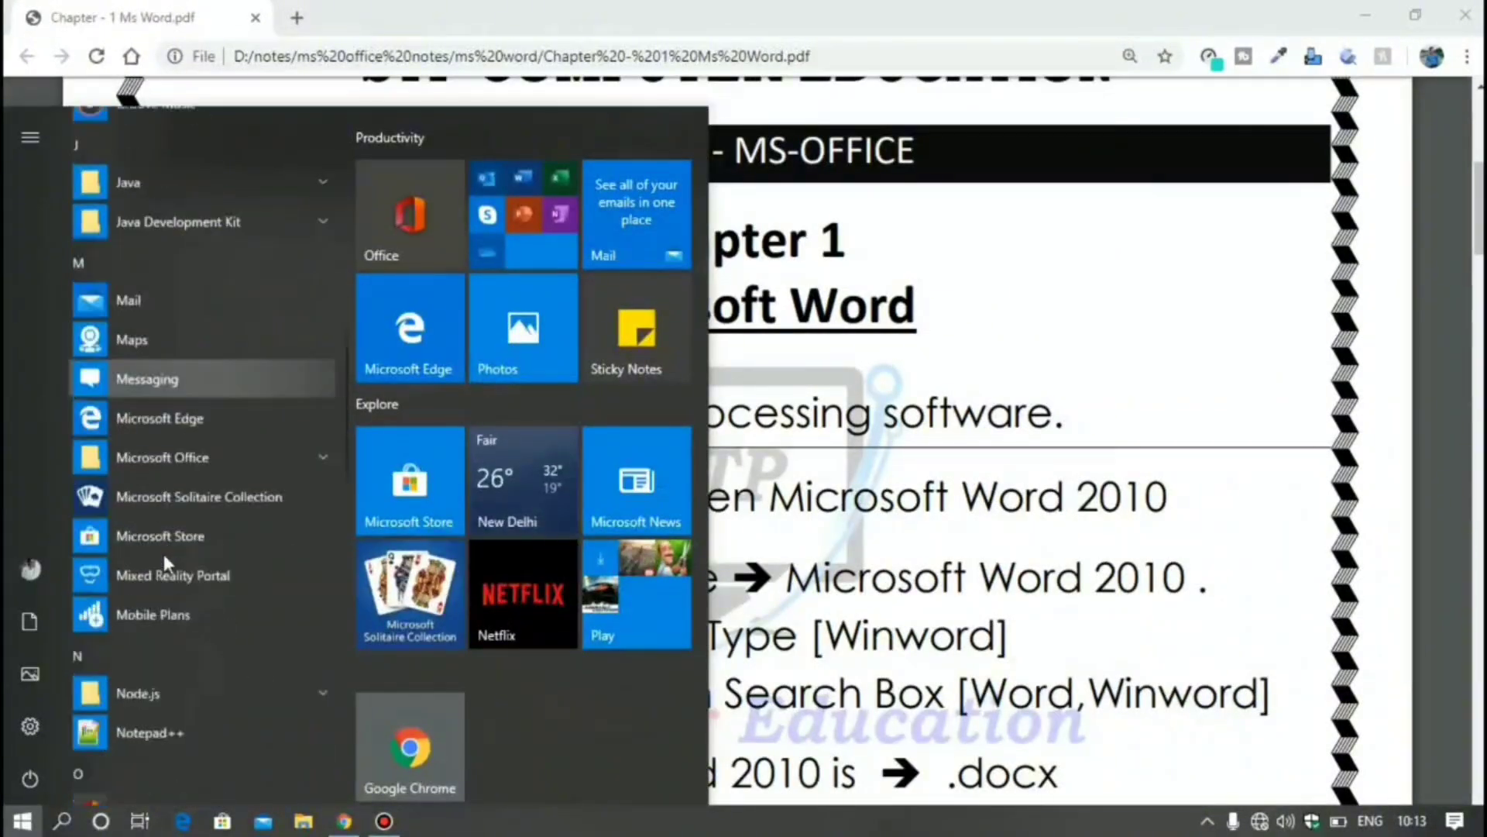
scroll(161, 550, "down", 2)
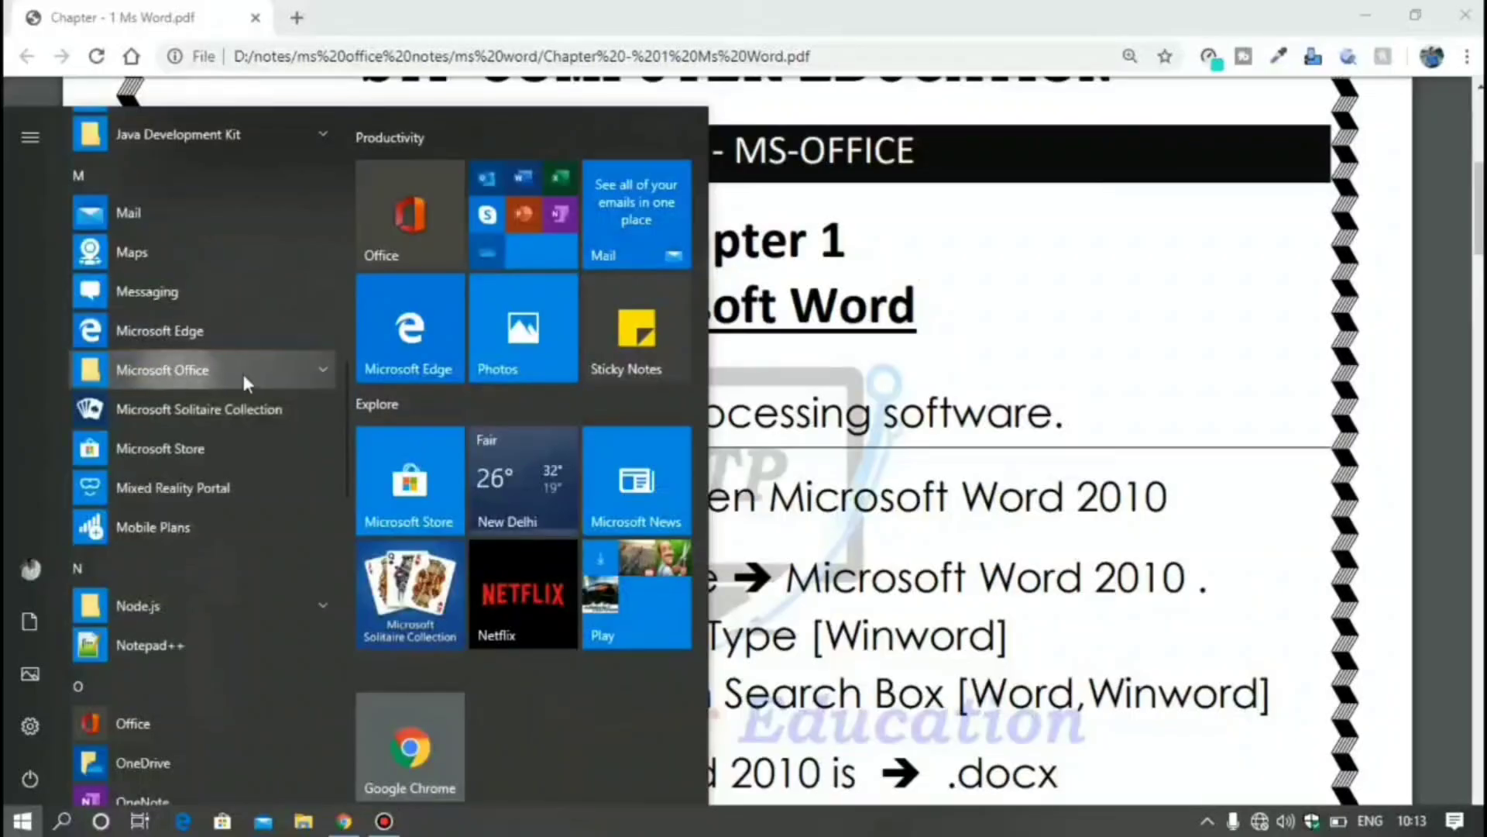
left_click(263, 365)
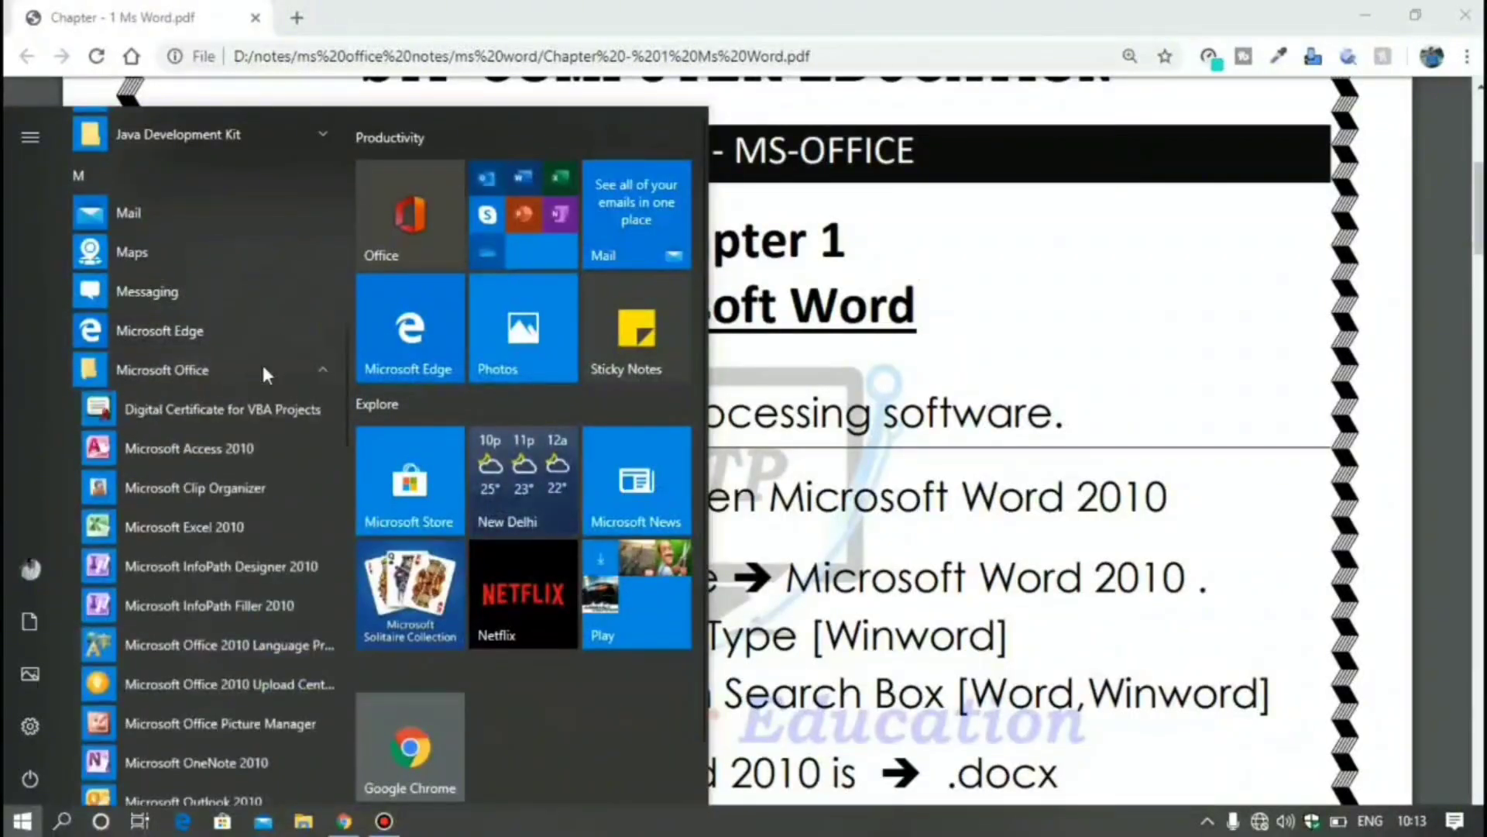
scroll(190, 622, "down", 5)
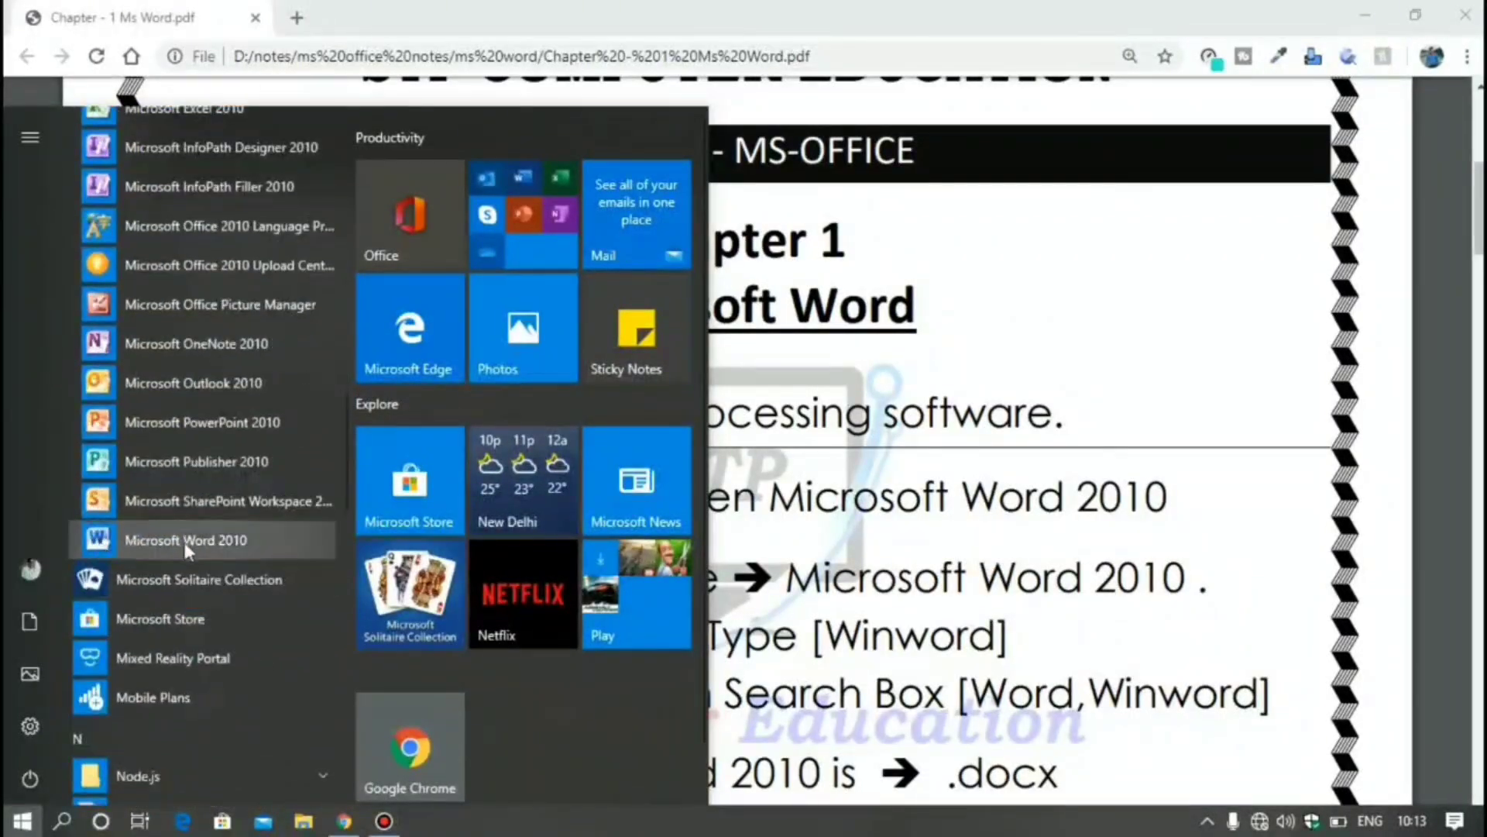
left_click(186, 543)
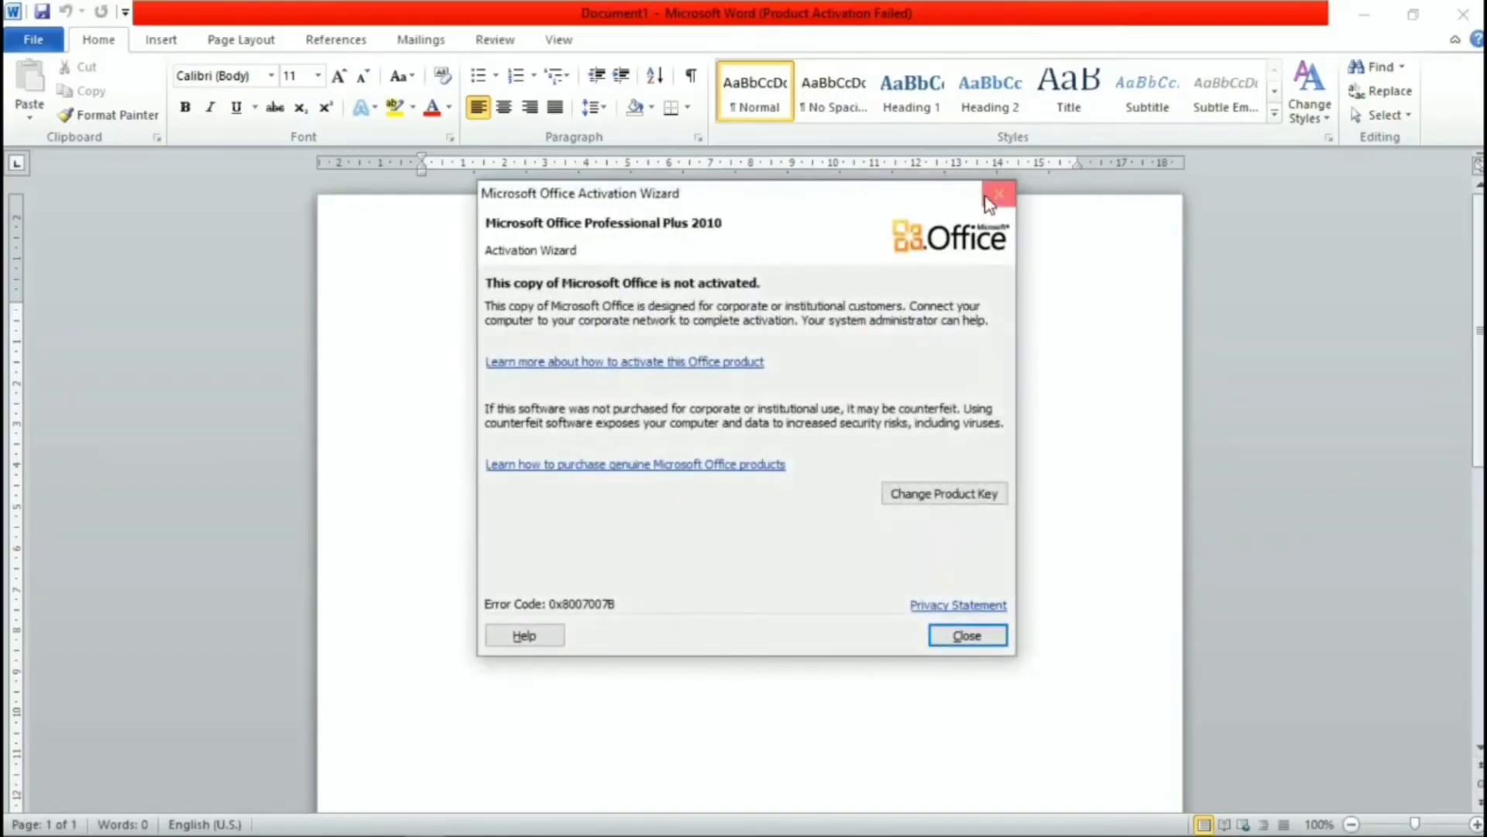
left_click(989, 200)
left_click(1465, 14)
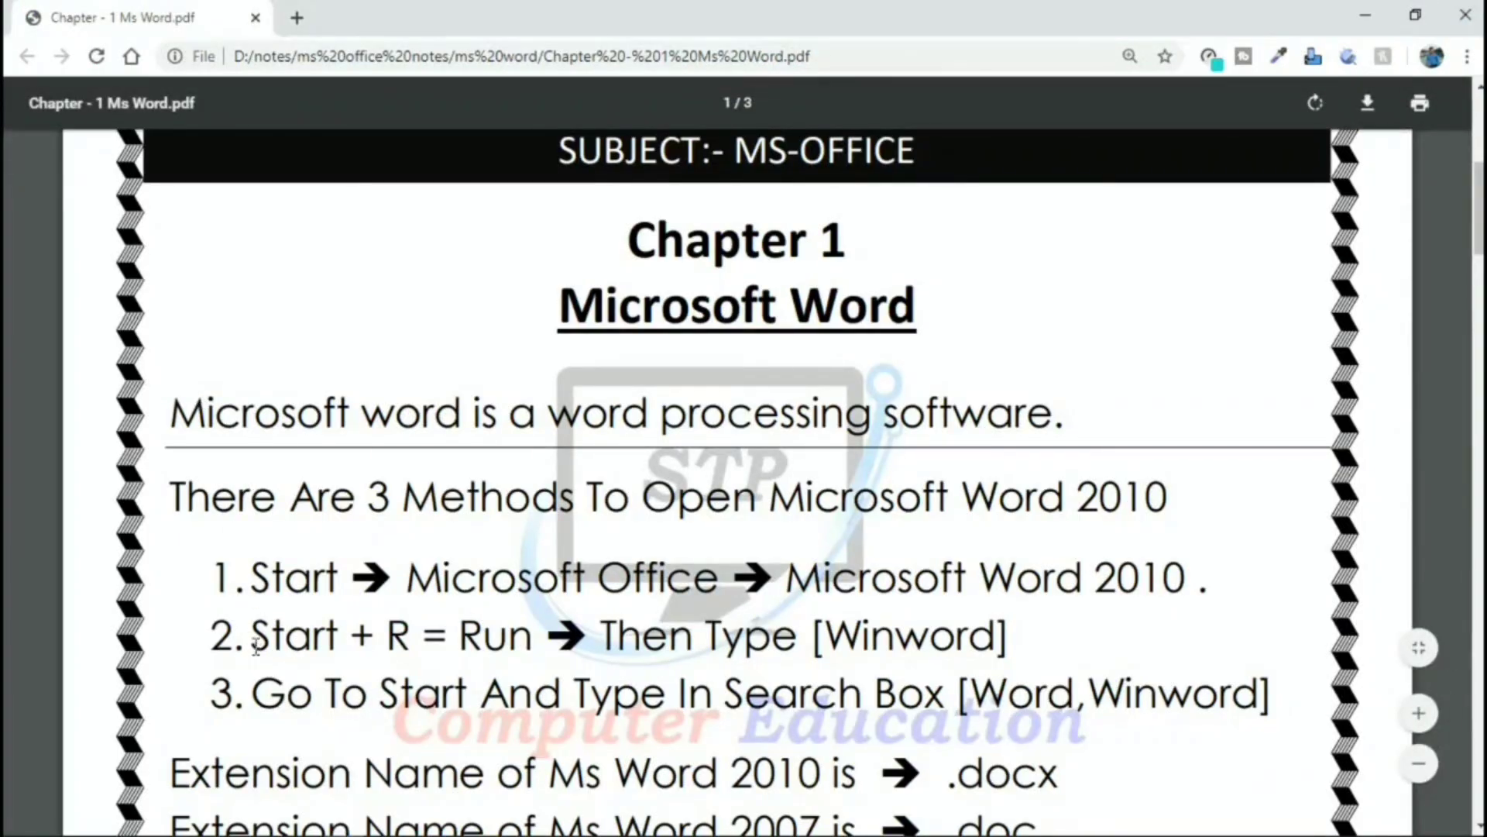
Highlight the Run shortcut and the word Winword in method 2 of the PDF notes.
left_click_drag(254, 647, 524, 643)
left_click(528, 647)
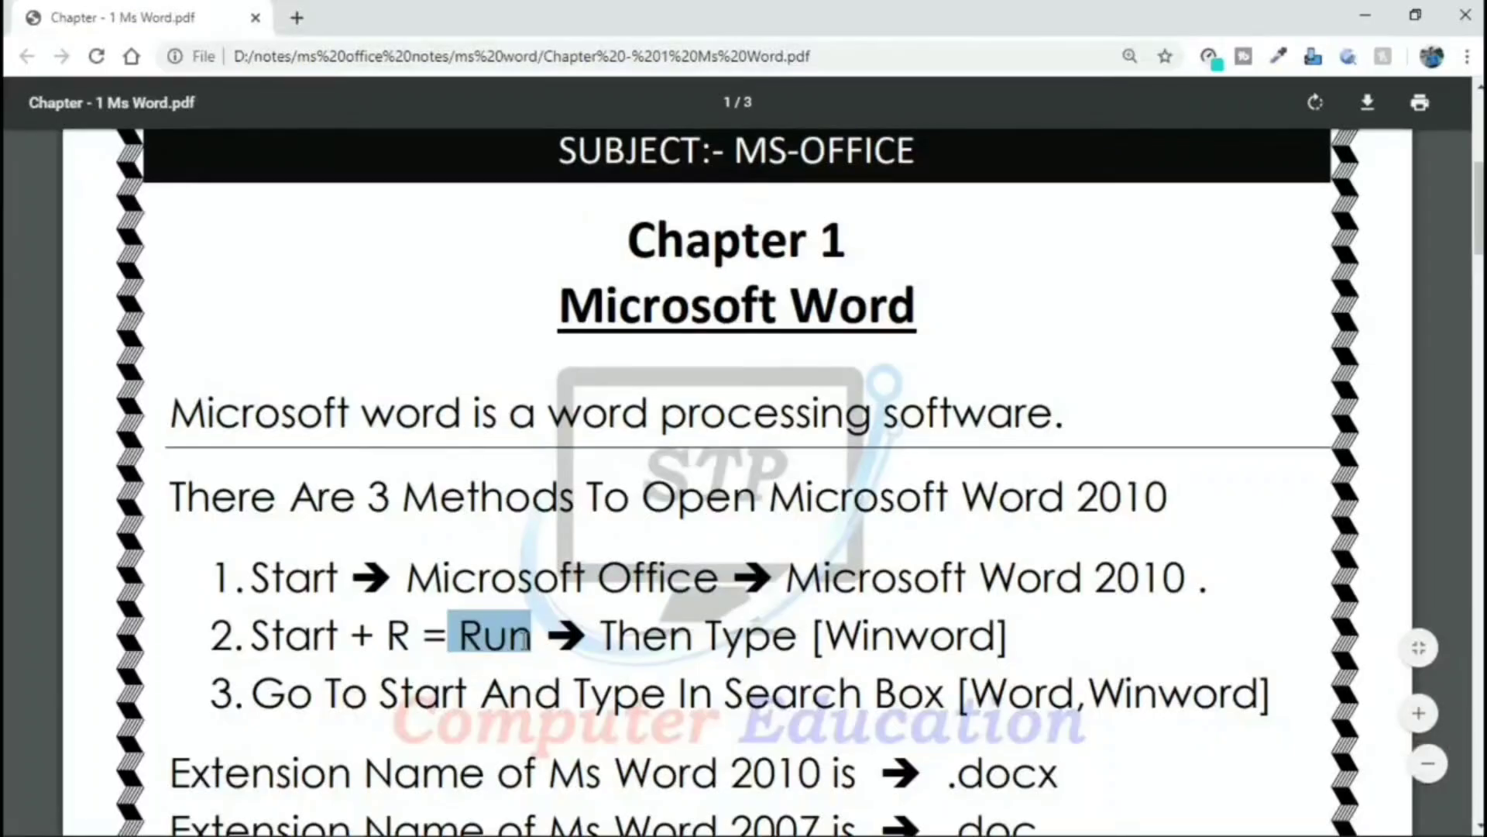
left_click(826, 631)
left_click_drag(827, 631, 996, 633)
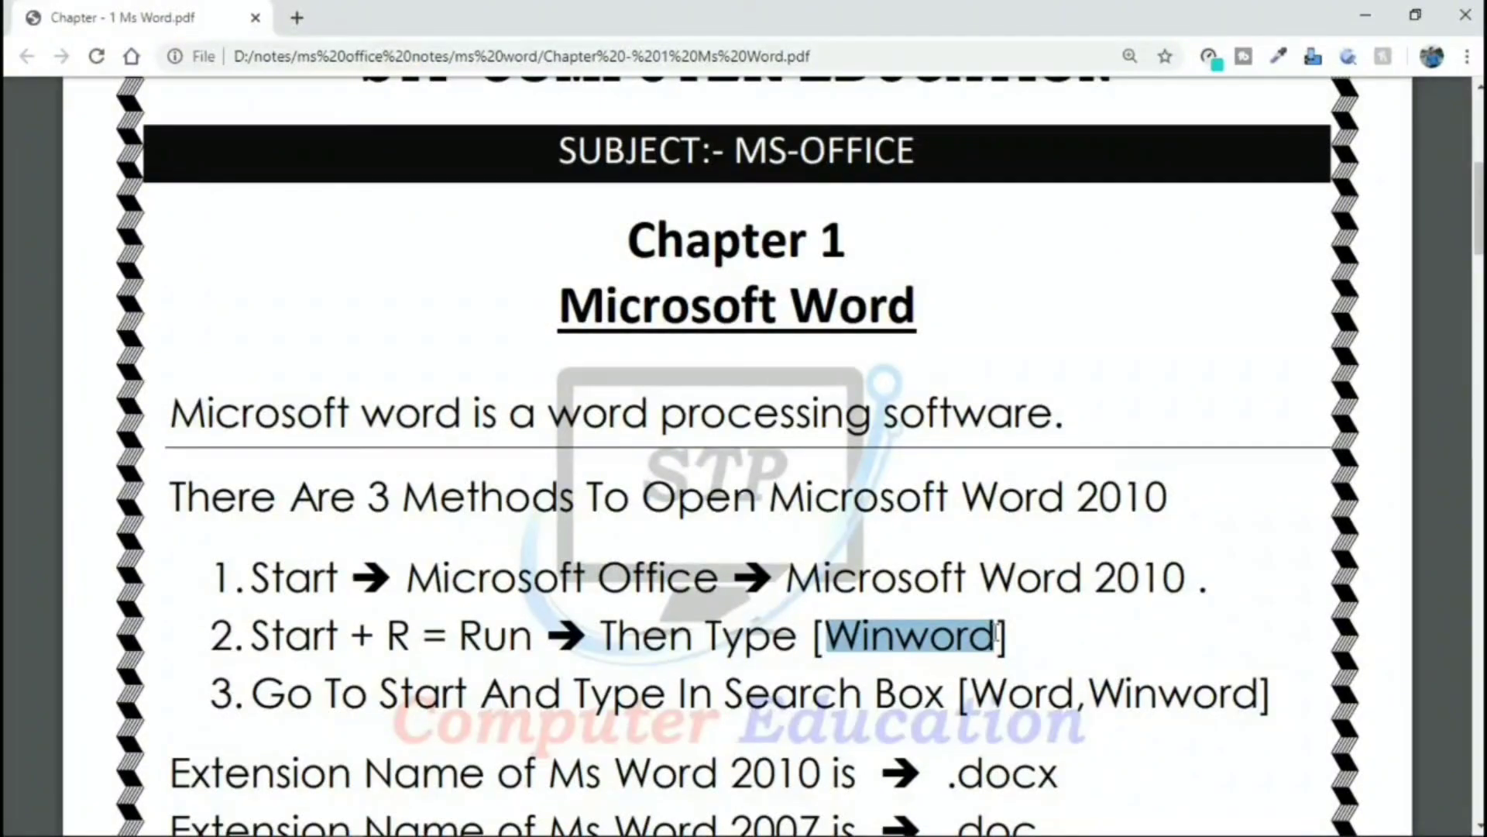
Launch Word by running the command winword, and return to the Chapter - 1 Ms Word PDF in Chrome.
key("super+r")
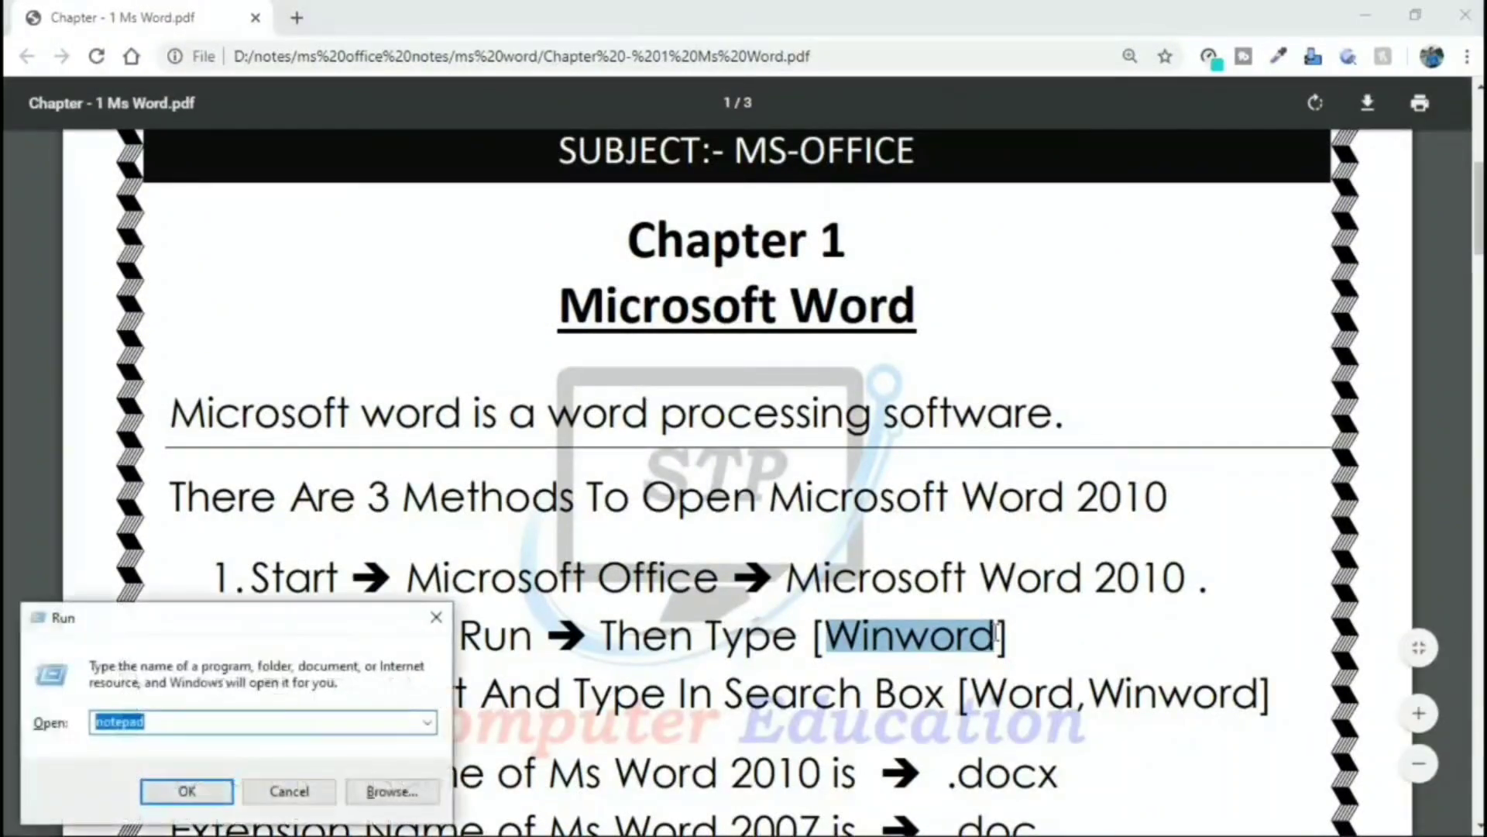
key("BackSpace")
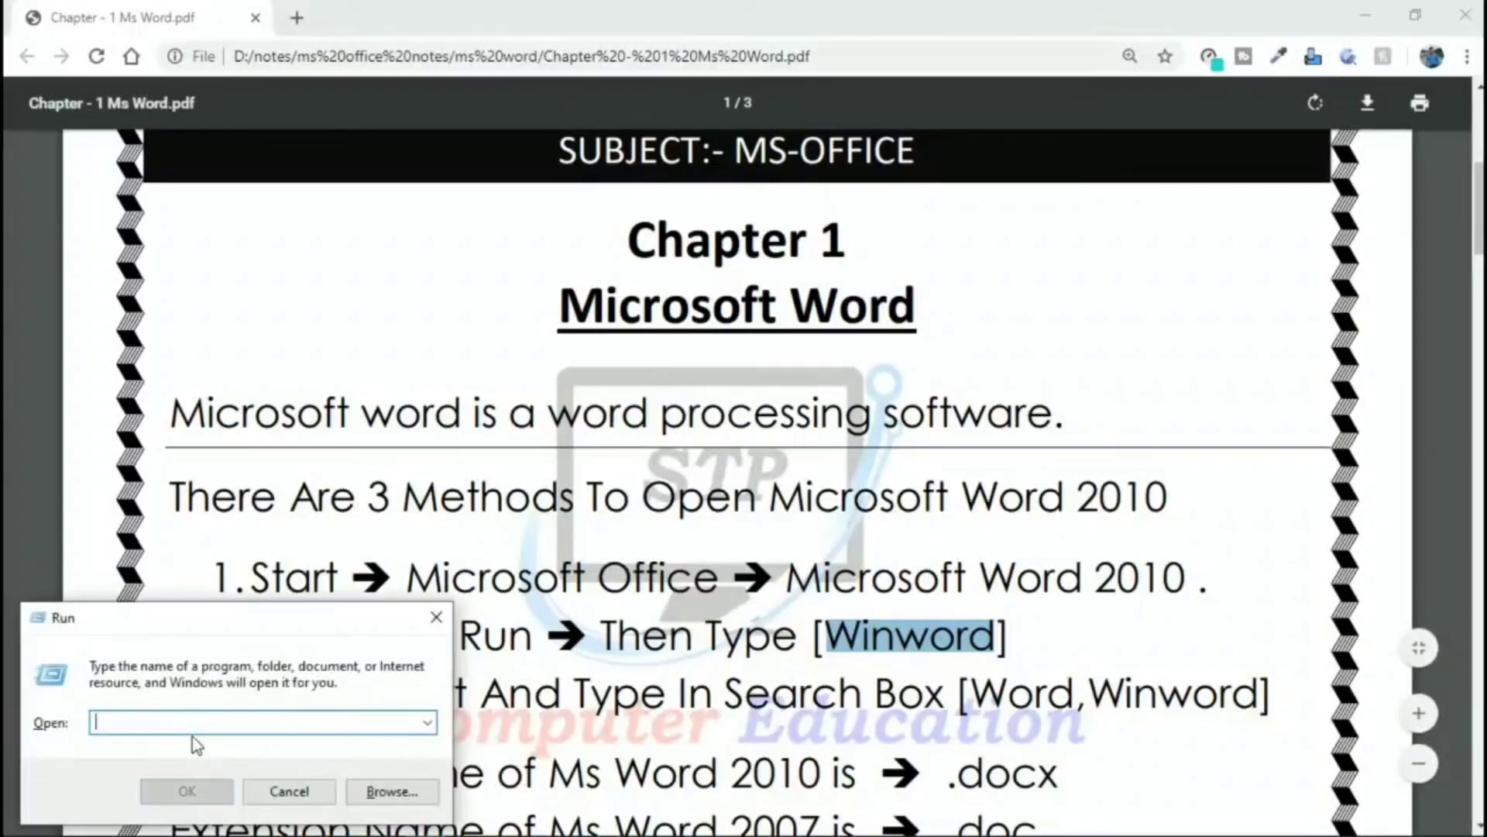
type("win")
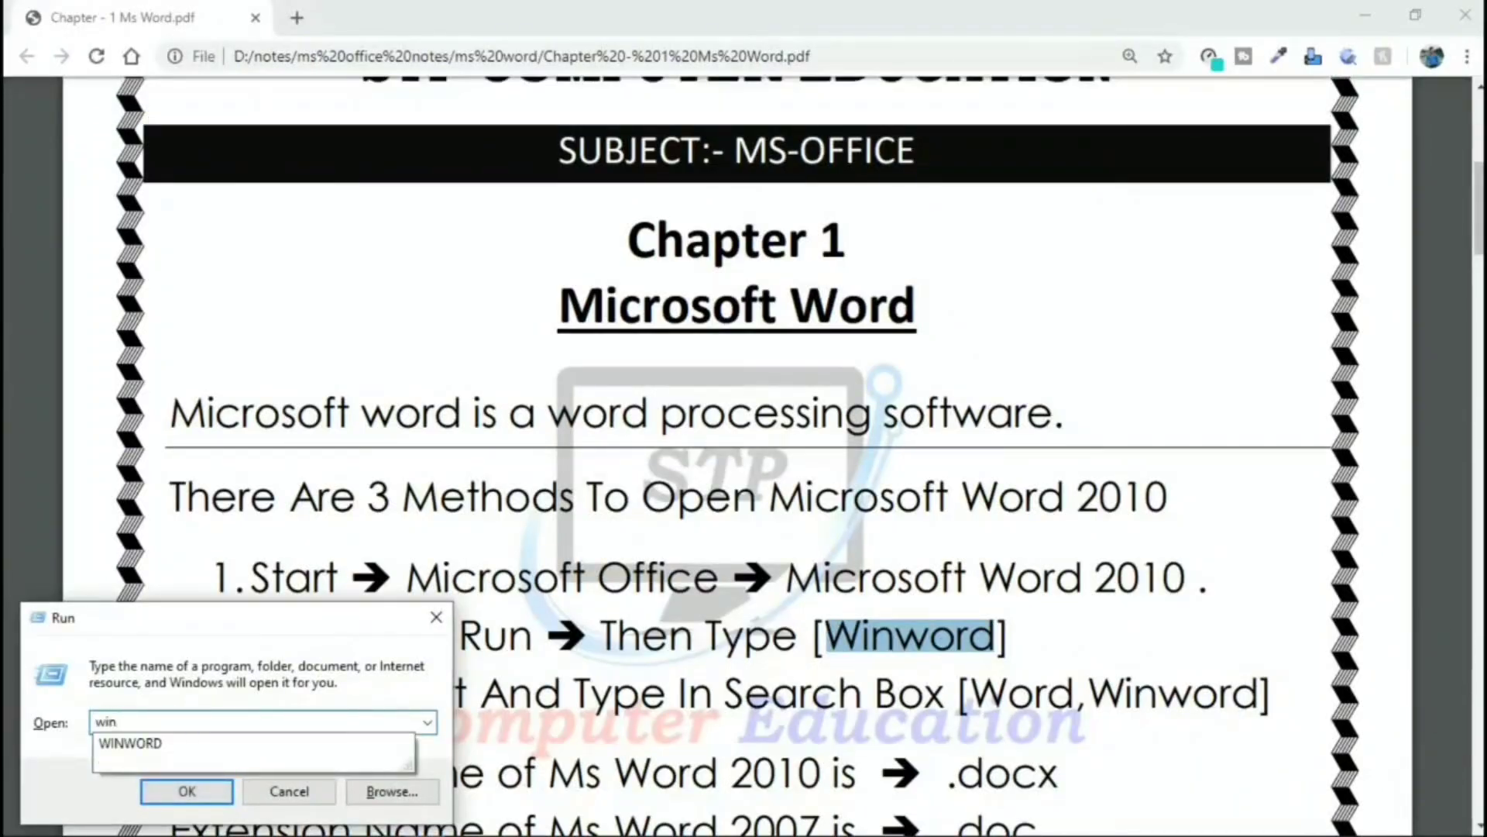
type("word")
key("Return")
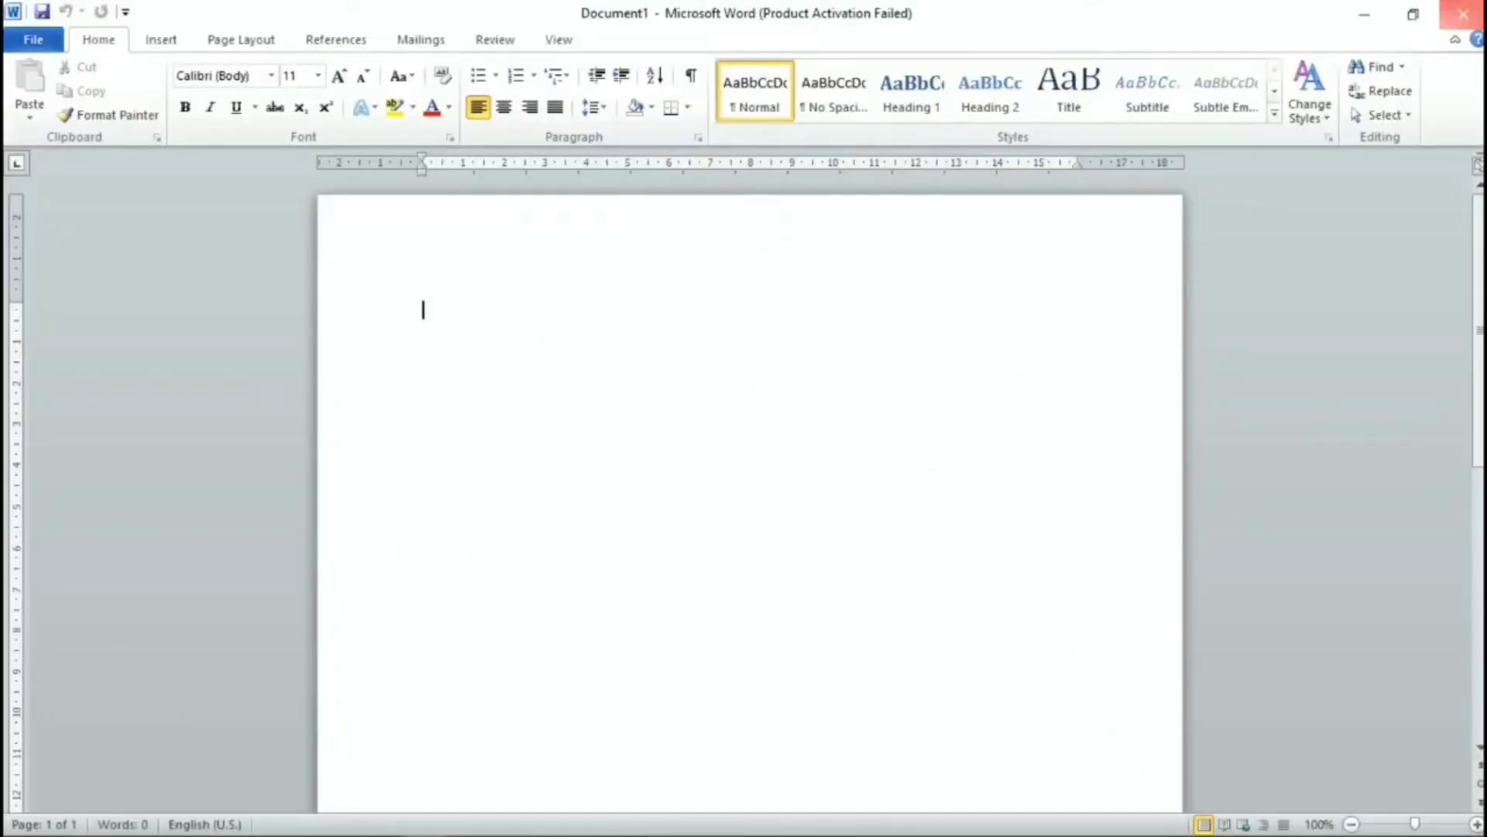
key("alt+Tab")
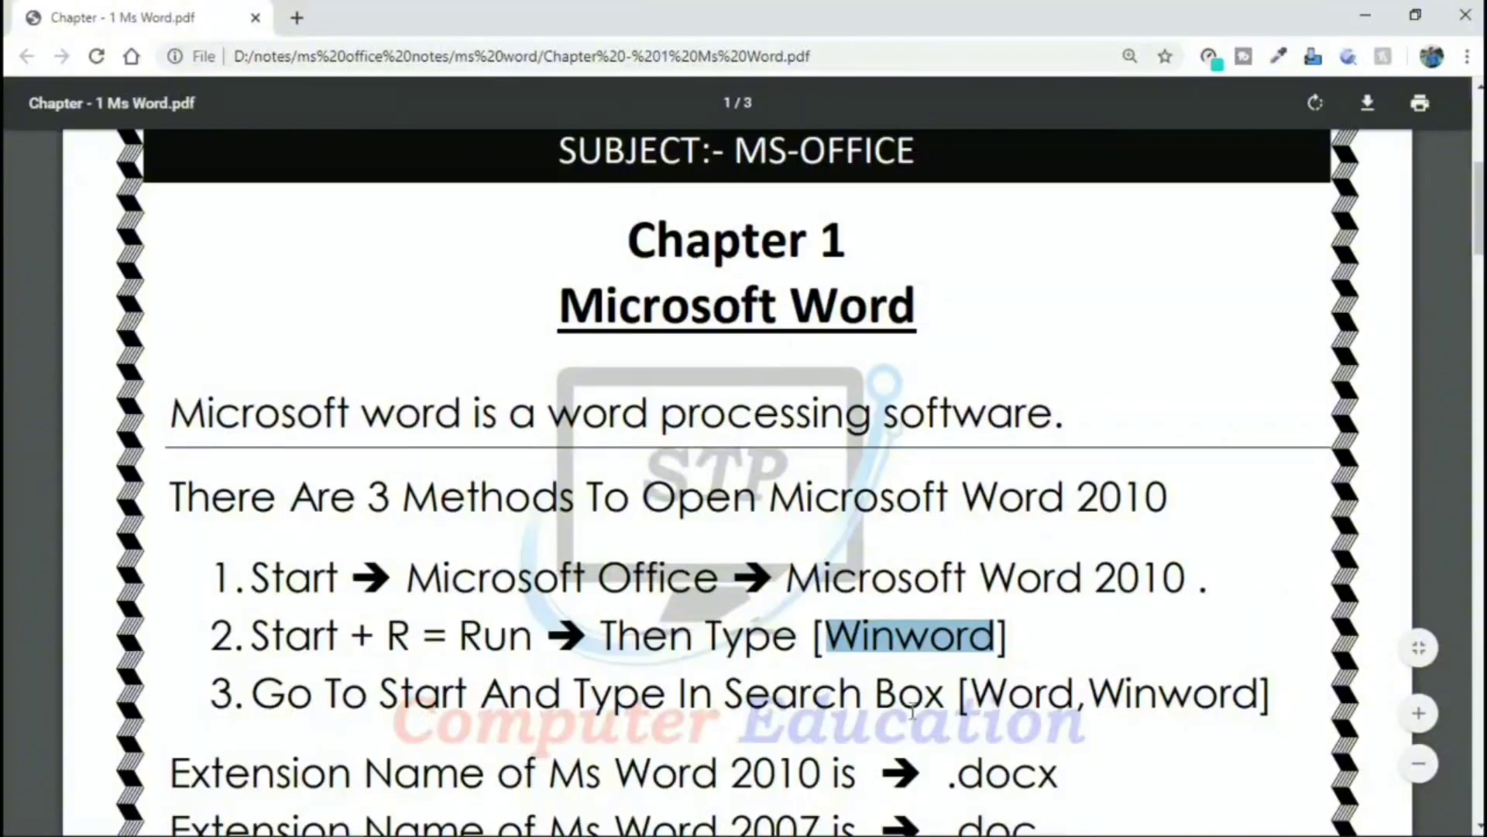
Search Windows for "word", launch Microsoft Word 2010 from the results, and dismiss the activation wizard.
mouse_move(158, 833)
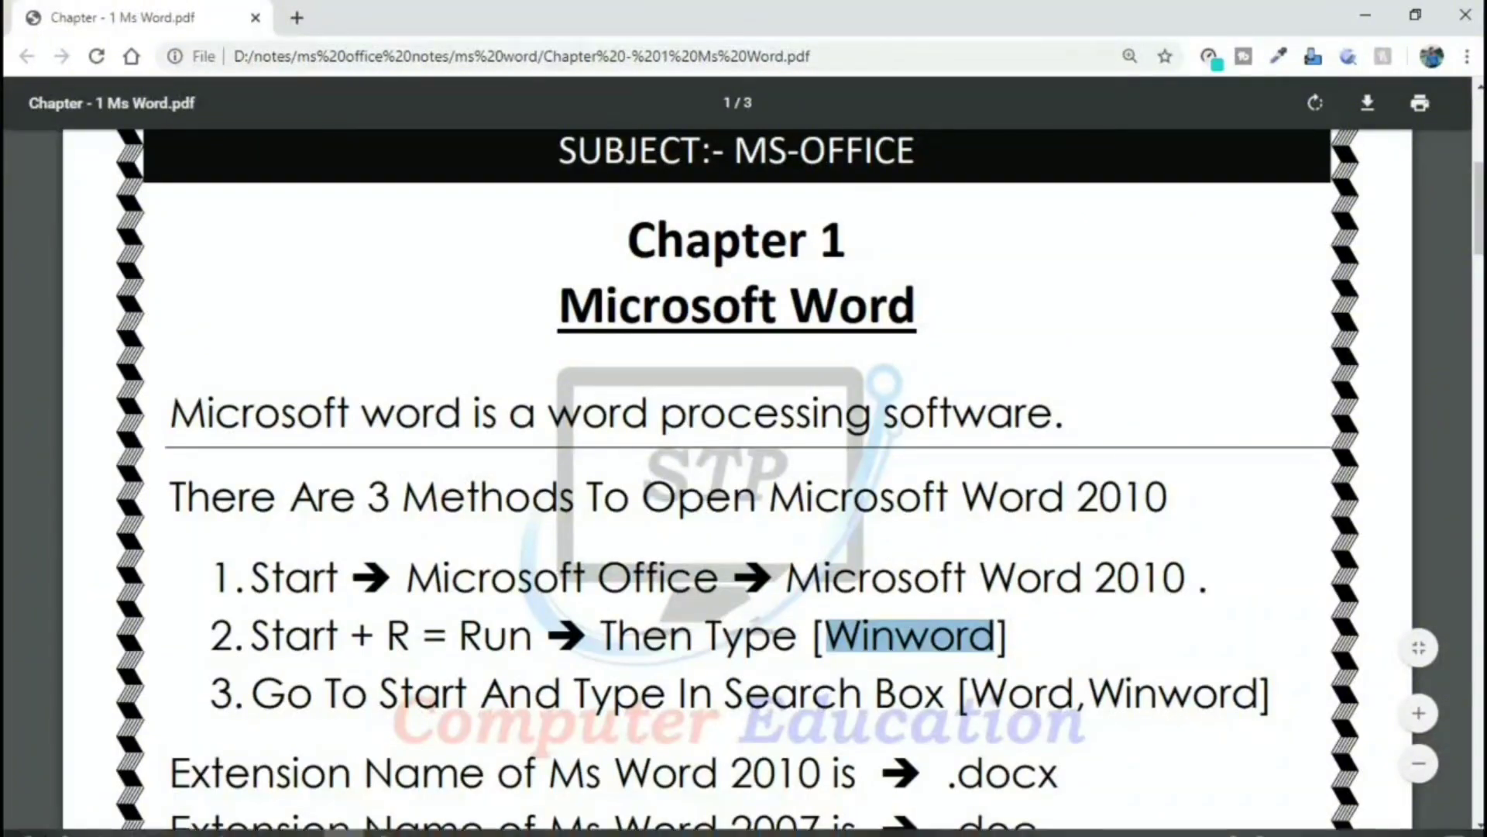
left_click(65, 823)
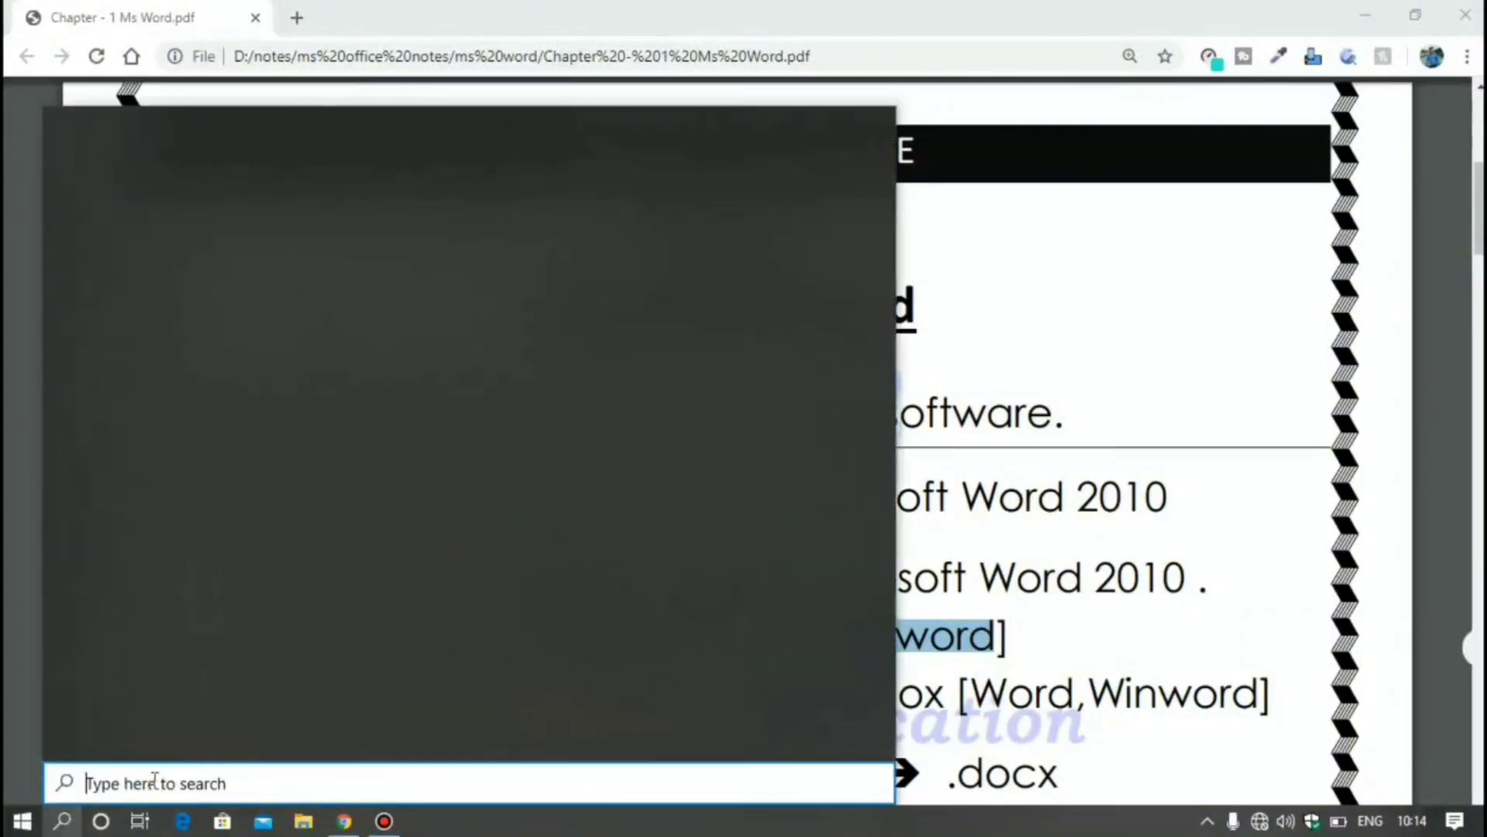
type("word")
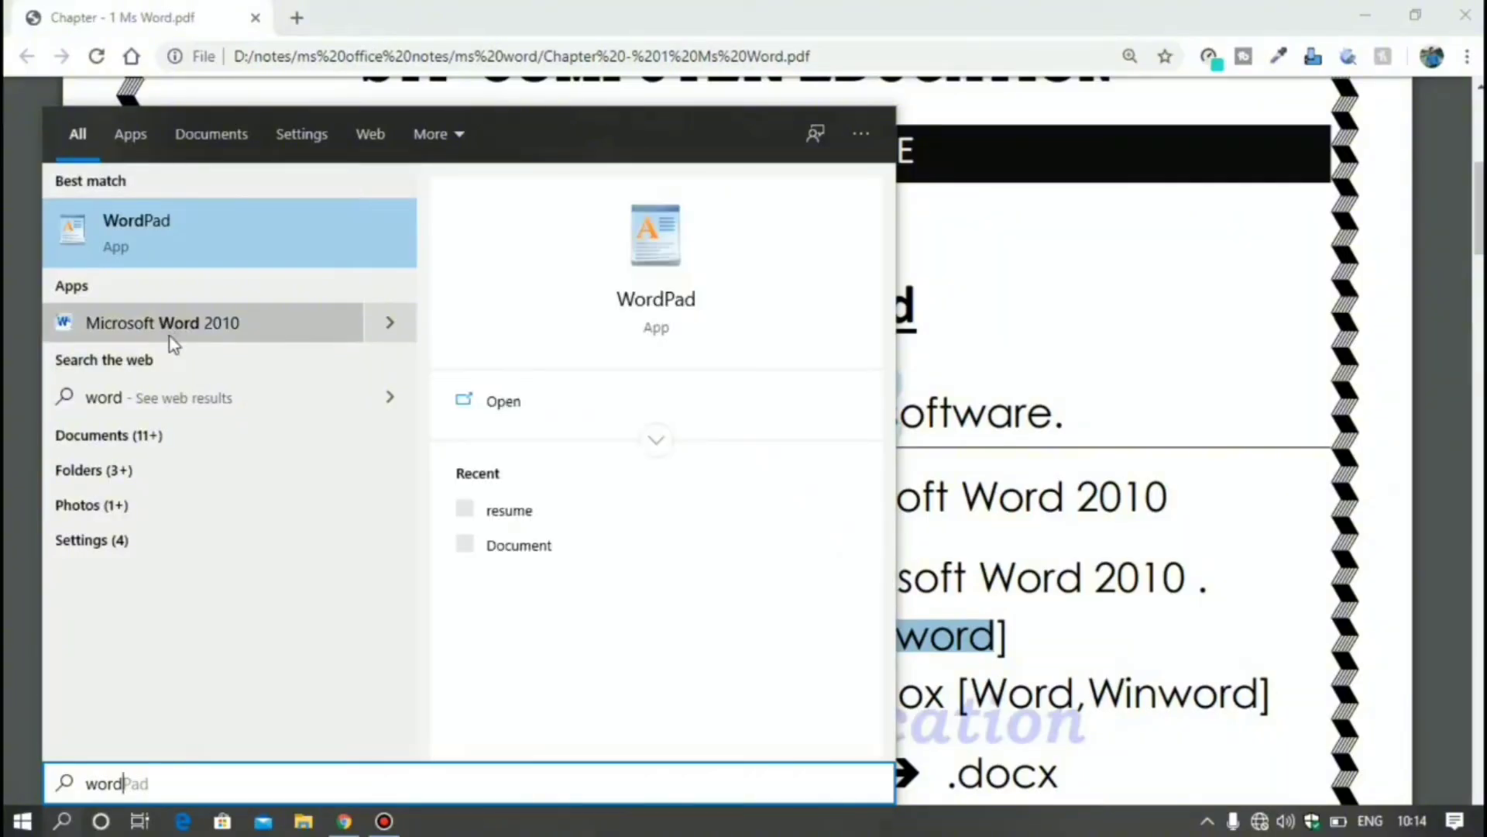
left_click(186, 332)
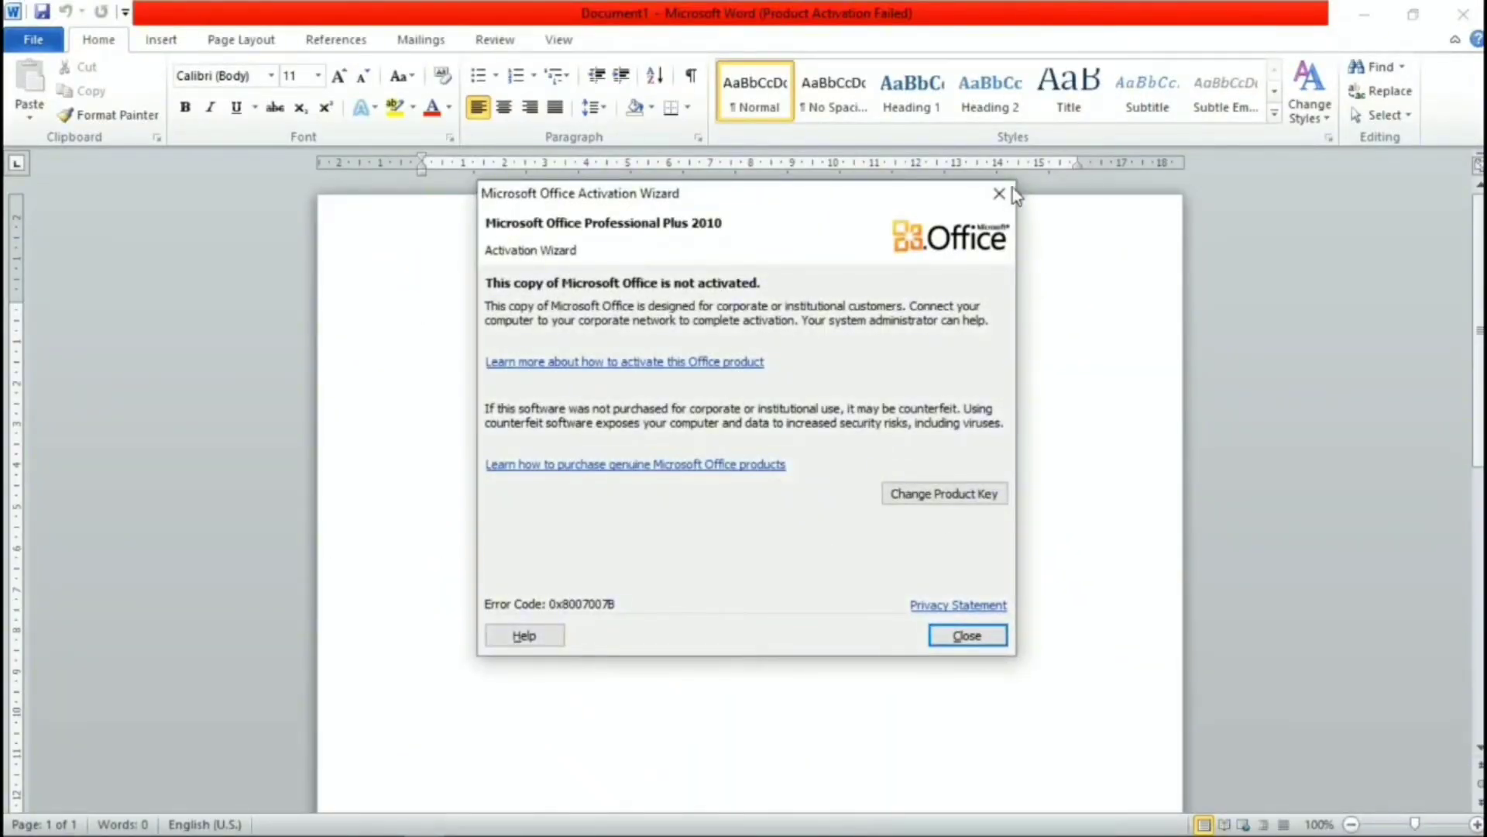
left_click(1000, 193)
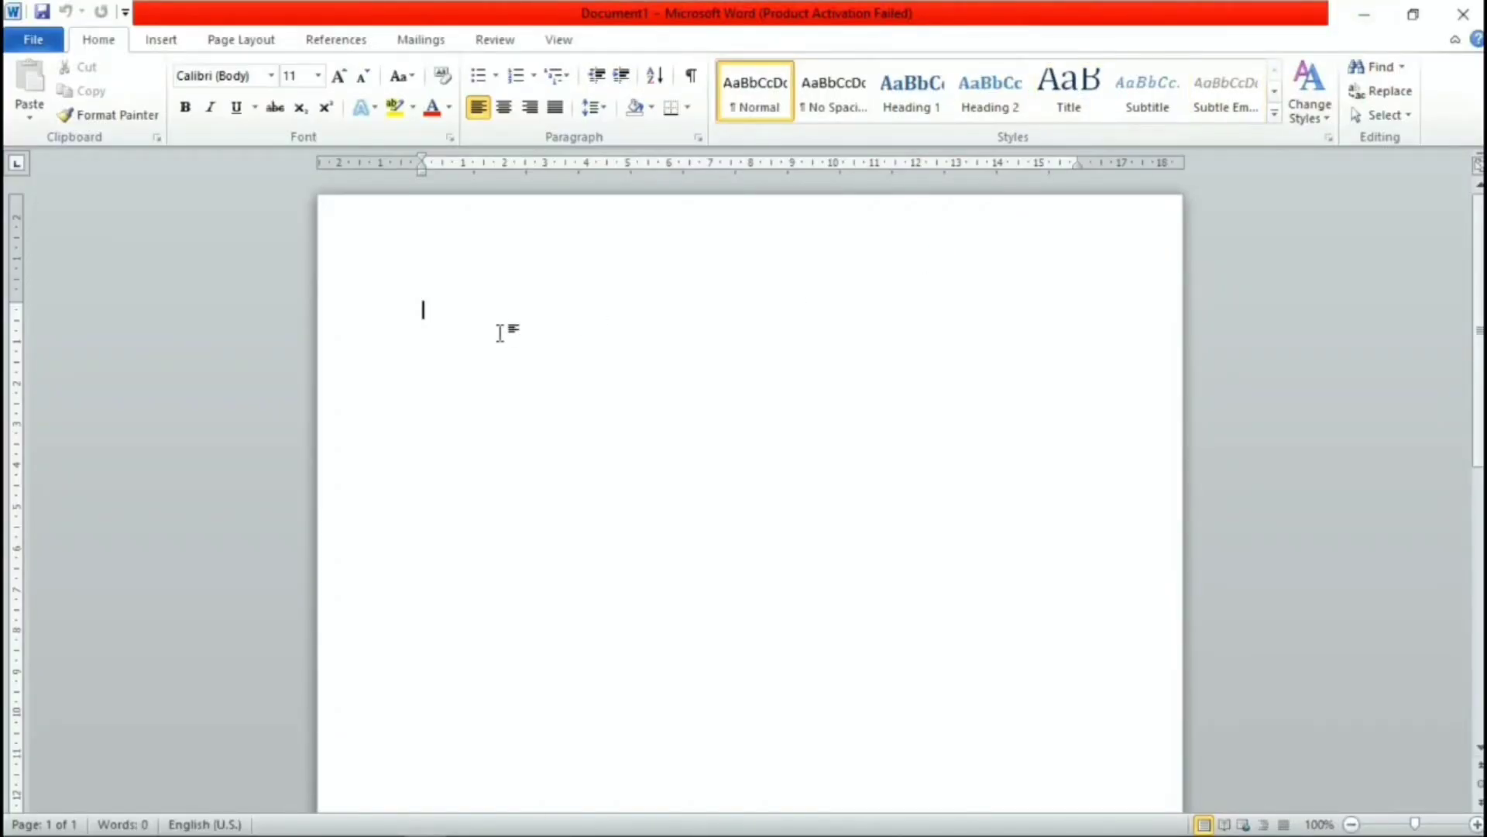
Increase the font size to 20 in the blank document.
key("ctrl+shift+period")
key("ctrl+shift+period")
key("ctrl+shift+period")
key("ctrl+shift+period")
key("ctrl+shift+period")
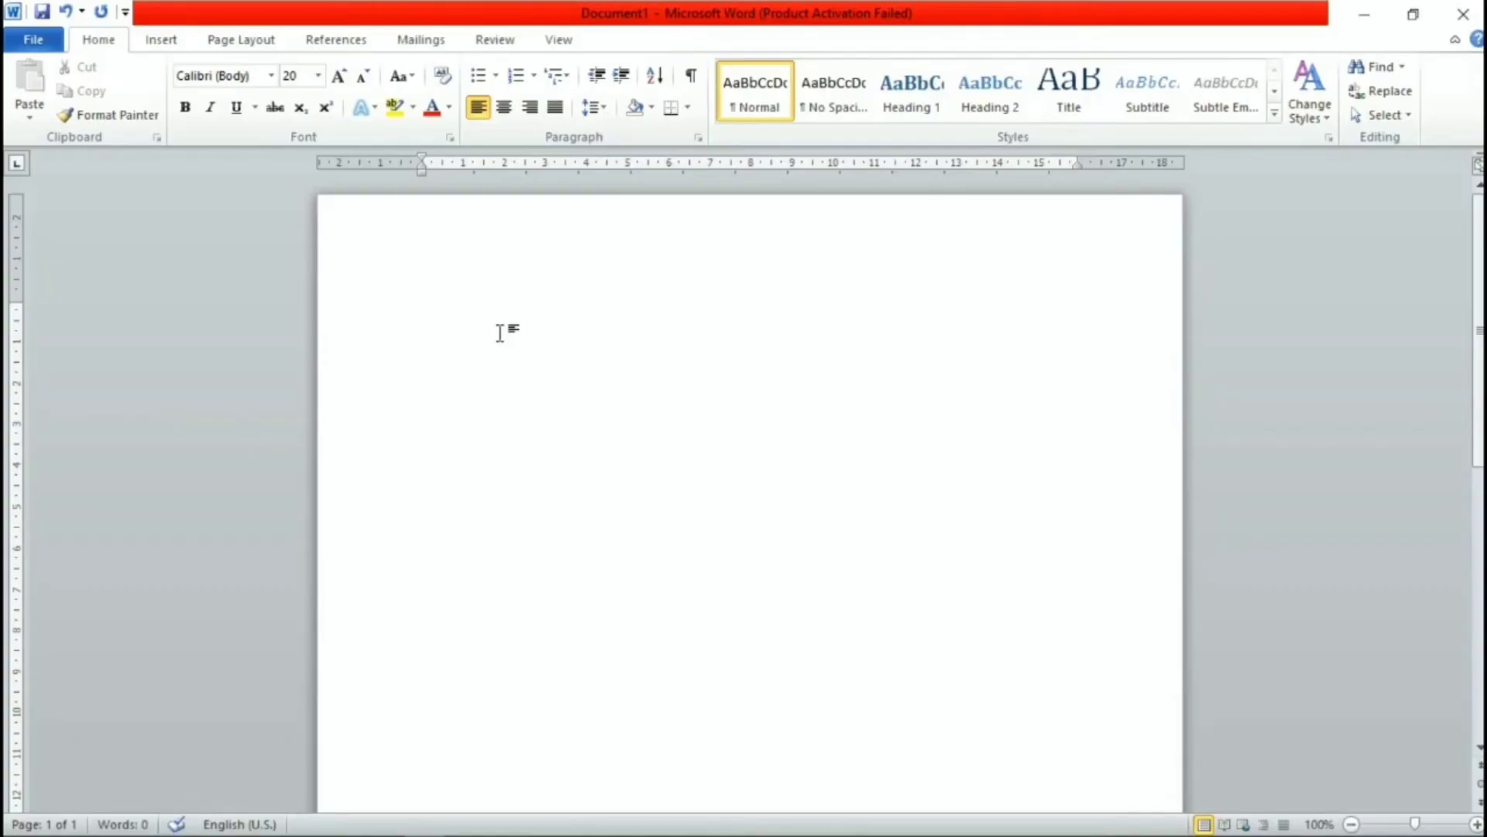
Write "Mp3 = music" and "Mp4 = video" on two separate lines of the document.
type("mp")
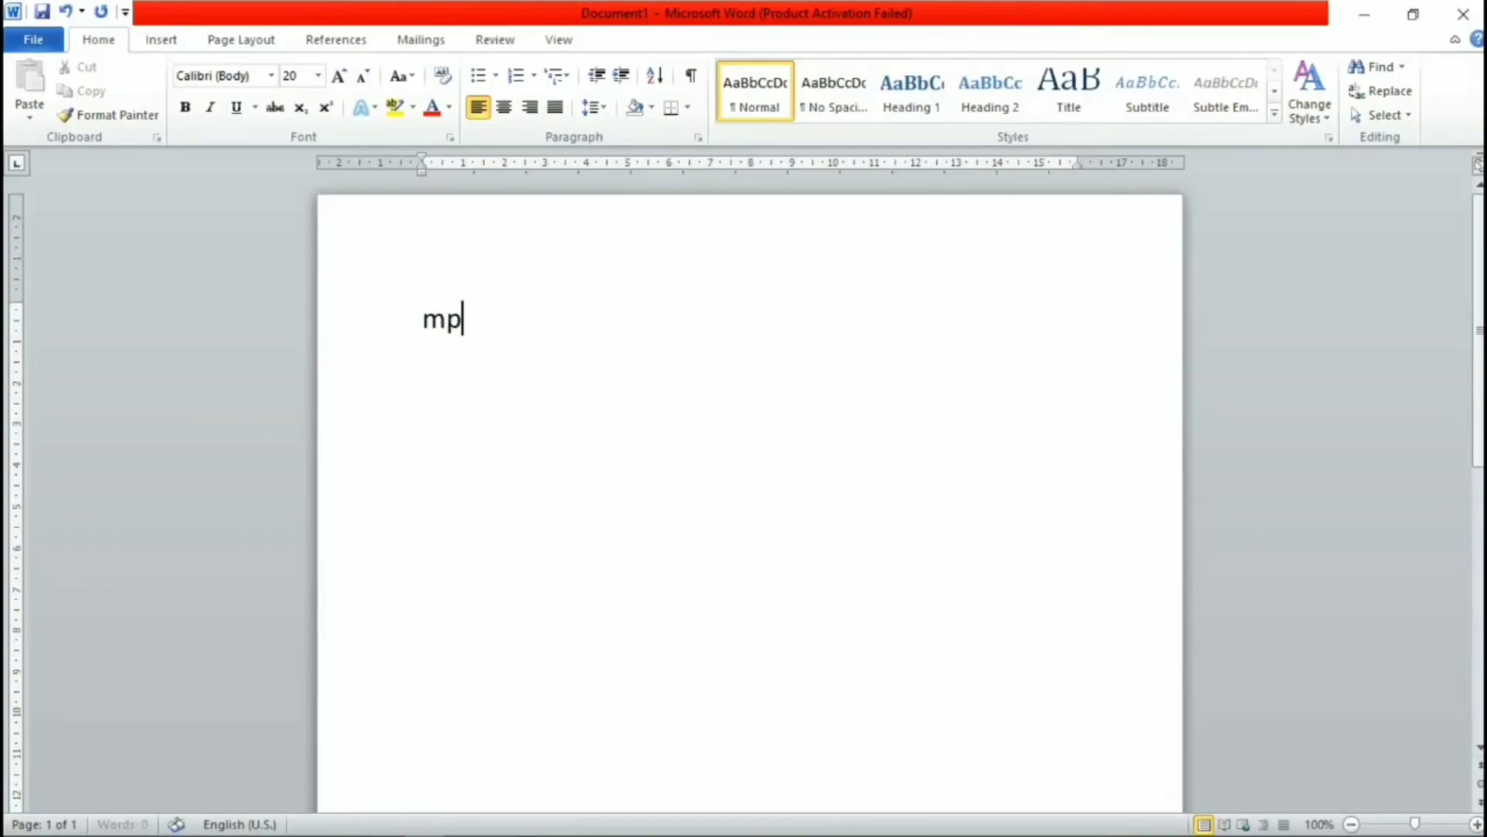
type("3 ")
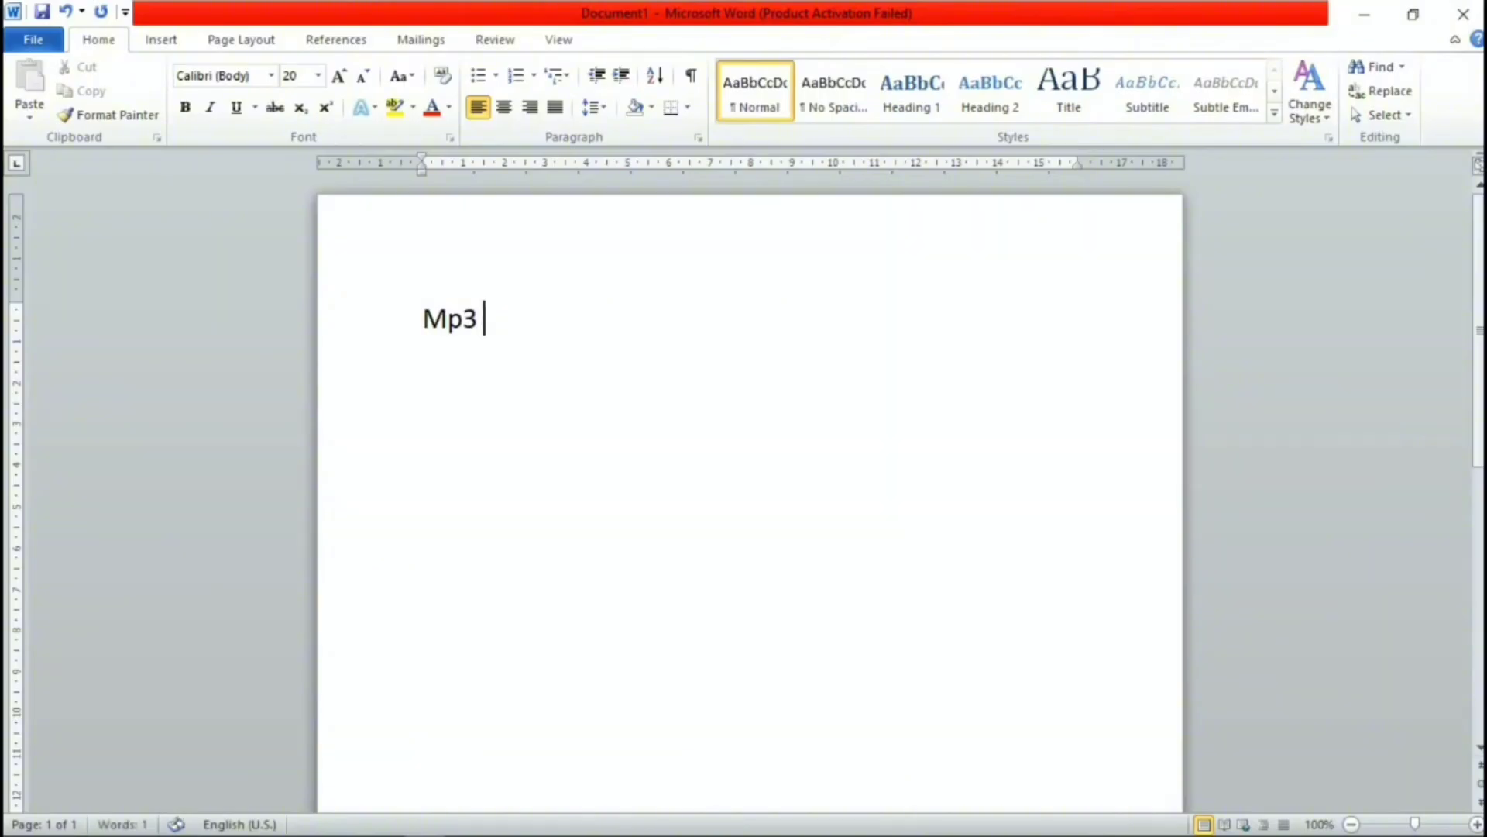
type("= music")
key("Return")
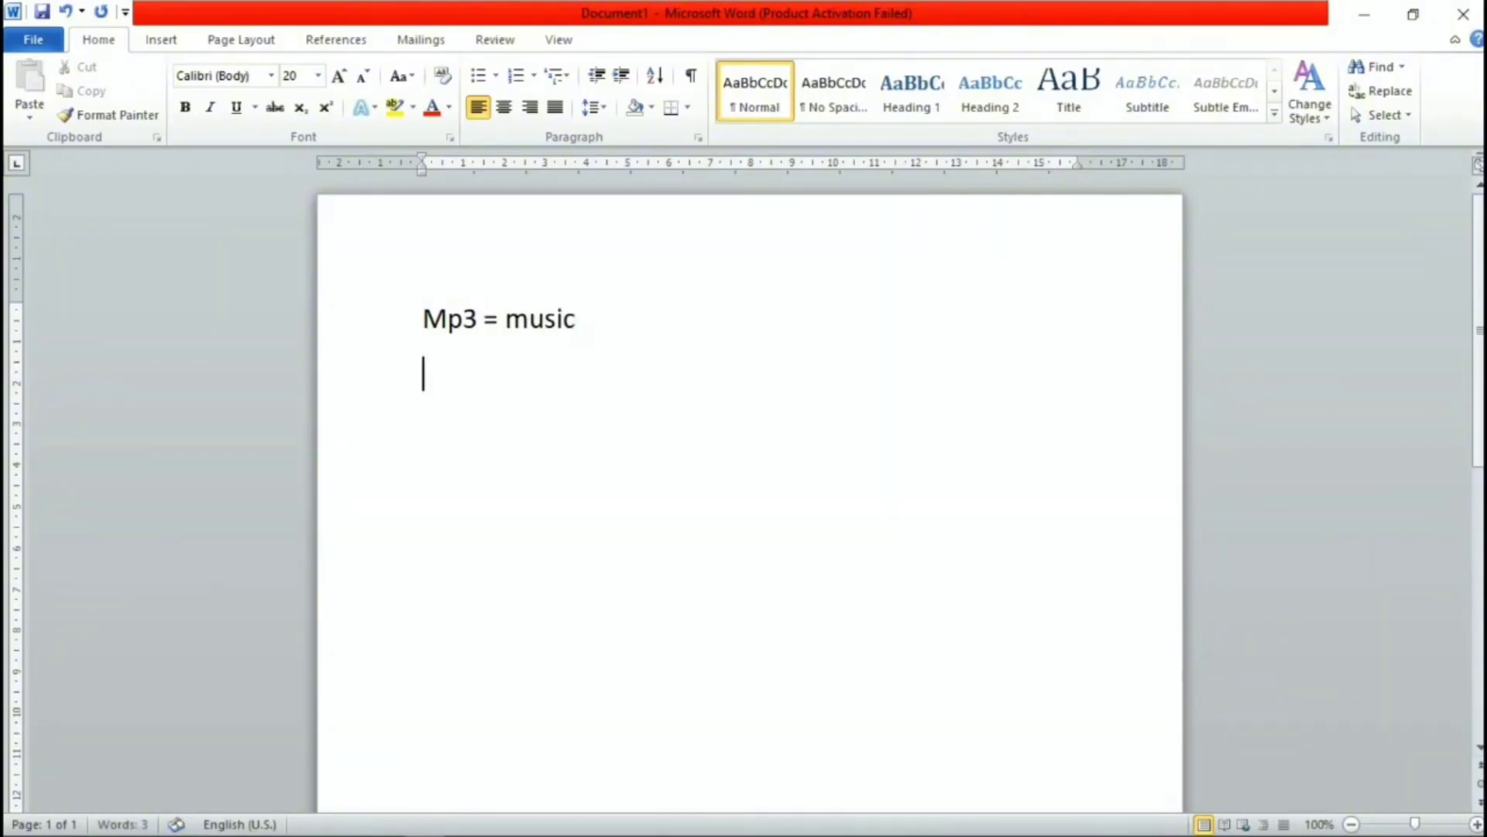
type("mp4 =")
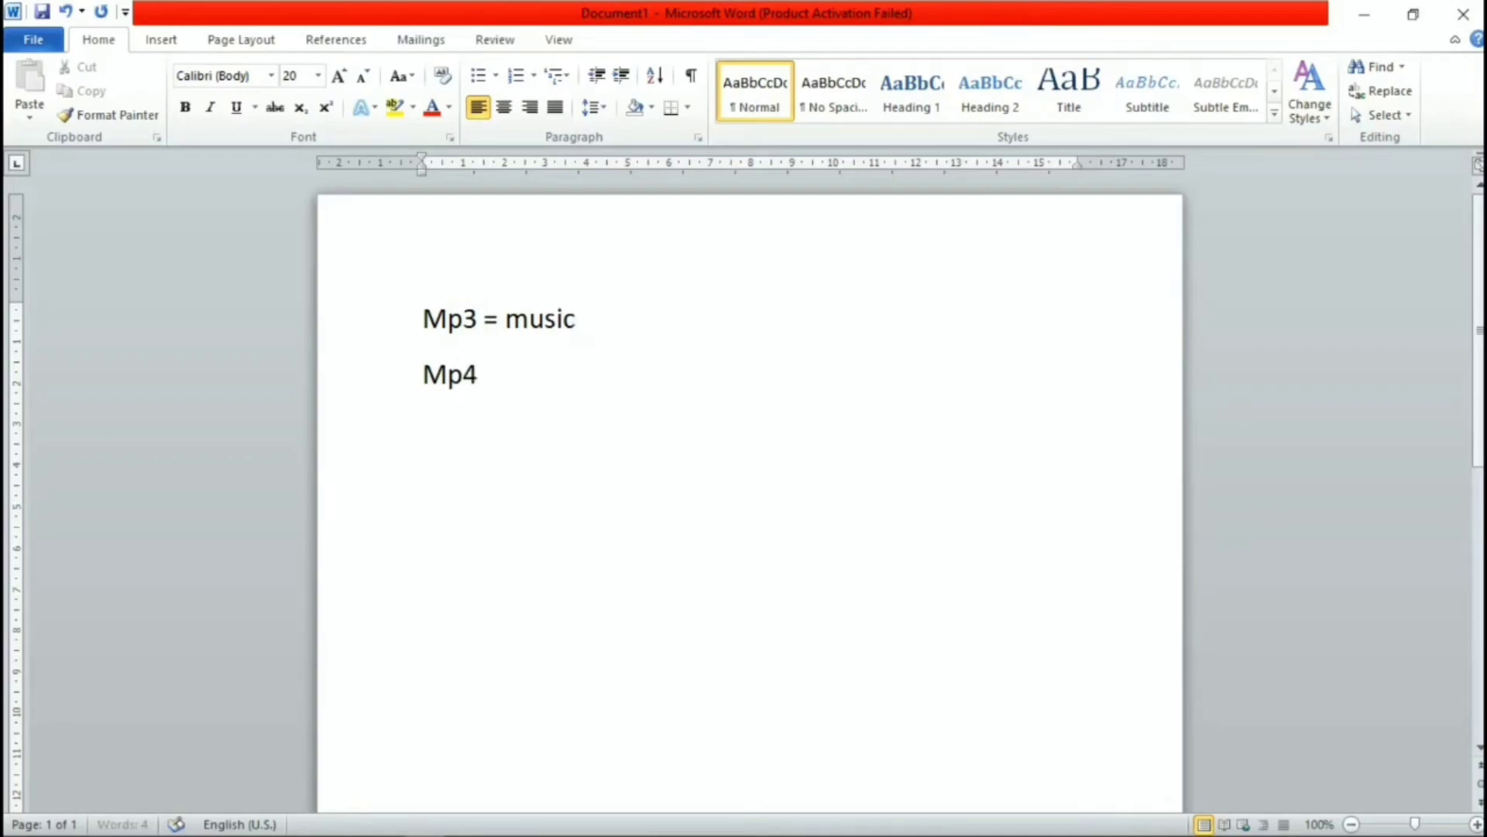
type("video")
key("Return")
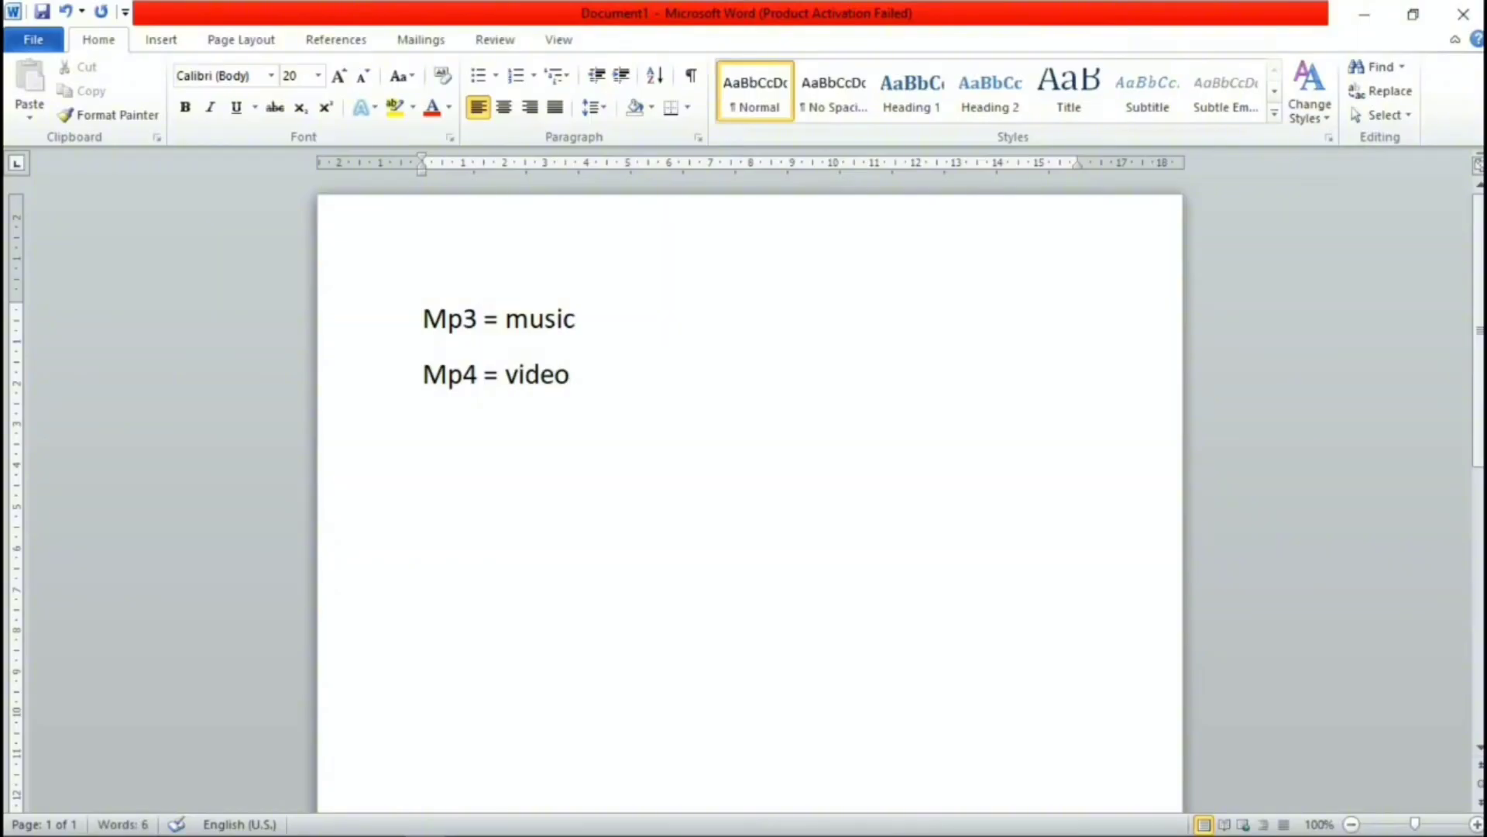
Switch to the PDF notes in Chrome and highlight the lines on the Word 2010 and Word 2007 file extensions.
key("alt+Tab")
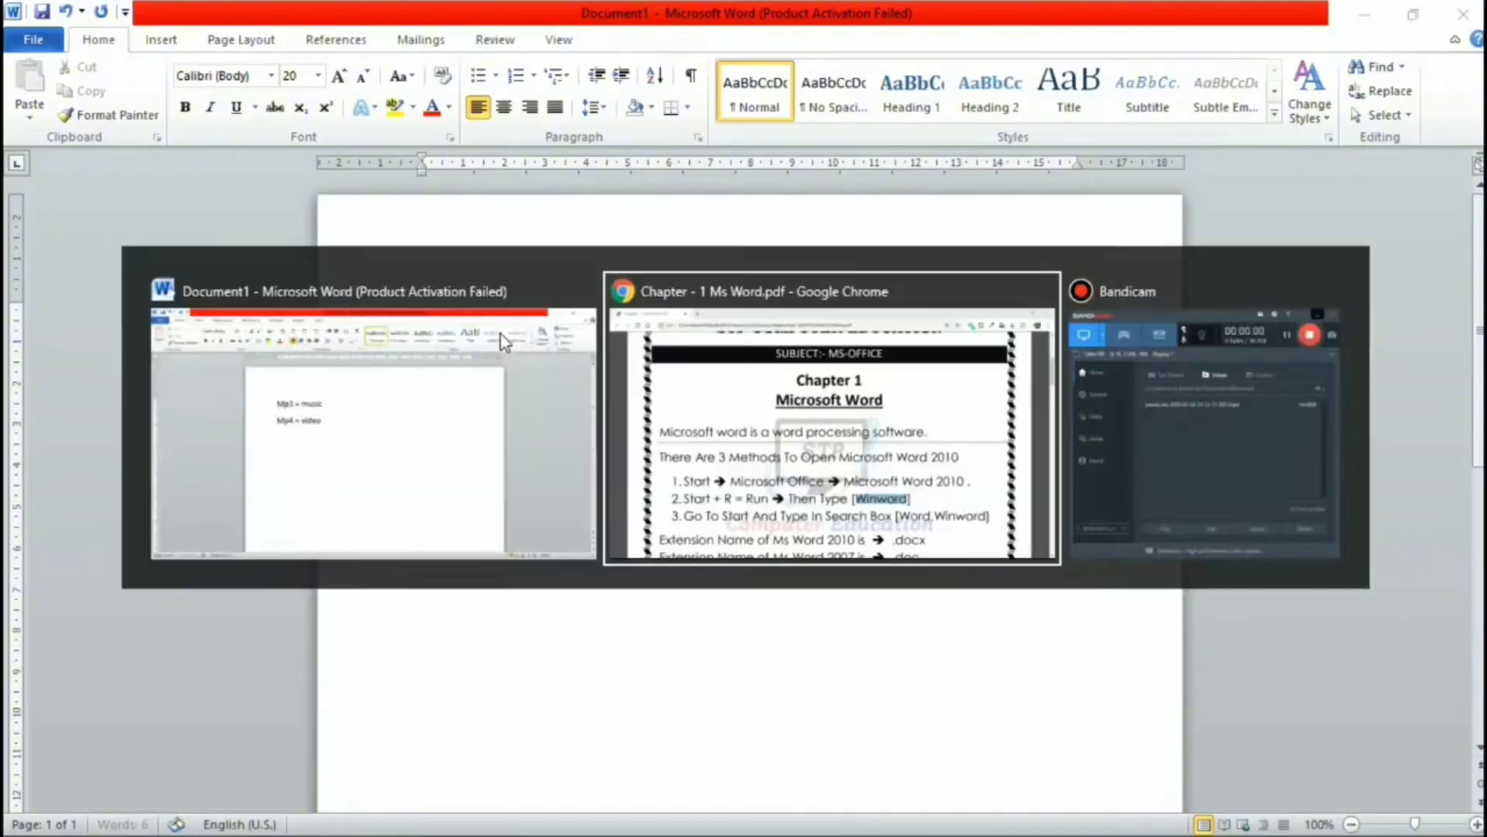
scroll(375, 750, "down", 4)
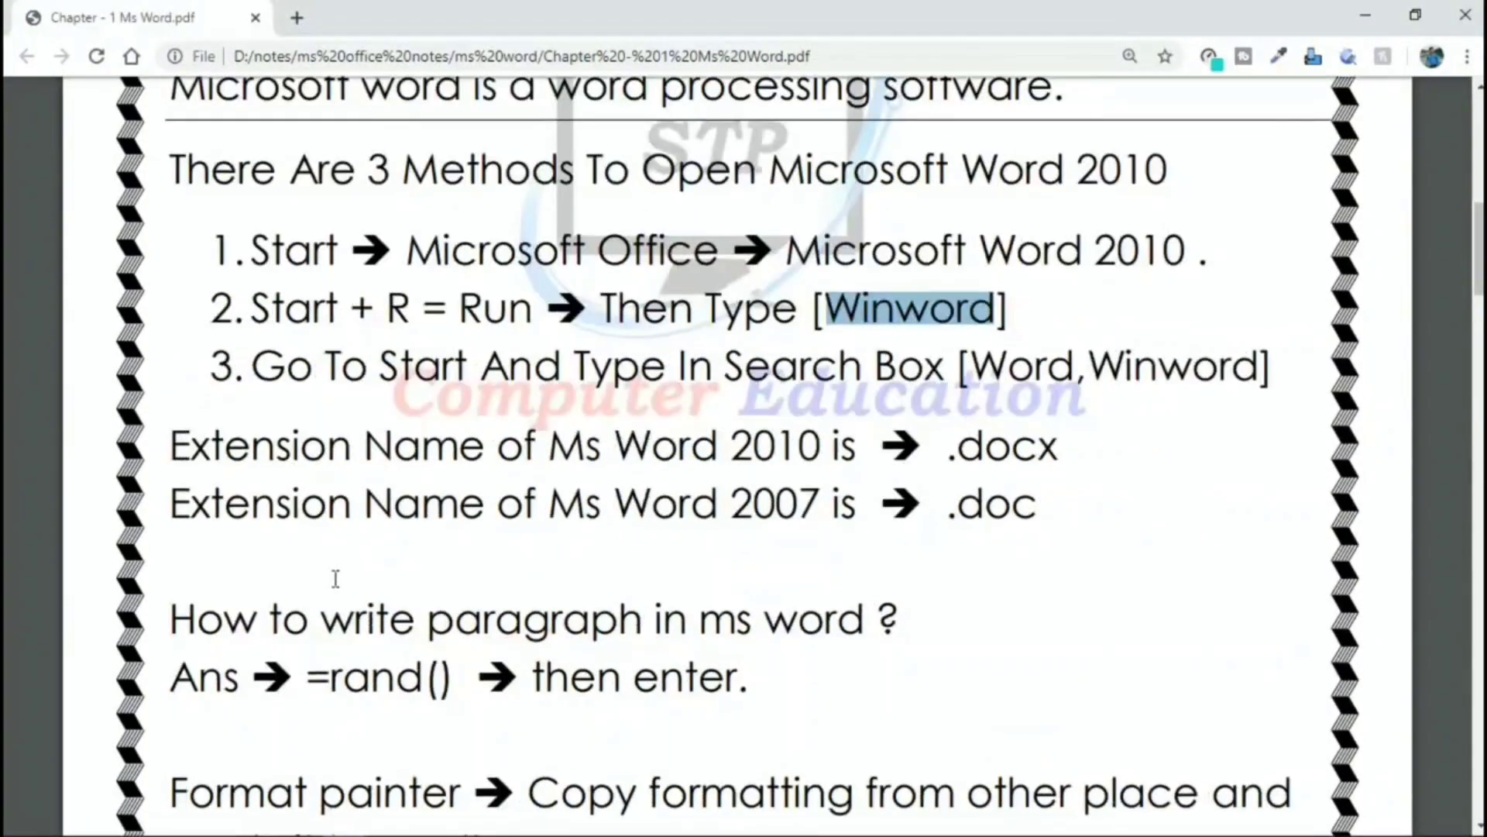
left_click(158, 439)
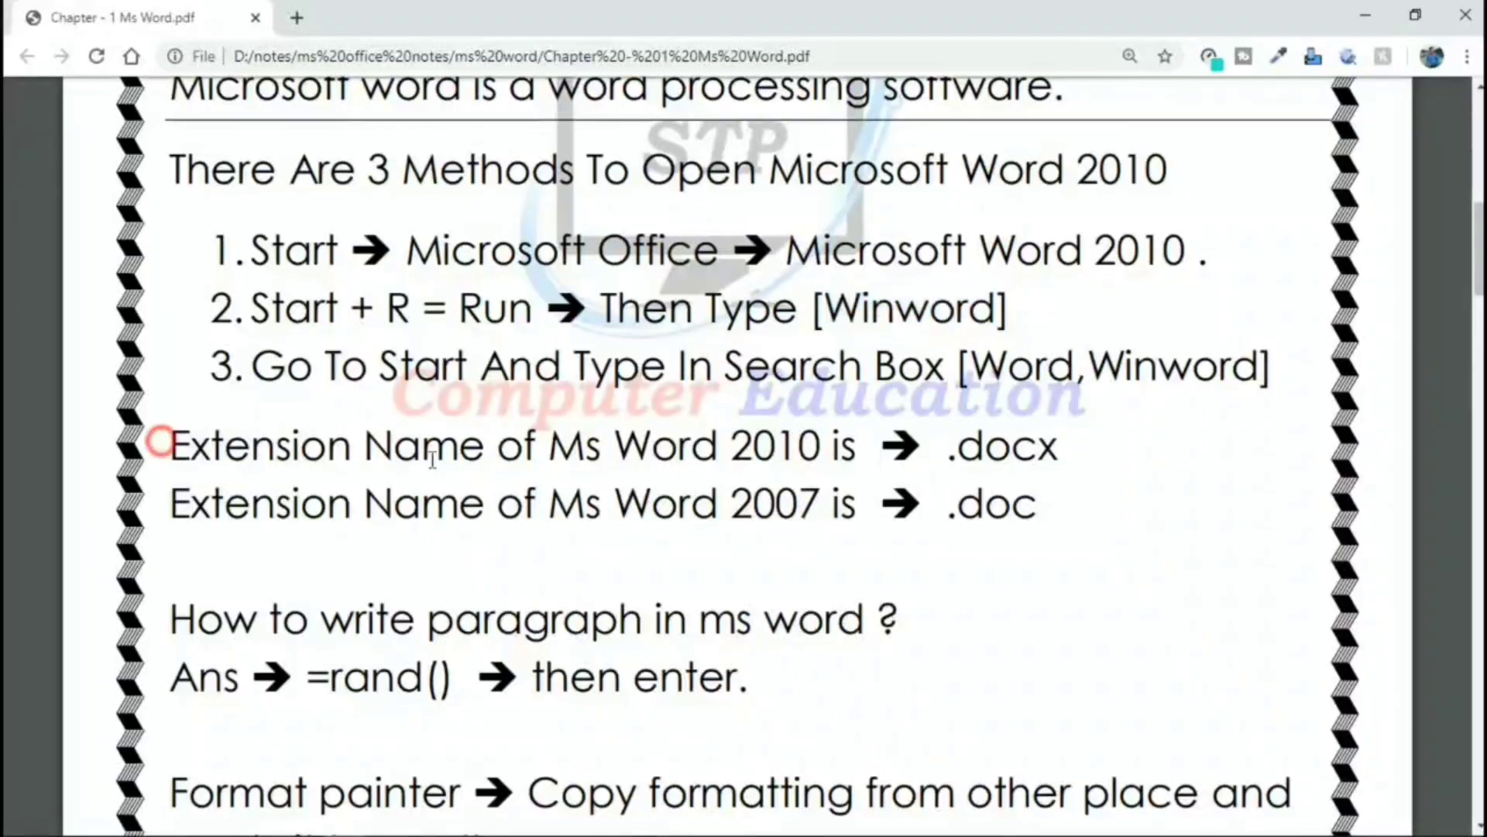
left_click_drag(659, 443, 1070, 453)
left_click(1070, 452)
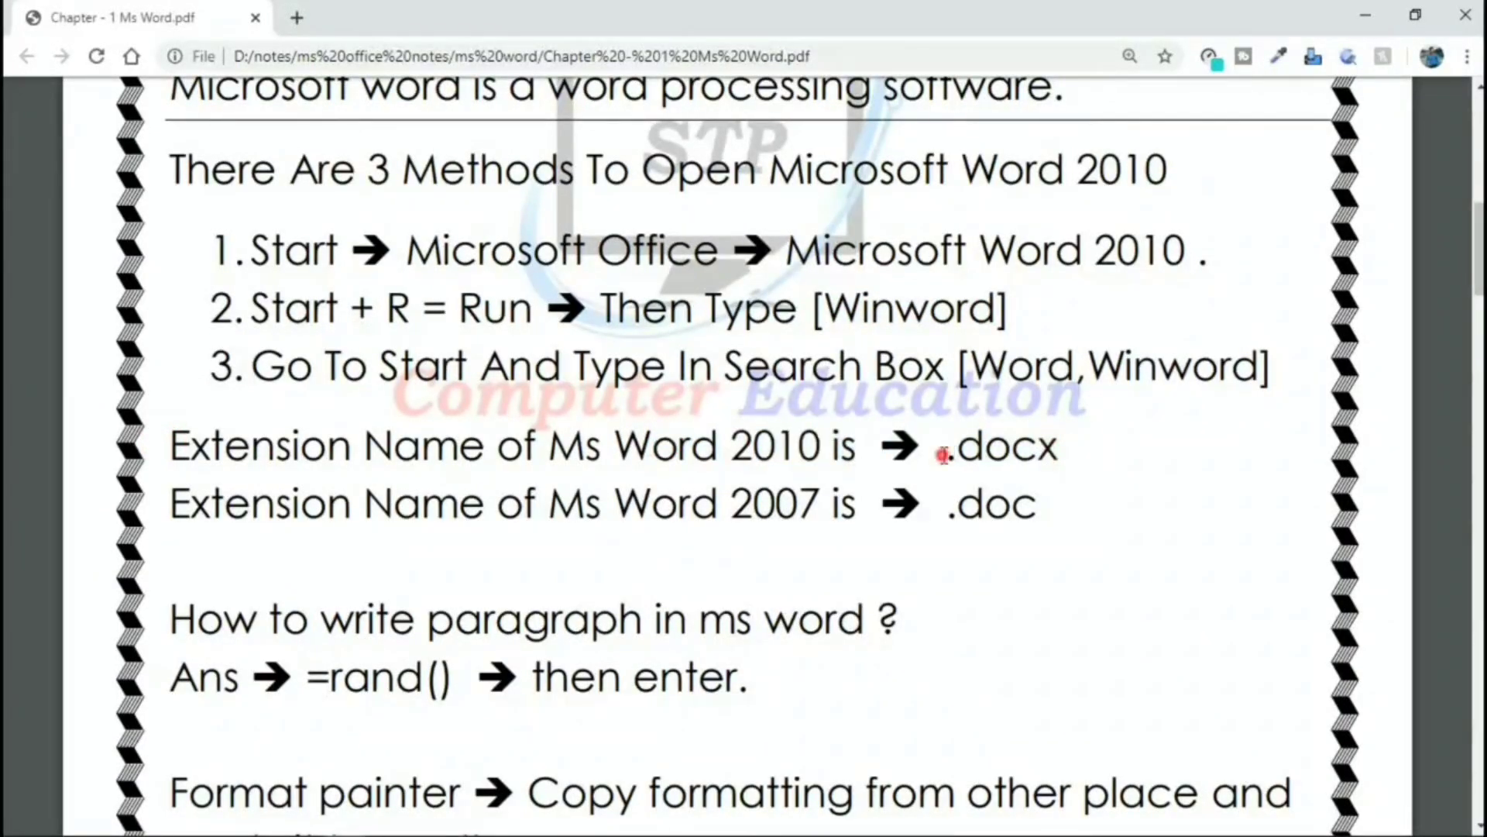
left_click_drag(950, 453, 1060, 455)
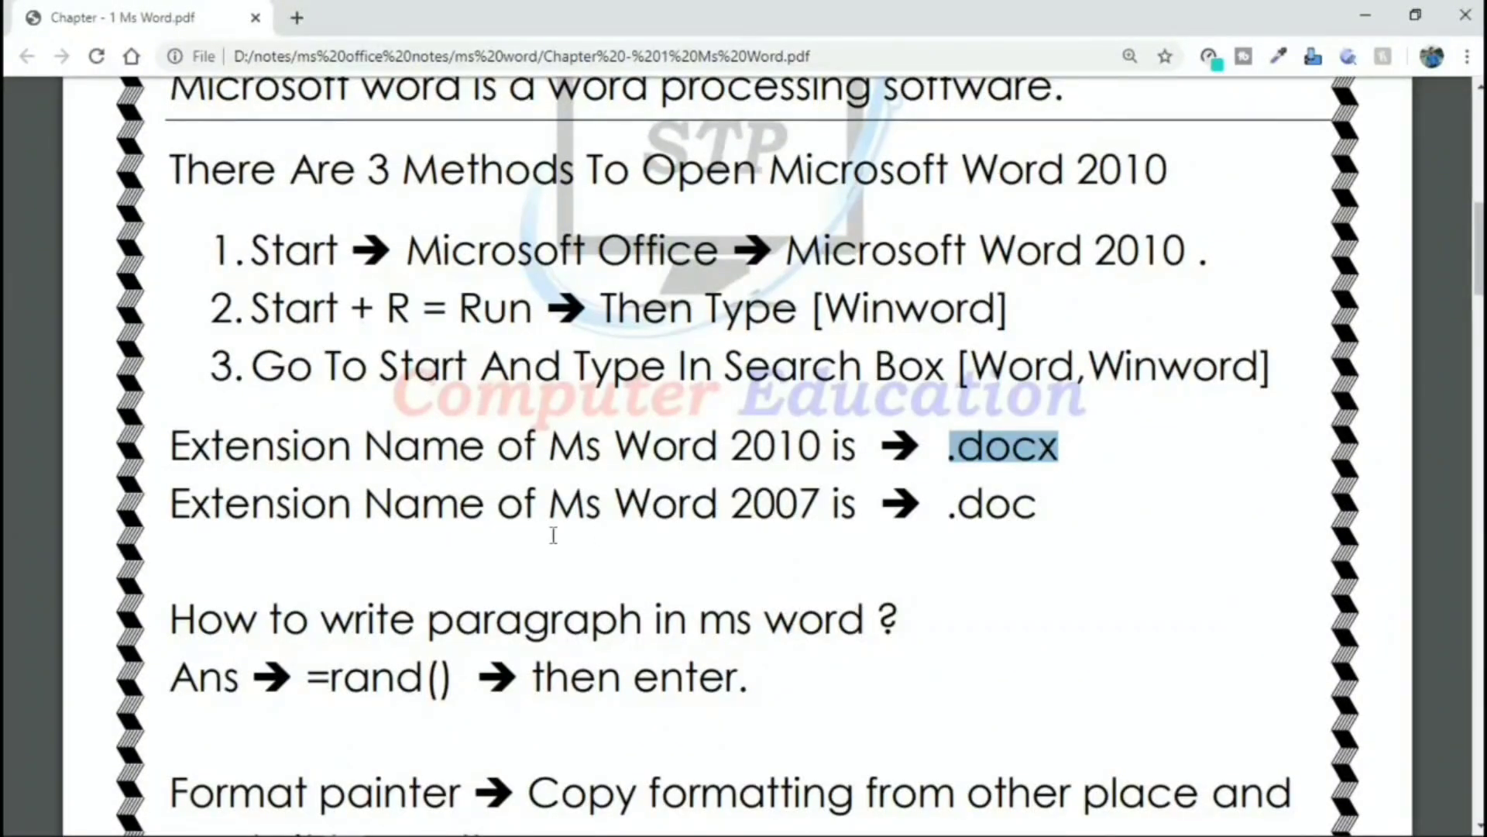
left_click_drag(172, 505, 924, 508)
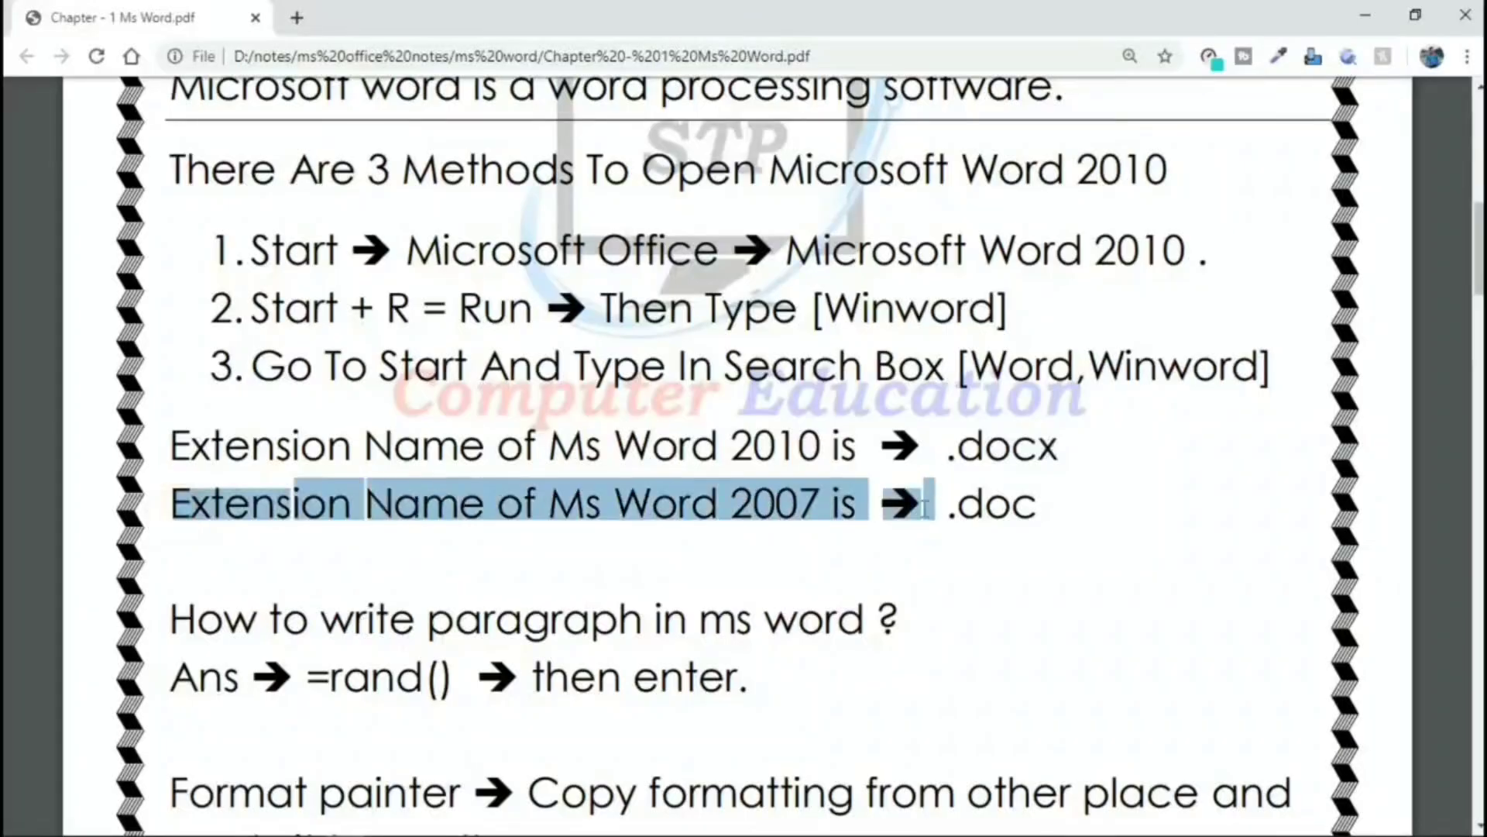
Highlight the version numbers 2010 and 2007 and their extensions .docx and .doc in the PDF notes.
left_click_drag(726, 448, 869, 449)
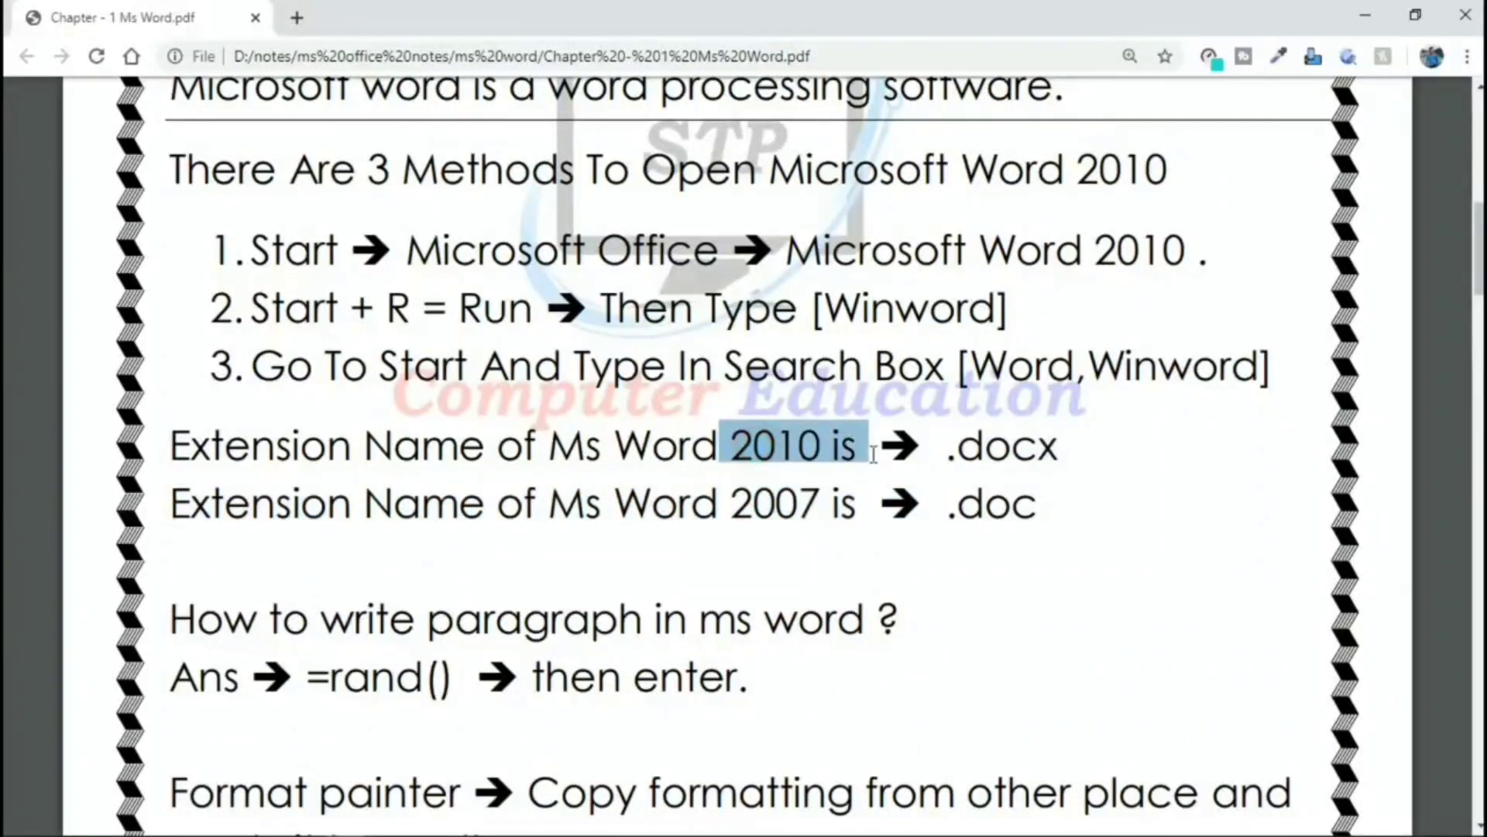
left_click(767, 451)
left_click_drag(731, 449, 826, 449)
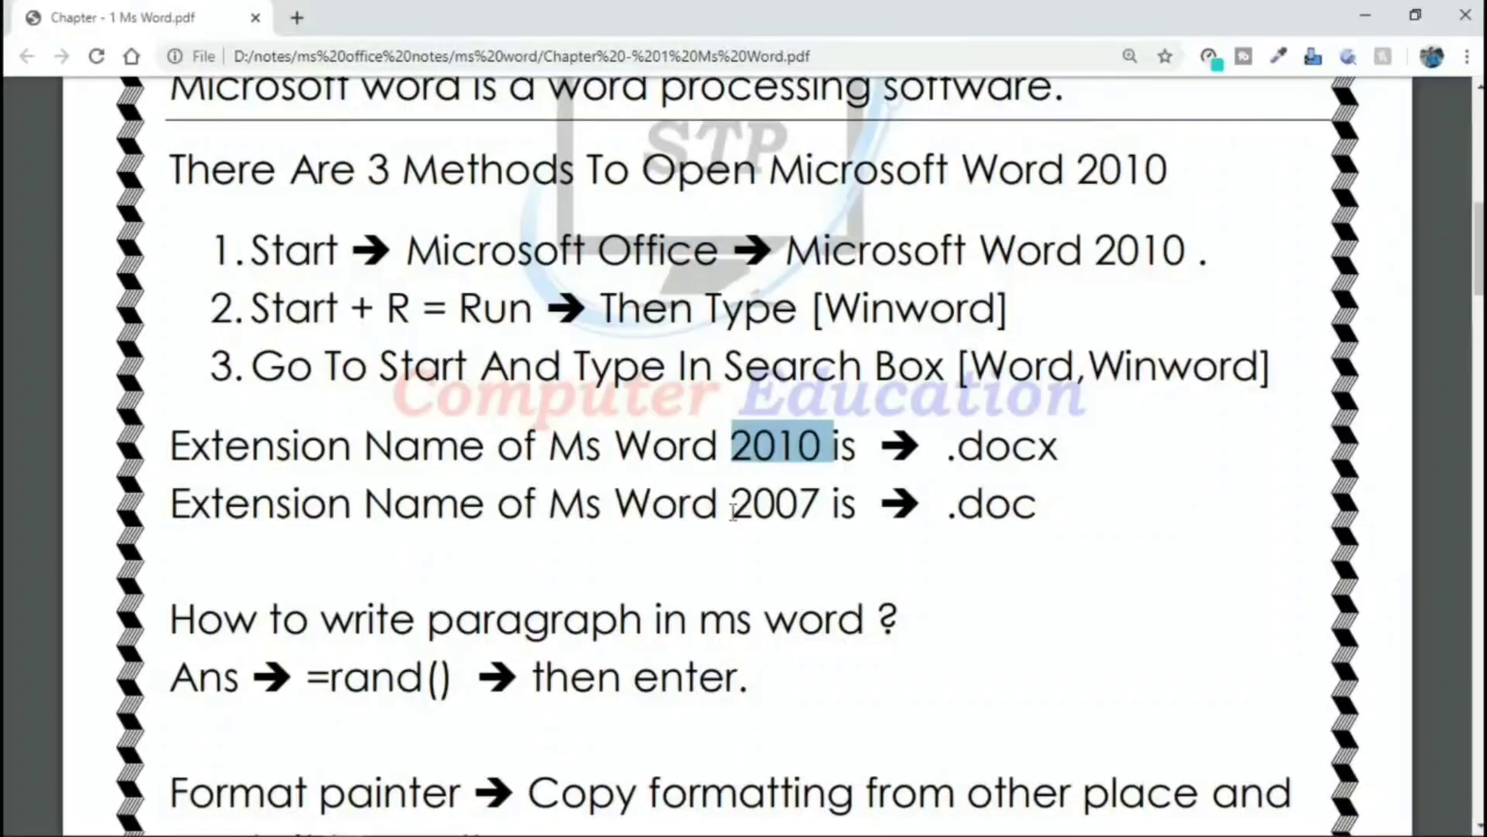
left_click_drag(732, 511, 810, 508)
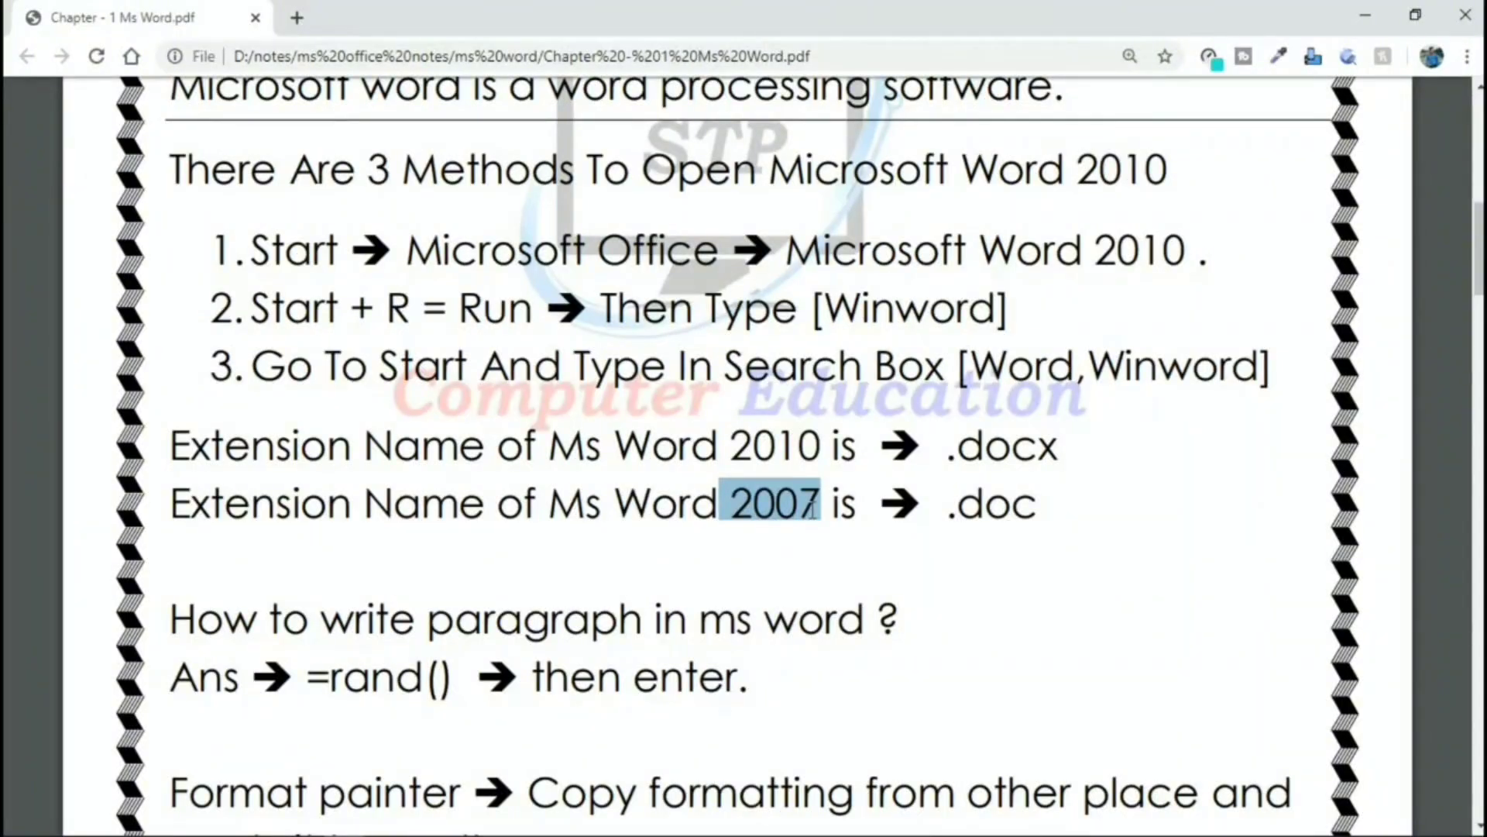
left_click(1042, 506)
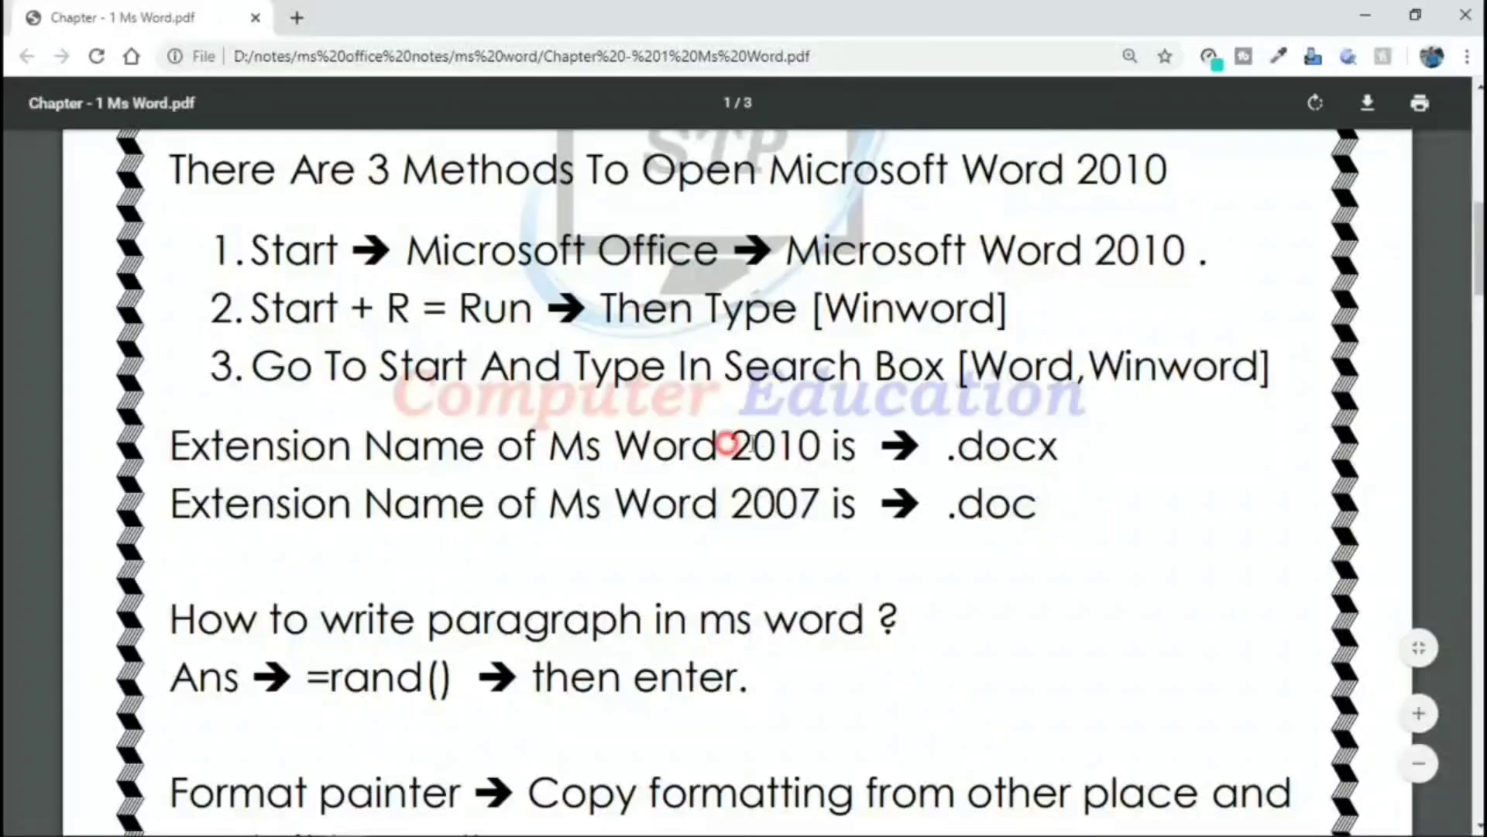
left_click_drag(709, 448, 830, 447)
left_click_drag(943, 449, 1095, 465)
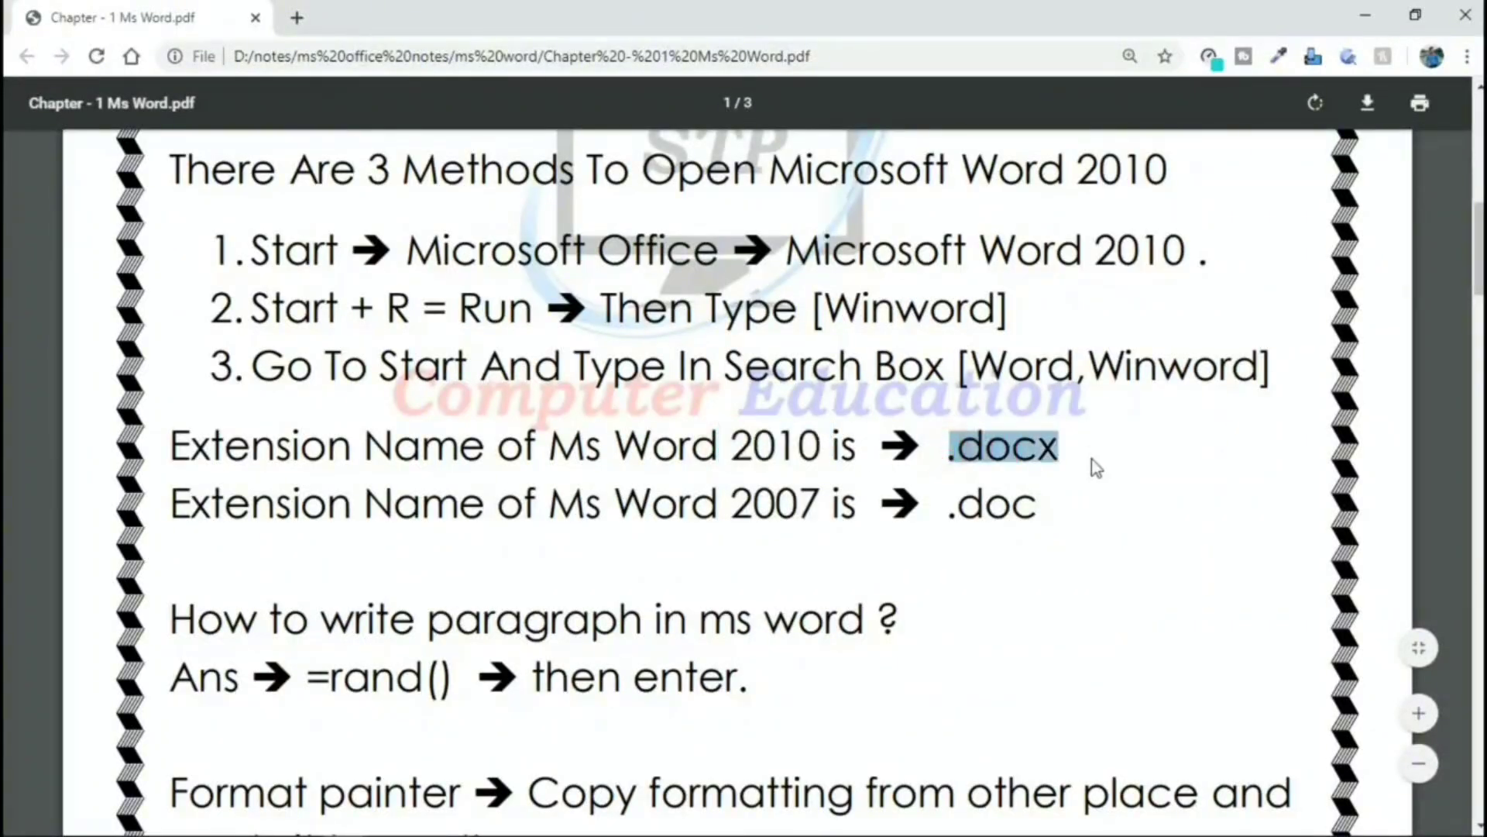
left_click_drag(721, 504, 835, 512)
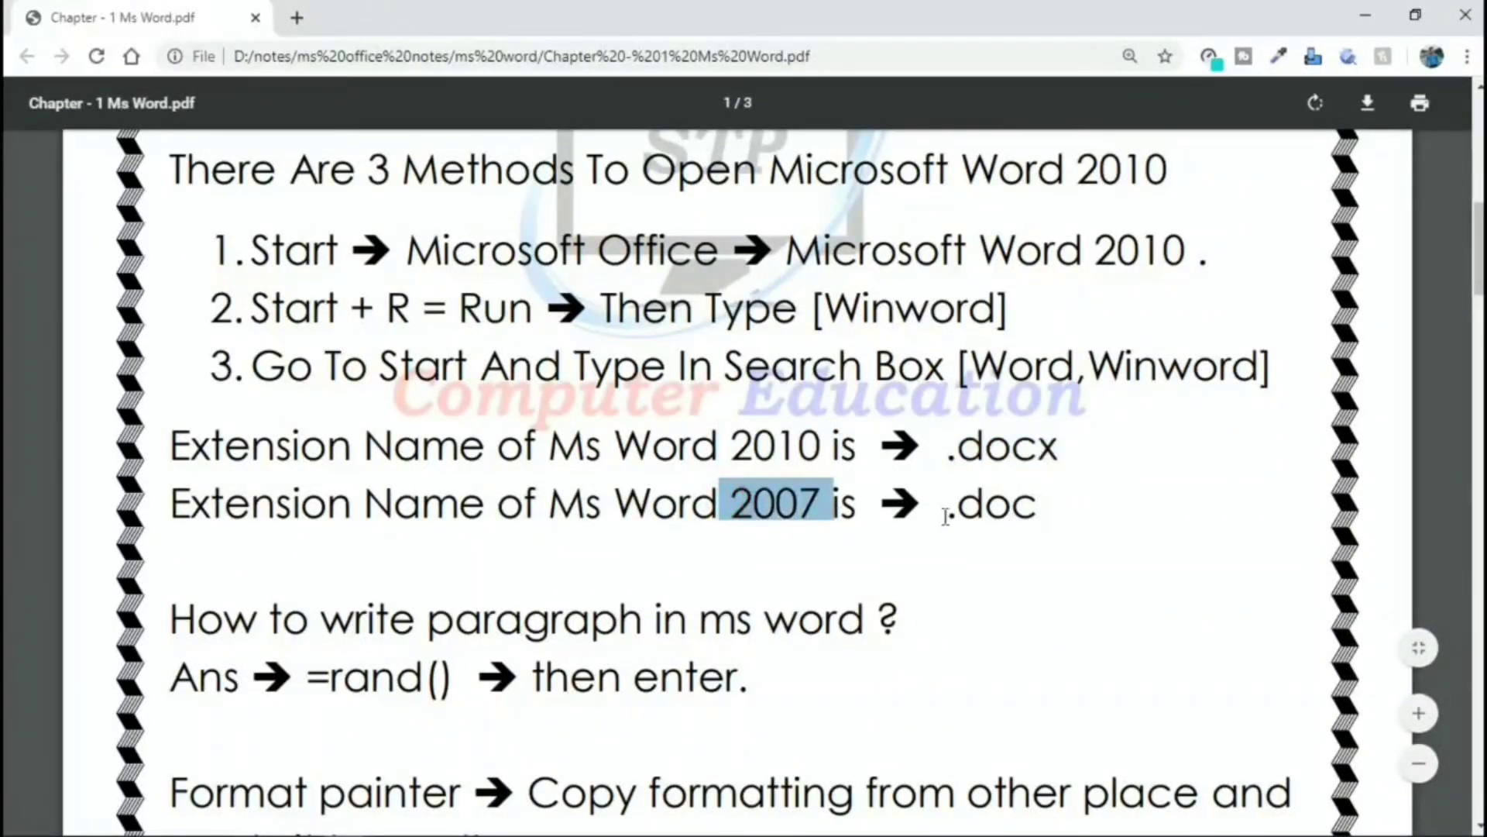
left_click_drag(947, 513, 1042, 511)
left_click(1054, 510)
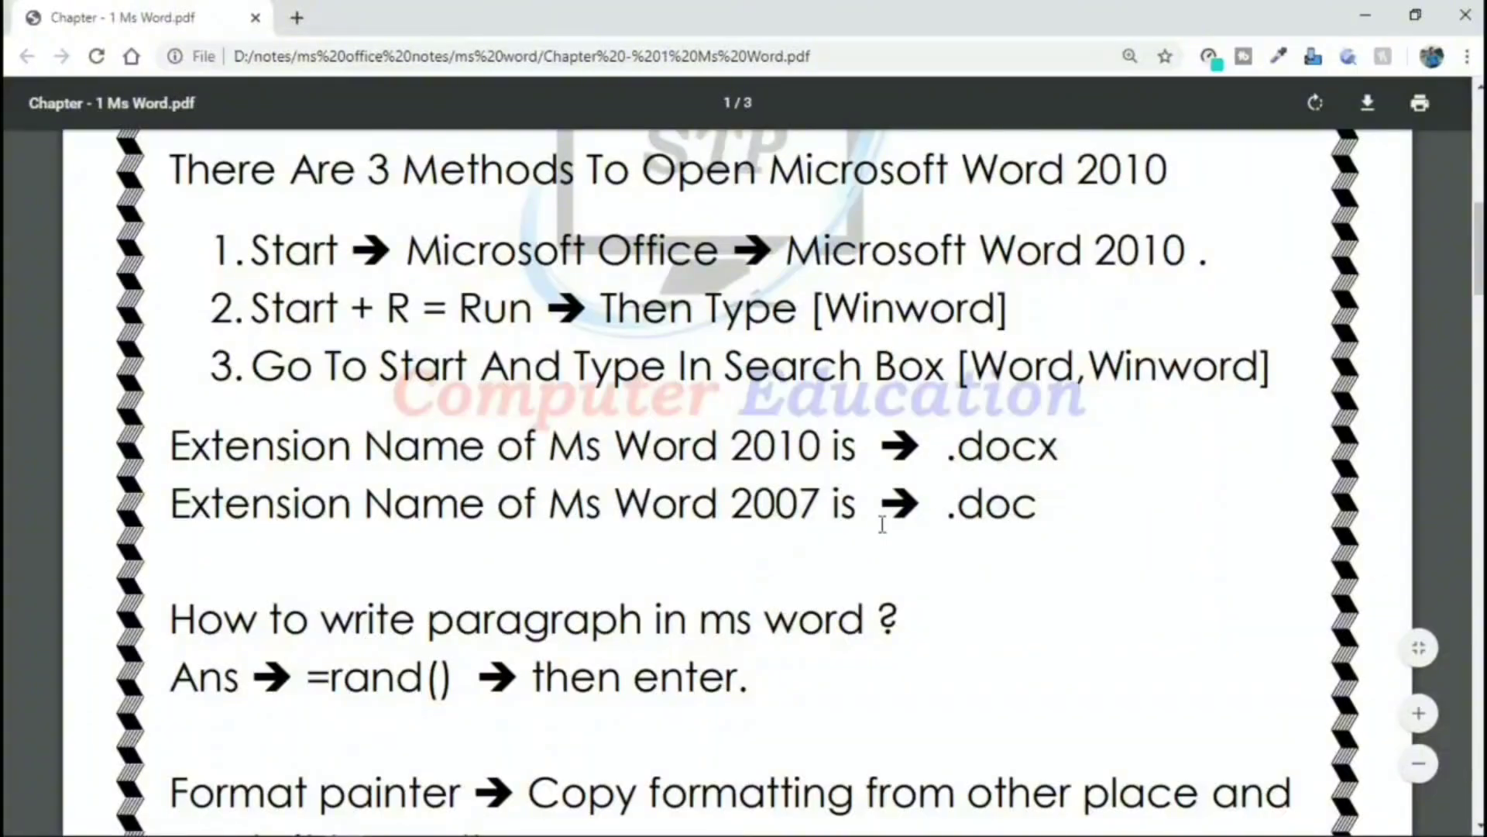
Highlight the question on writing a paragraph in MS Word and its =rand() answer in the notes.
scroll(869, 532, "down", 2)
scroll(869, 534, "down", 2)
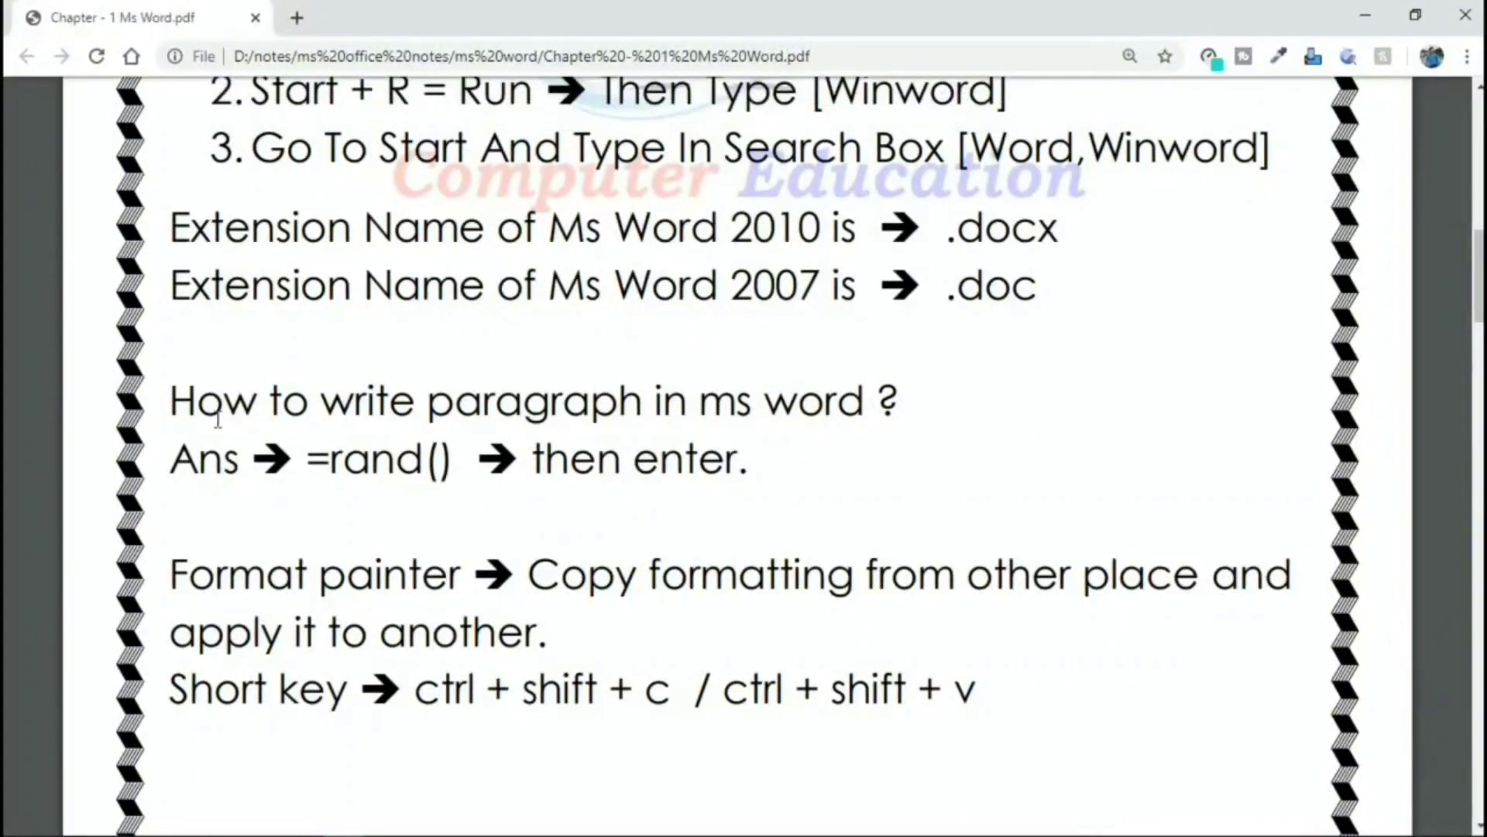
left_click_drag(172, 400, 1049, 394)
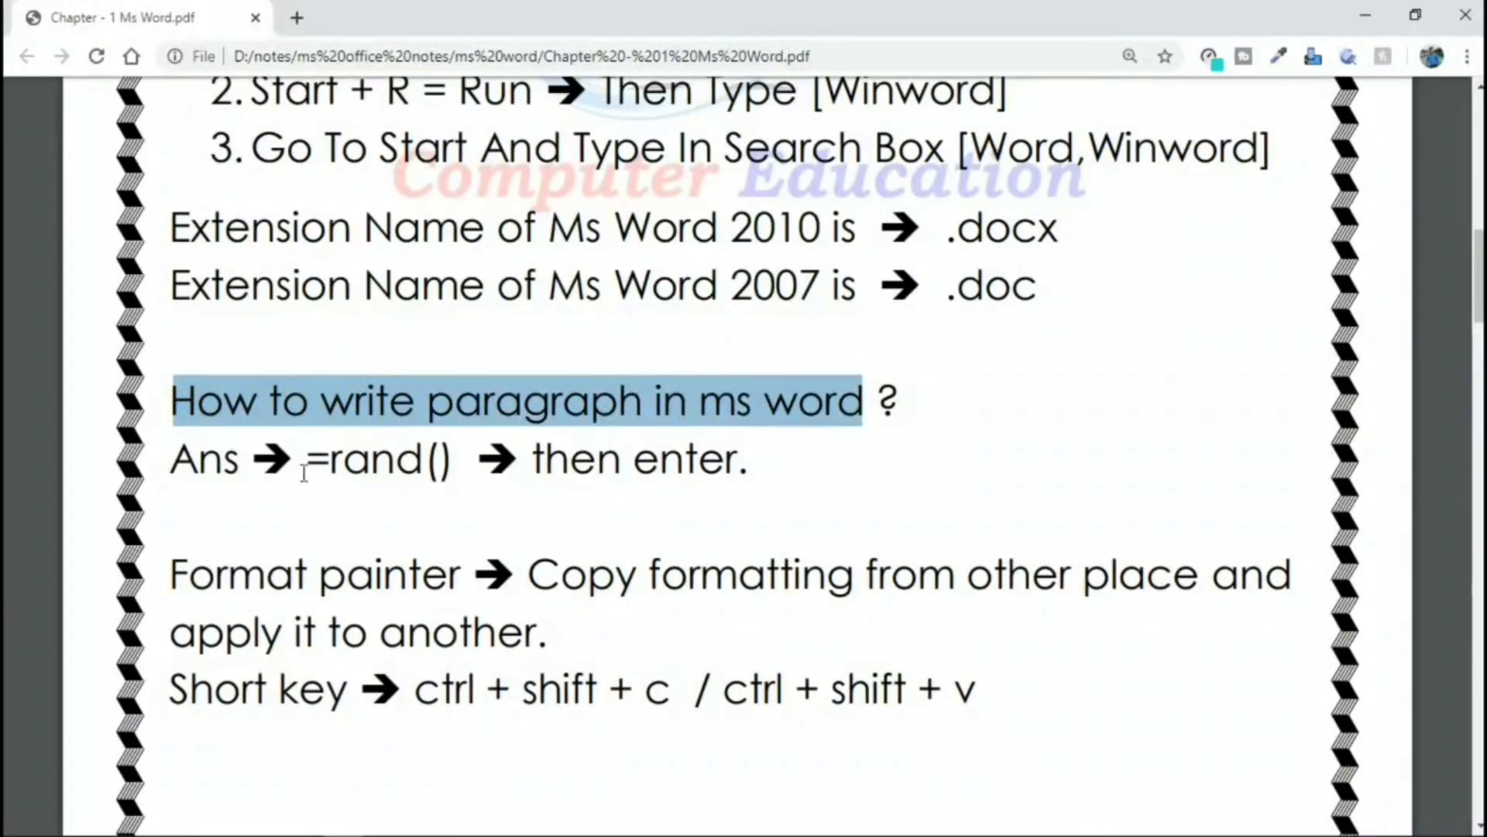
left_click_drag(304, 471, 466, 470)
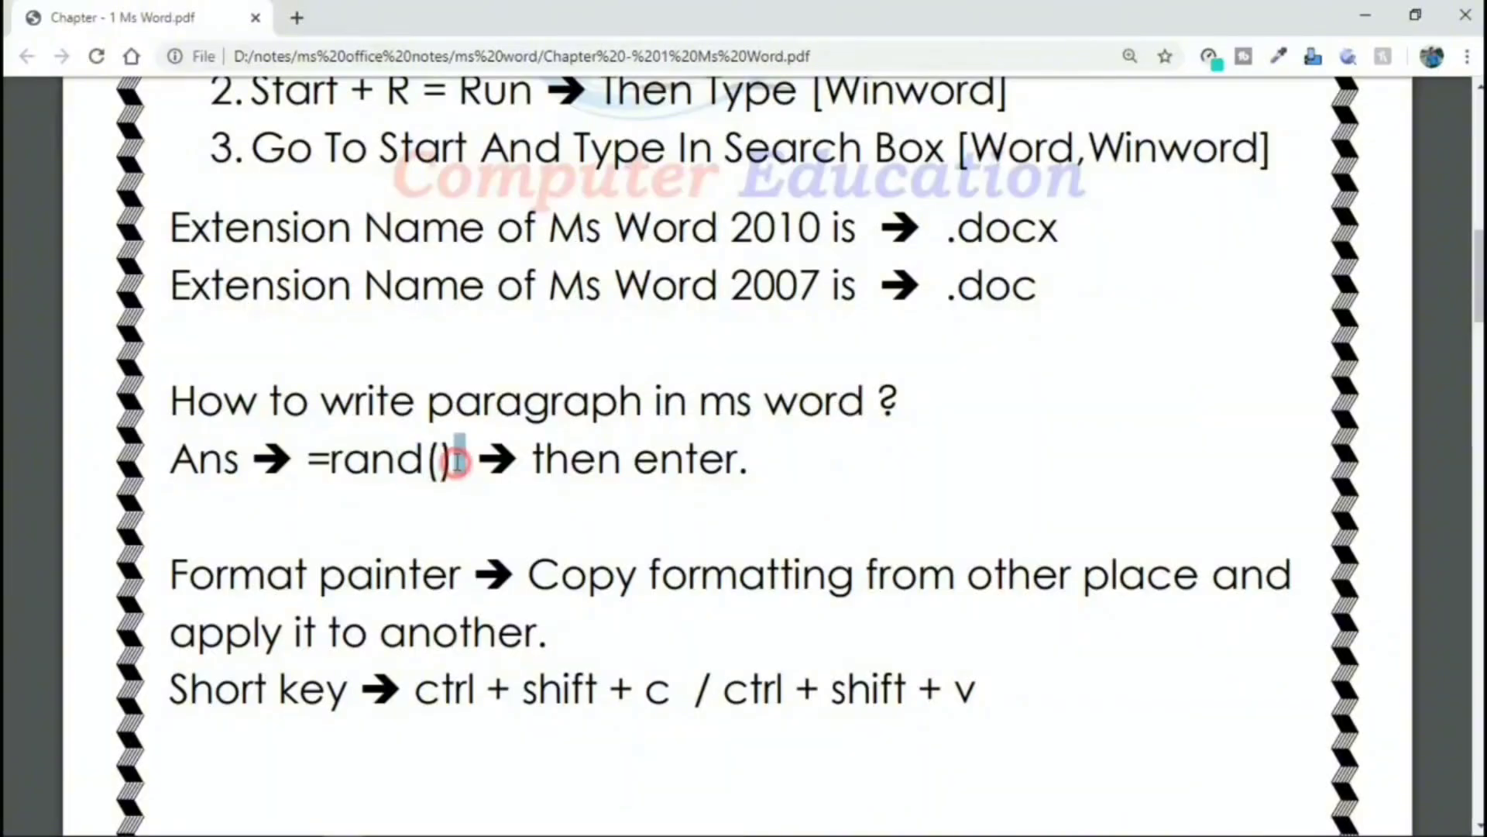
left_click(440, 465)
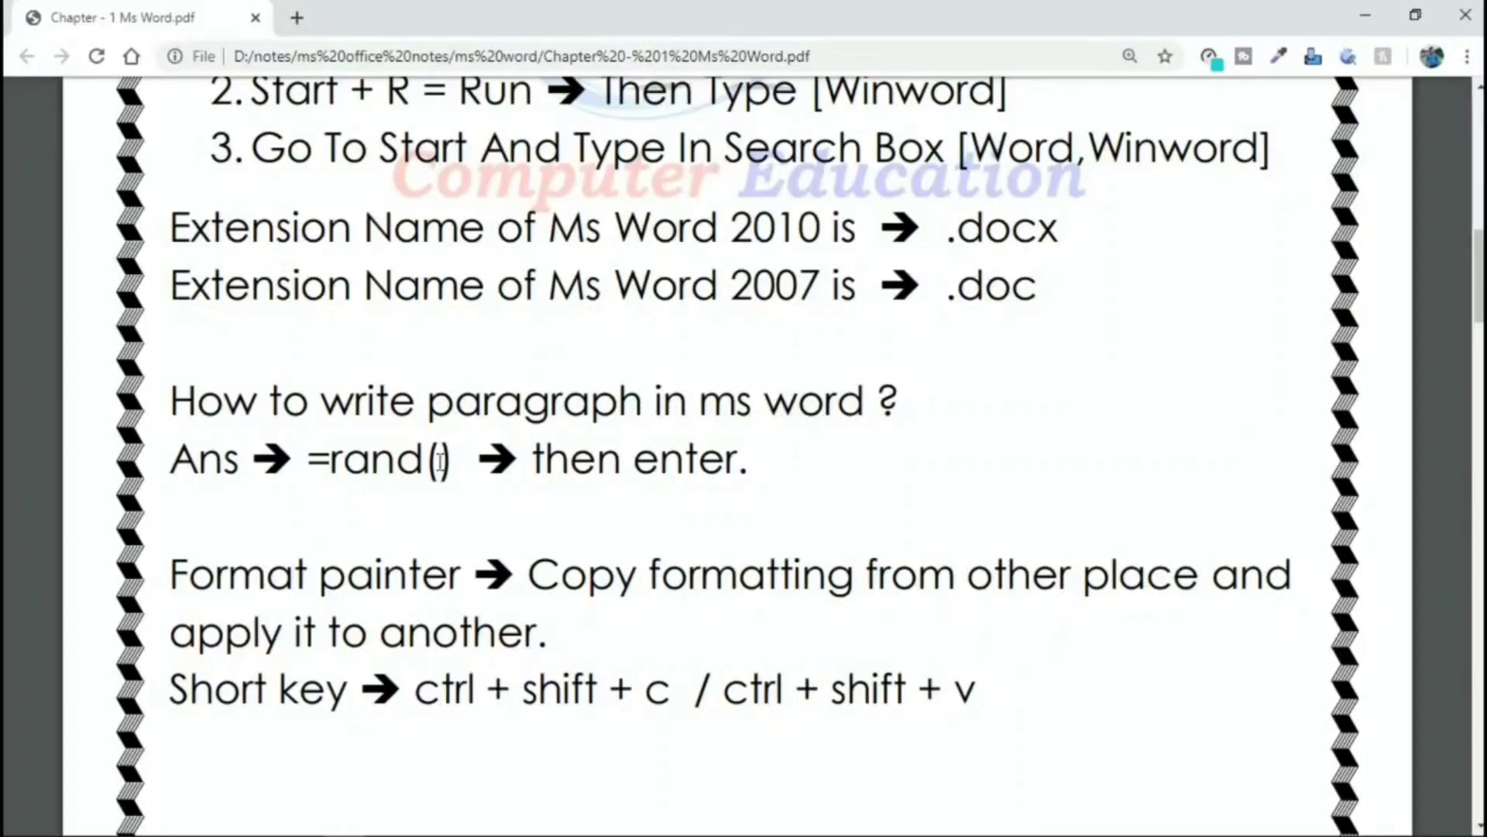
Switch to Word, delete the two Mp3 and Mp4 lines, and generate five sample paragraphs with =rand(5).
key("alt+Tab")
left_click_drag(519, 436, 331, 251)
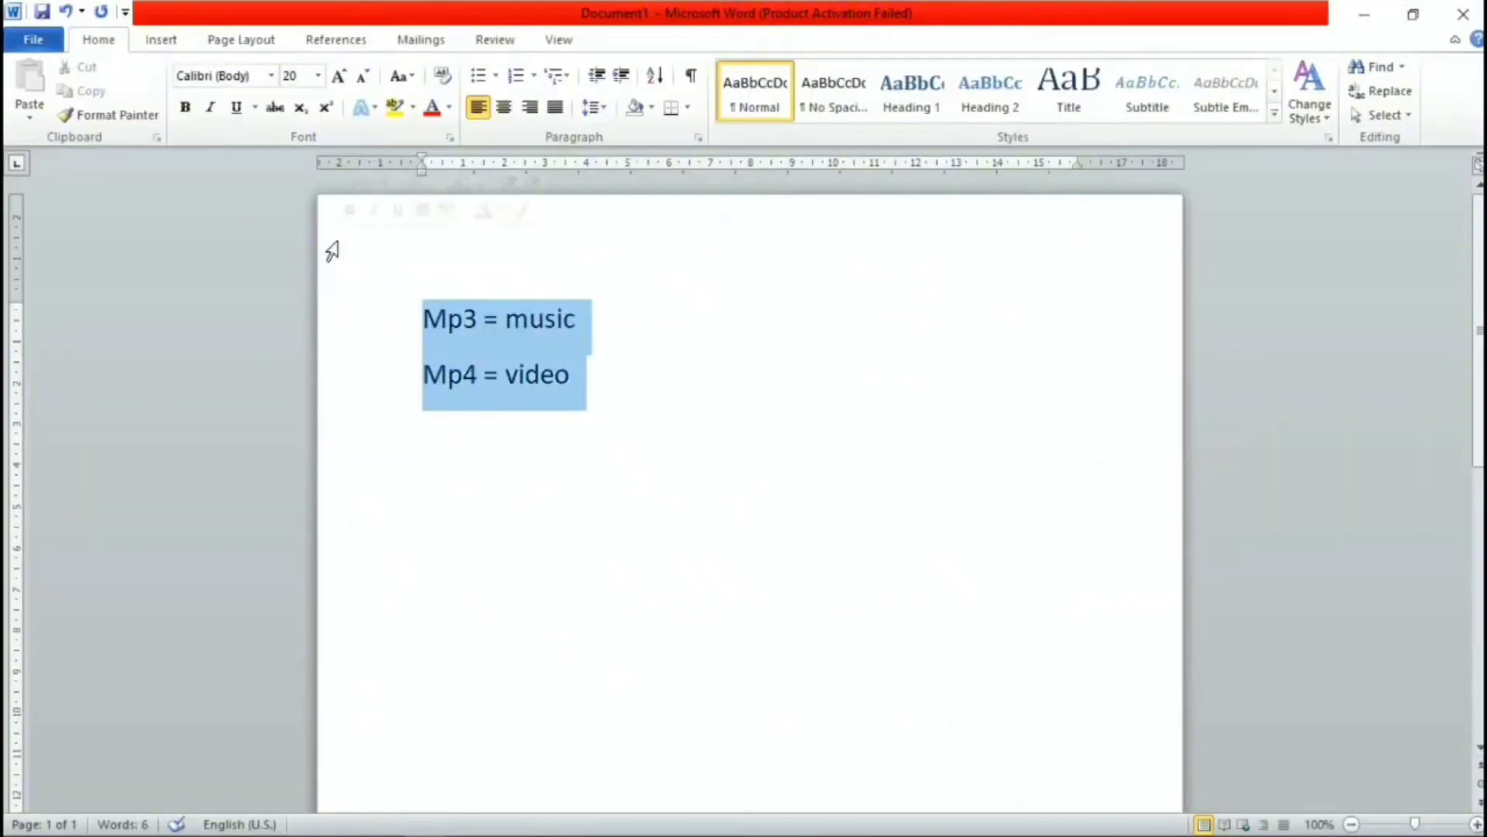
key("Delete")
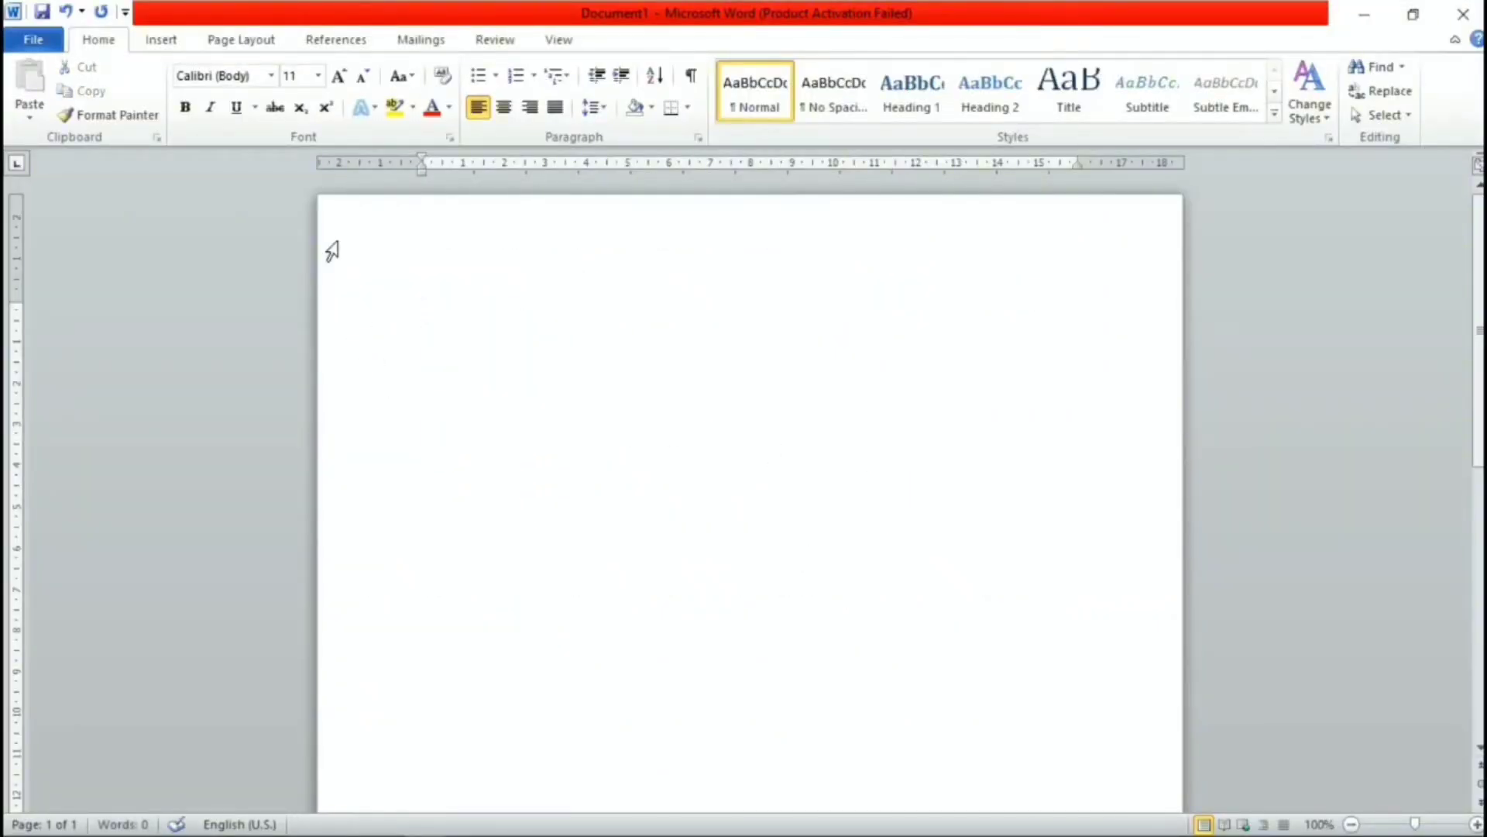
type("=rand(")
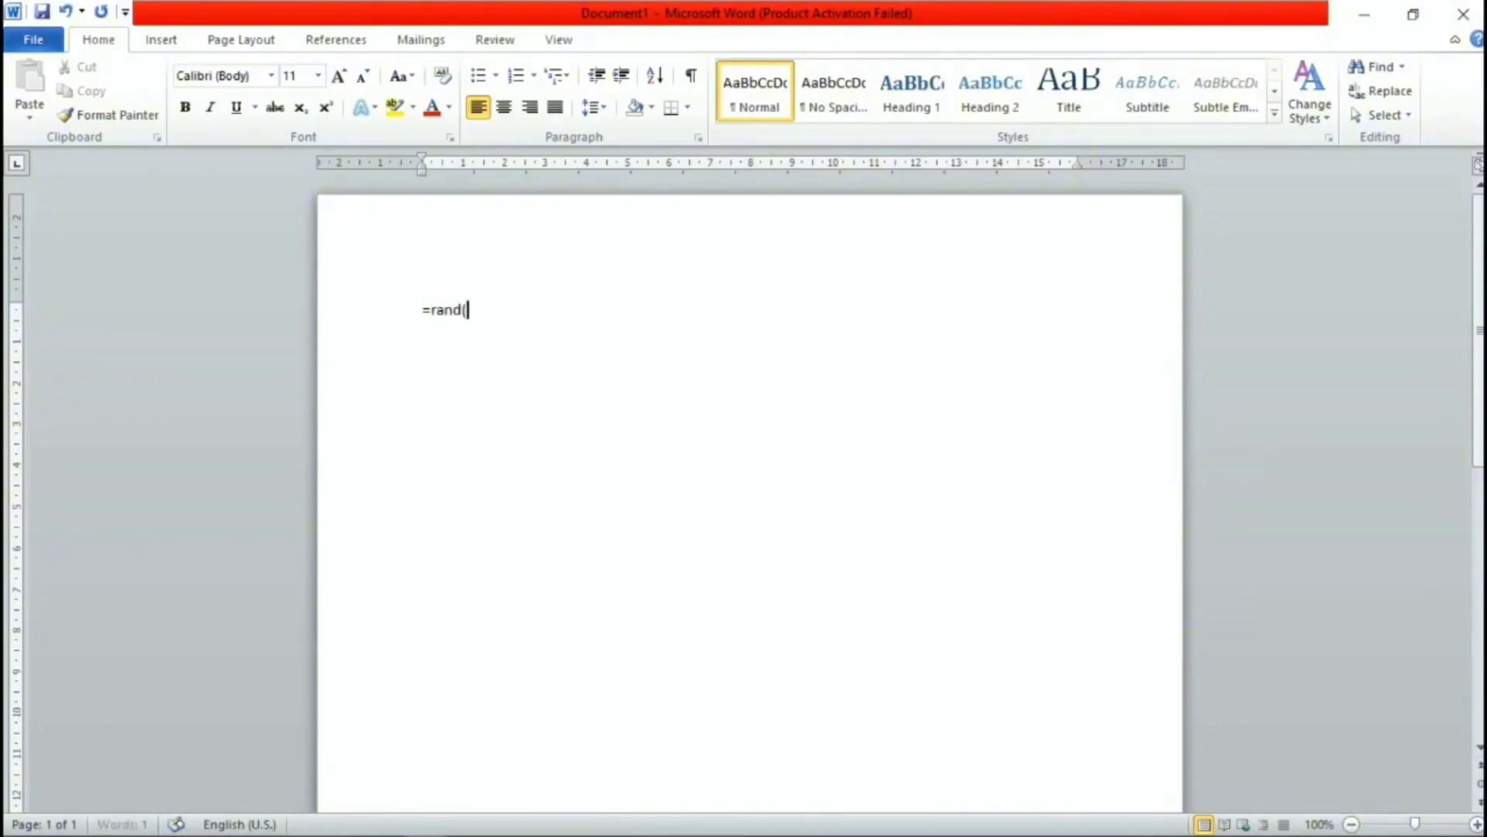
type("5)")
key("Return")
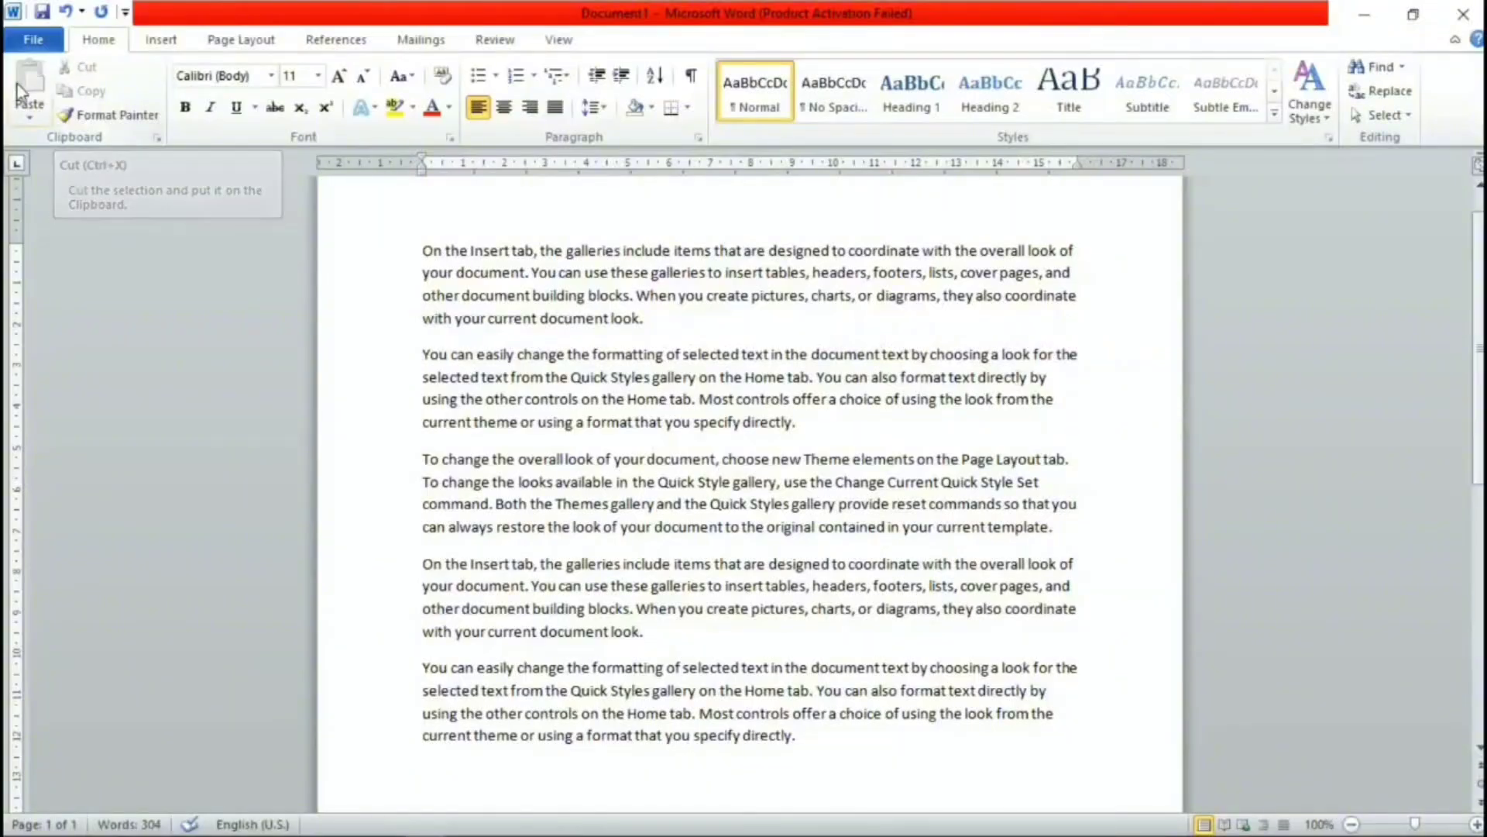
Cut the first paragraph and paste it below the last paragraph of the document.
left_click(655, 320)
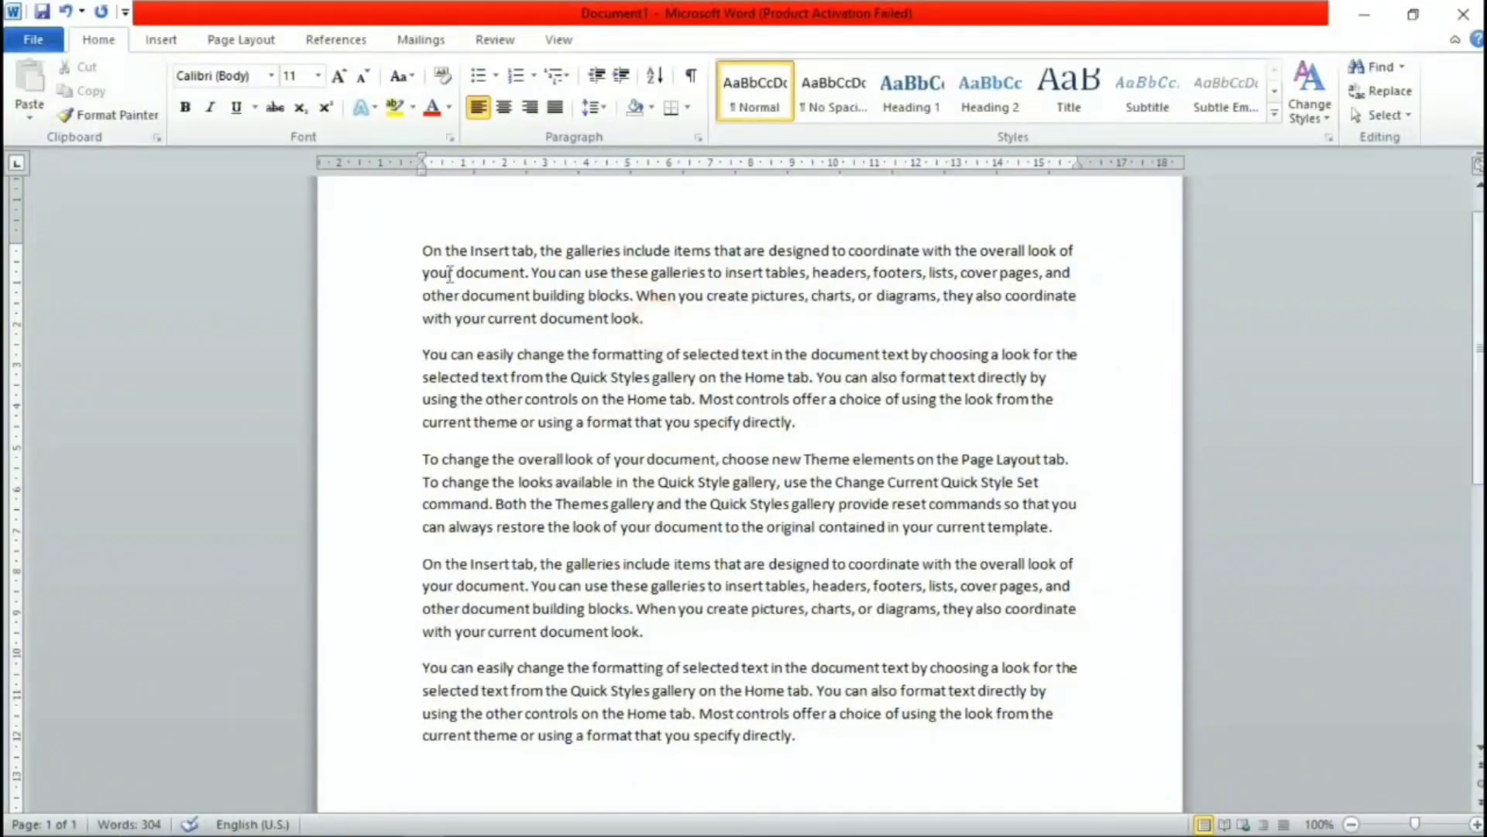
triple_click(674, 321)
key("super+c")
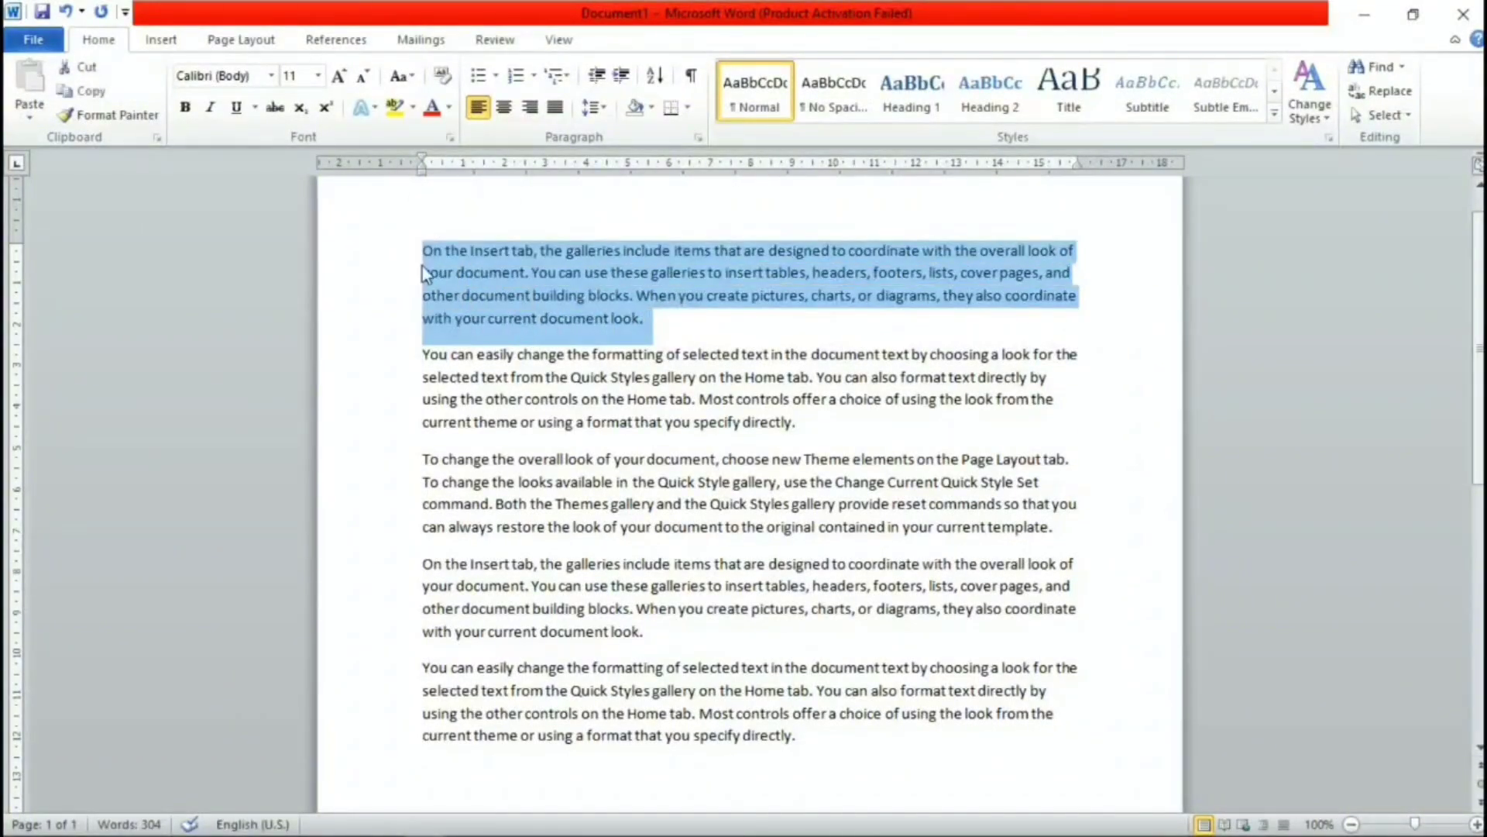
left_click(84, 71)
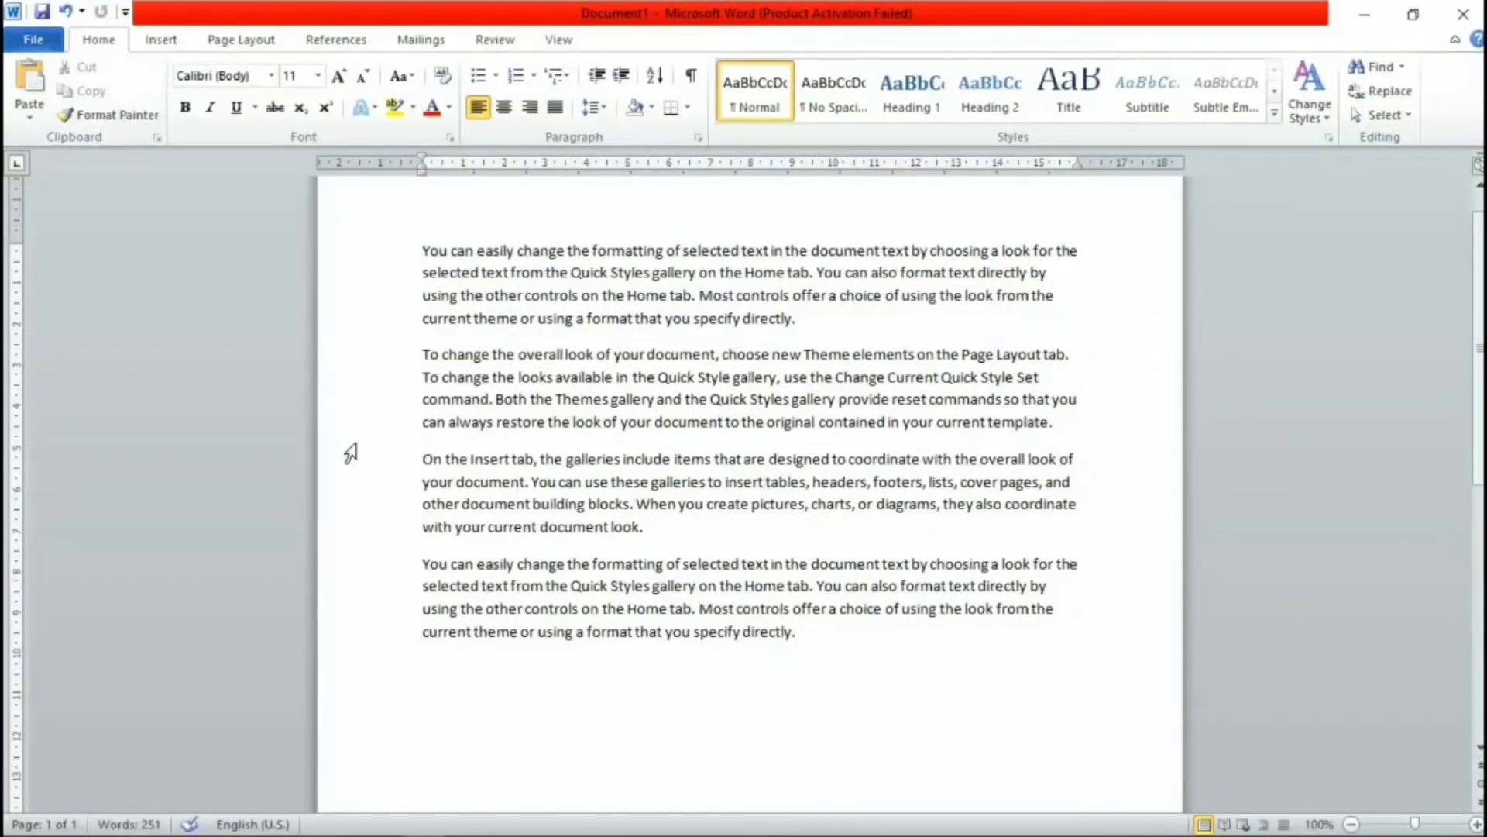
left_click(435, 686)
left_click(31, 77)
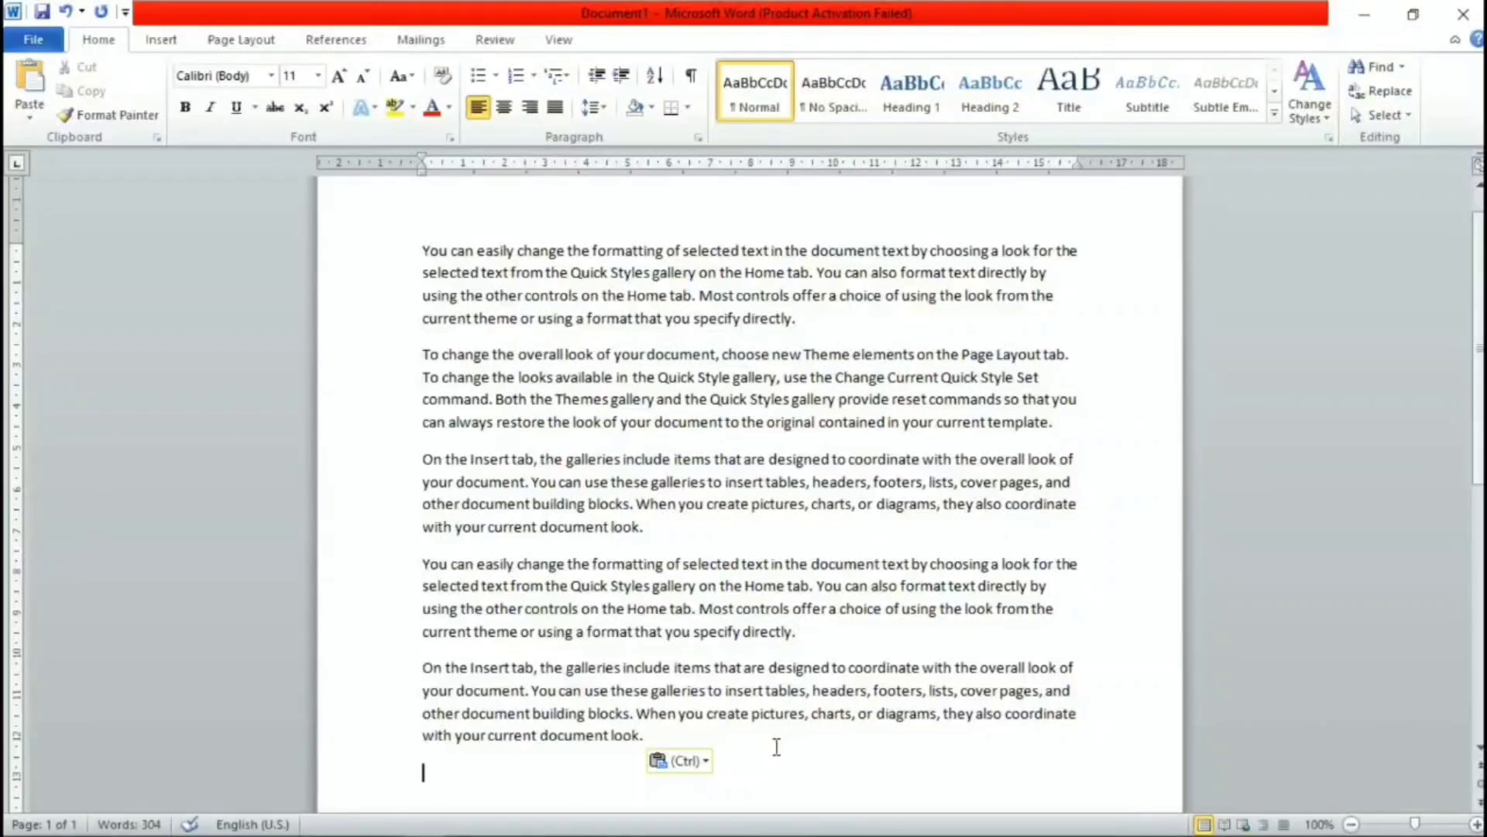
Copy the paragraph beginning "You can easily change" from the start of the document and paste it at the end.
left_click(122, 114)
mouse_move(832, 320)
left_mouse_down()
mouse_move(331, 252)
mouse_move(417, 254)
left_mouse_up()
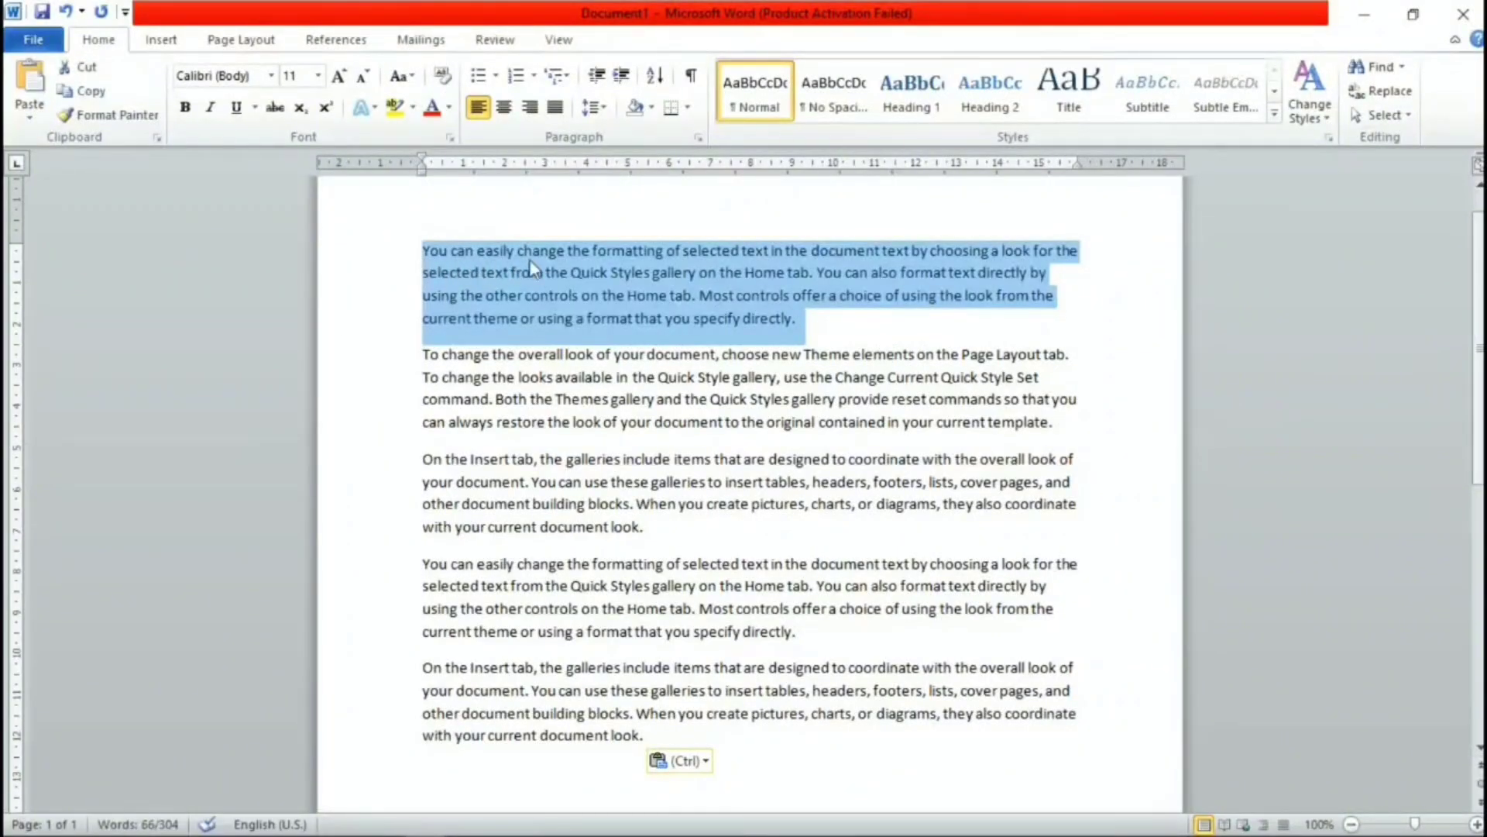
left_click(81, 96)
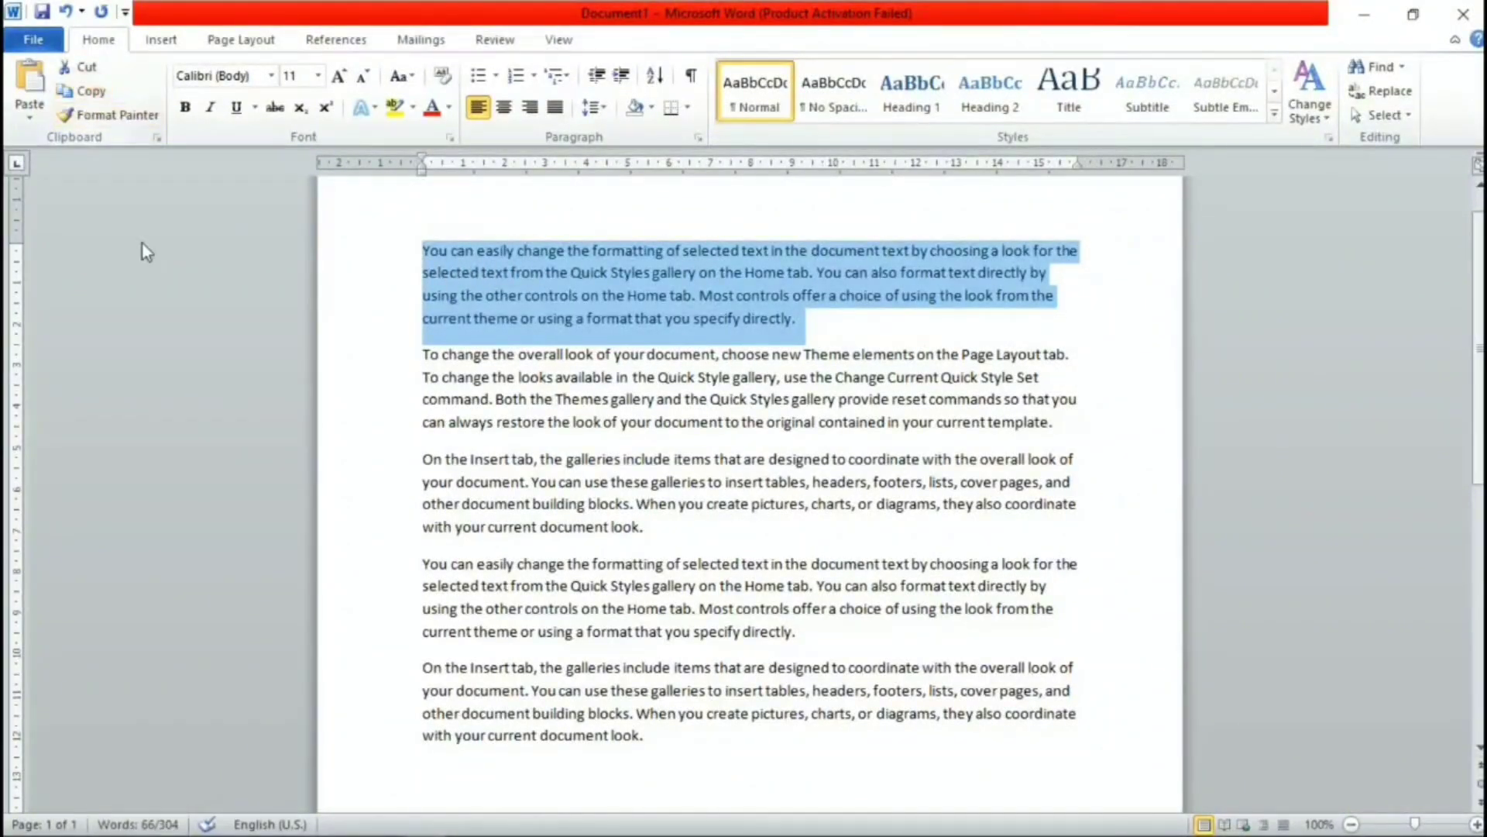
left_click(429, 775)
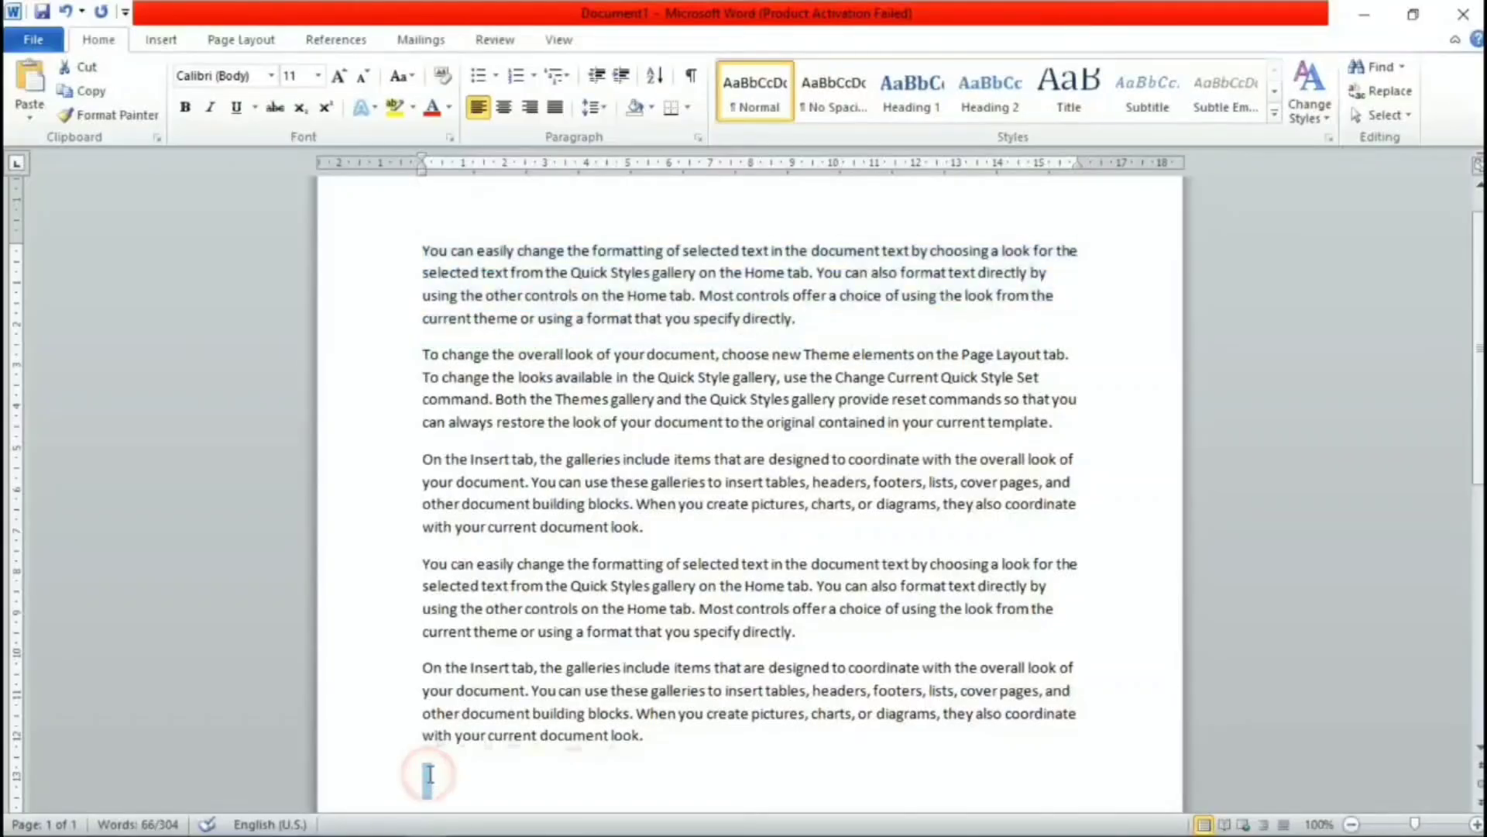
left_click(40, 101)
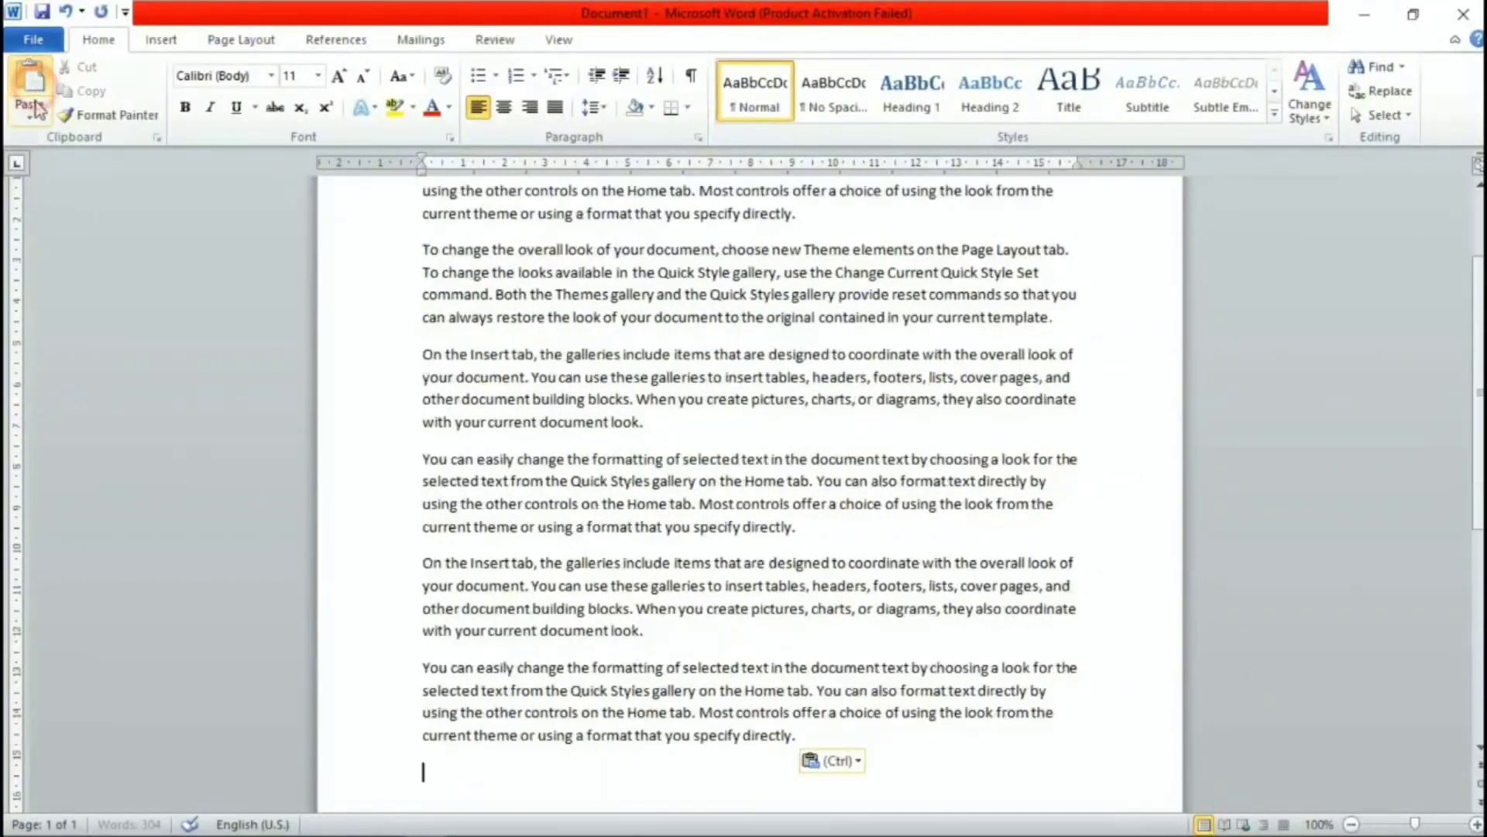
left_click_drag(422, 668, 1090, 670)
left_click(798, 735)
scroll(705, 667, "up", 3)
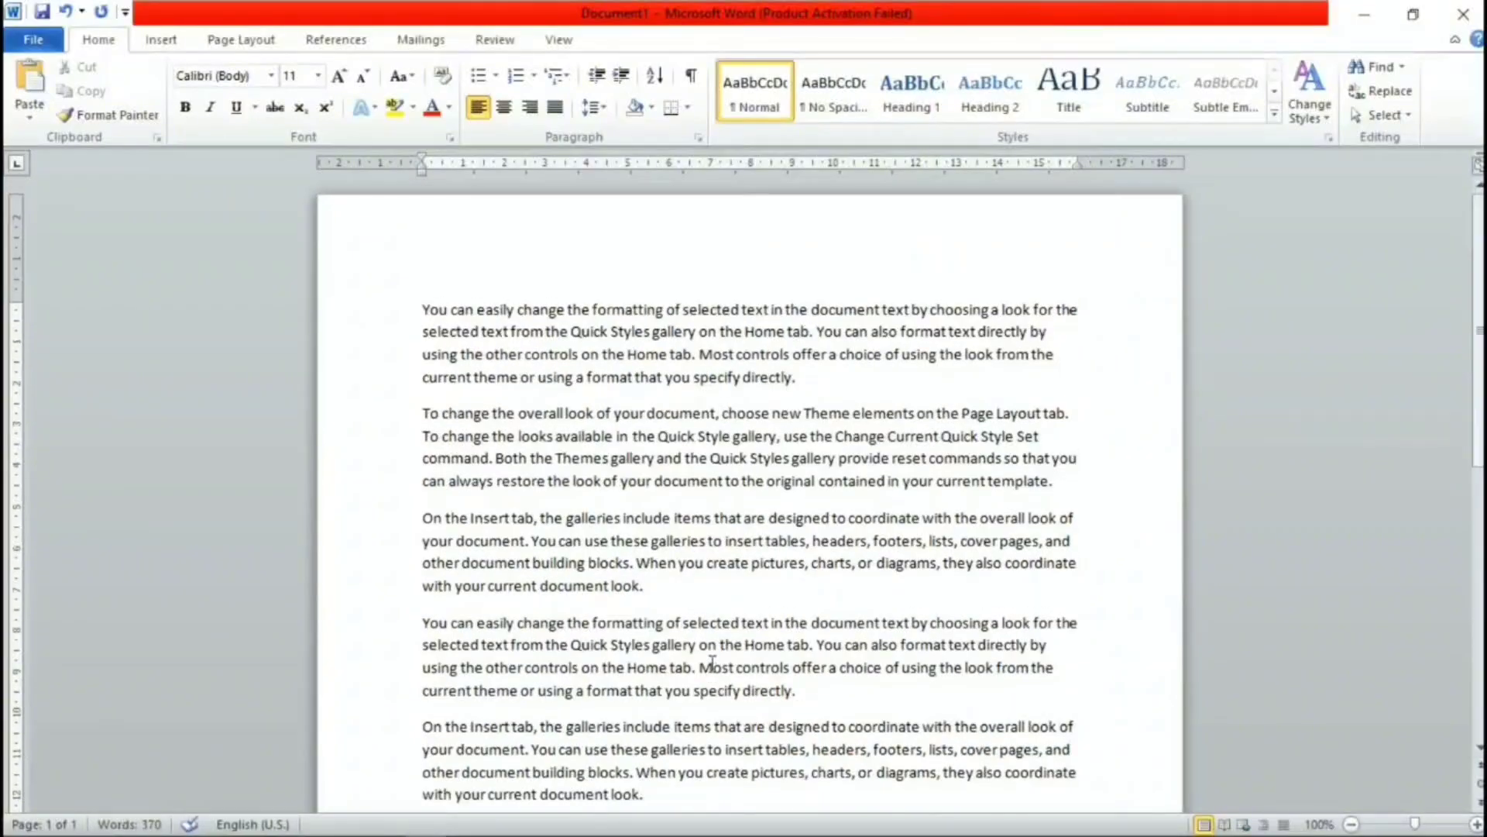
scroll(705, 666, "down", 4)
scroll(705, 666, "up", 4)
scroll(664, 585, "up", 4)
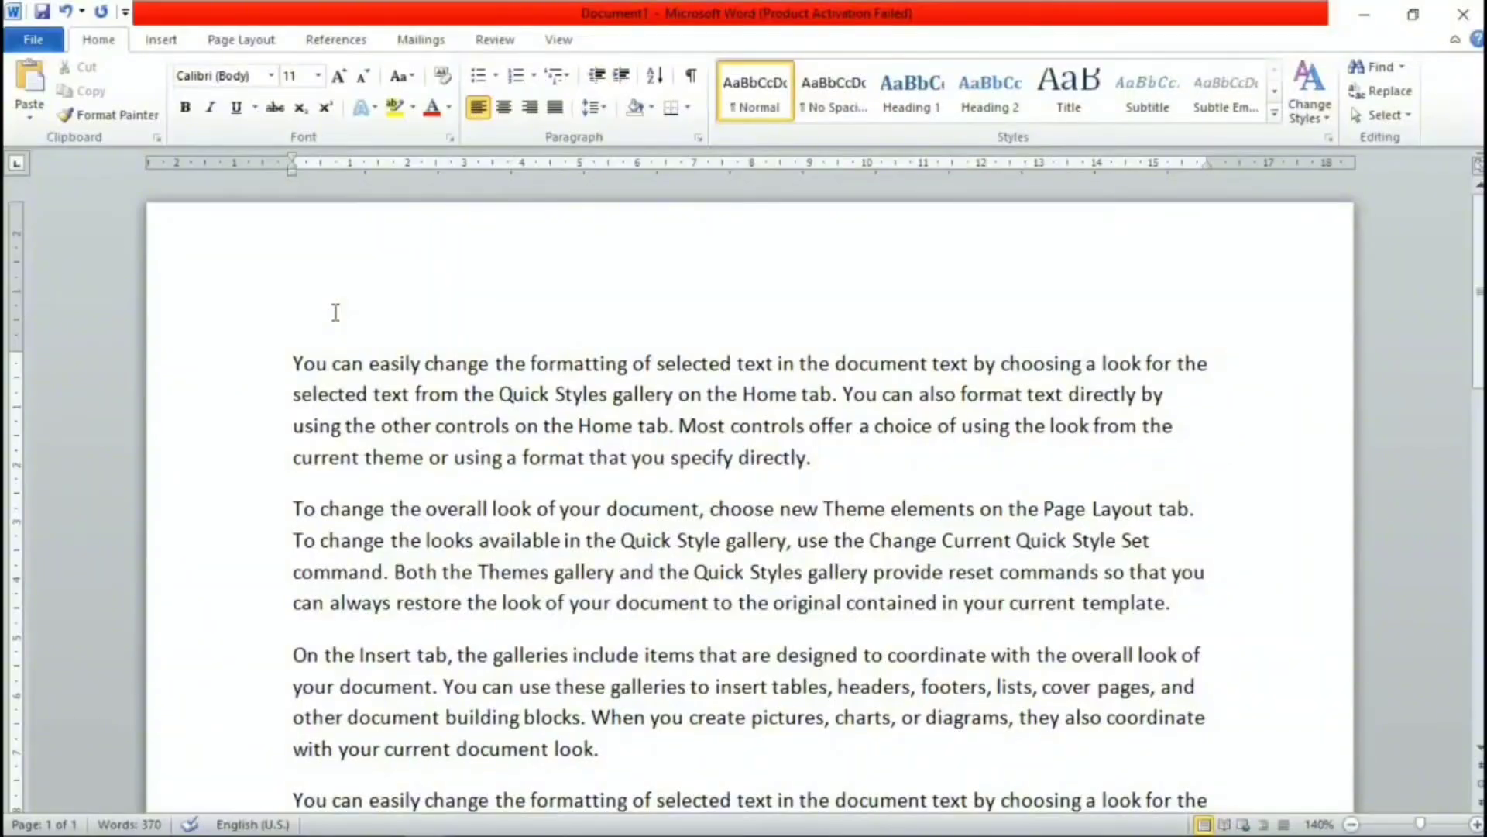
Switch to the PDF notes in Chrome and highlight "Copy formatting from other place" in the Format painter definition.
key("alt+Tab")
scroll(471, 562, "up", 3)
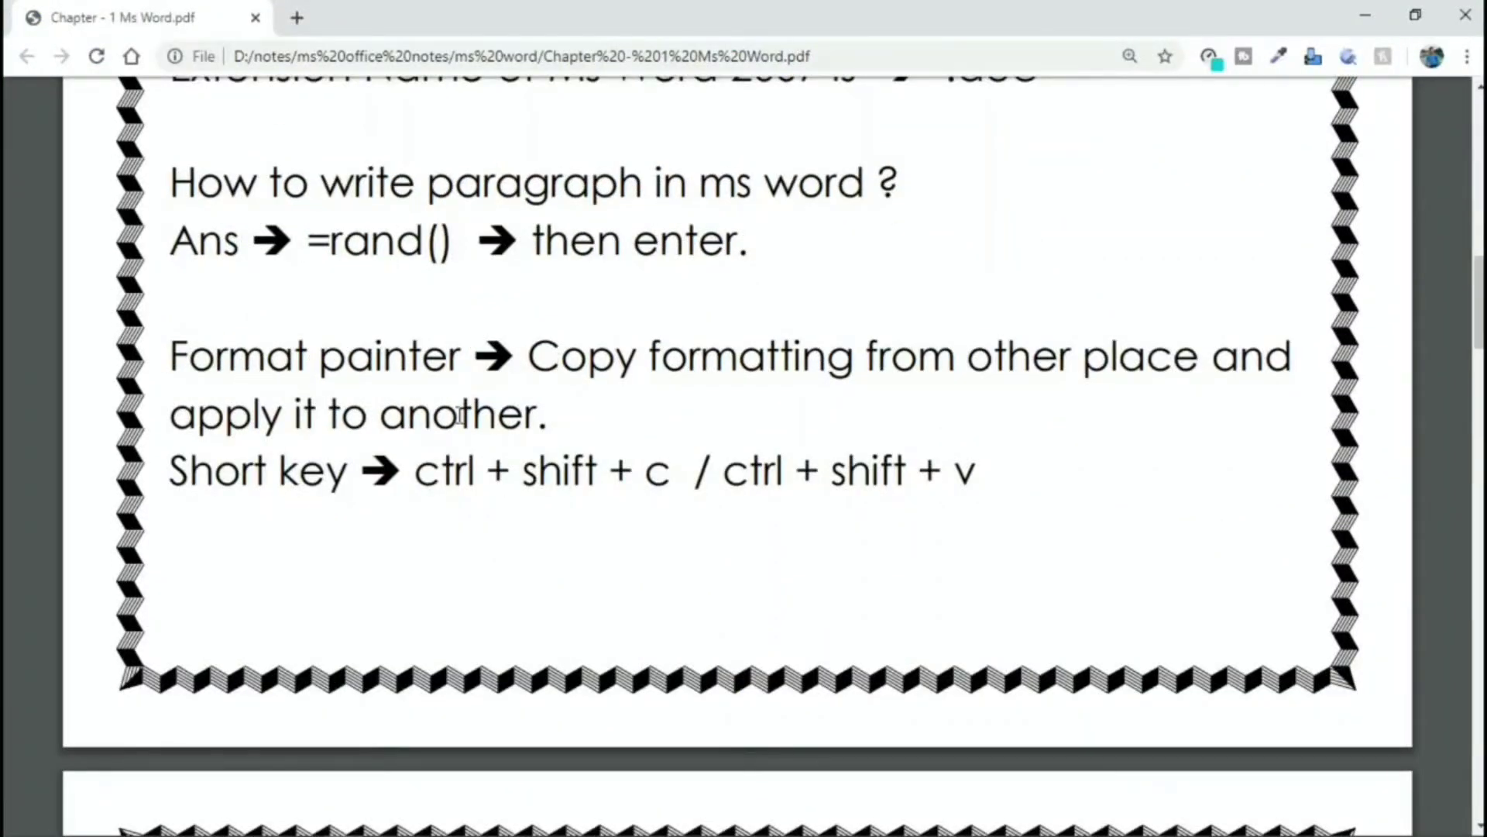
left_click_drag(531, 358, 1179, 364)
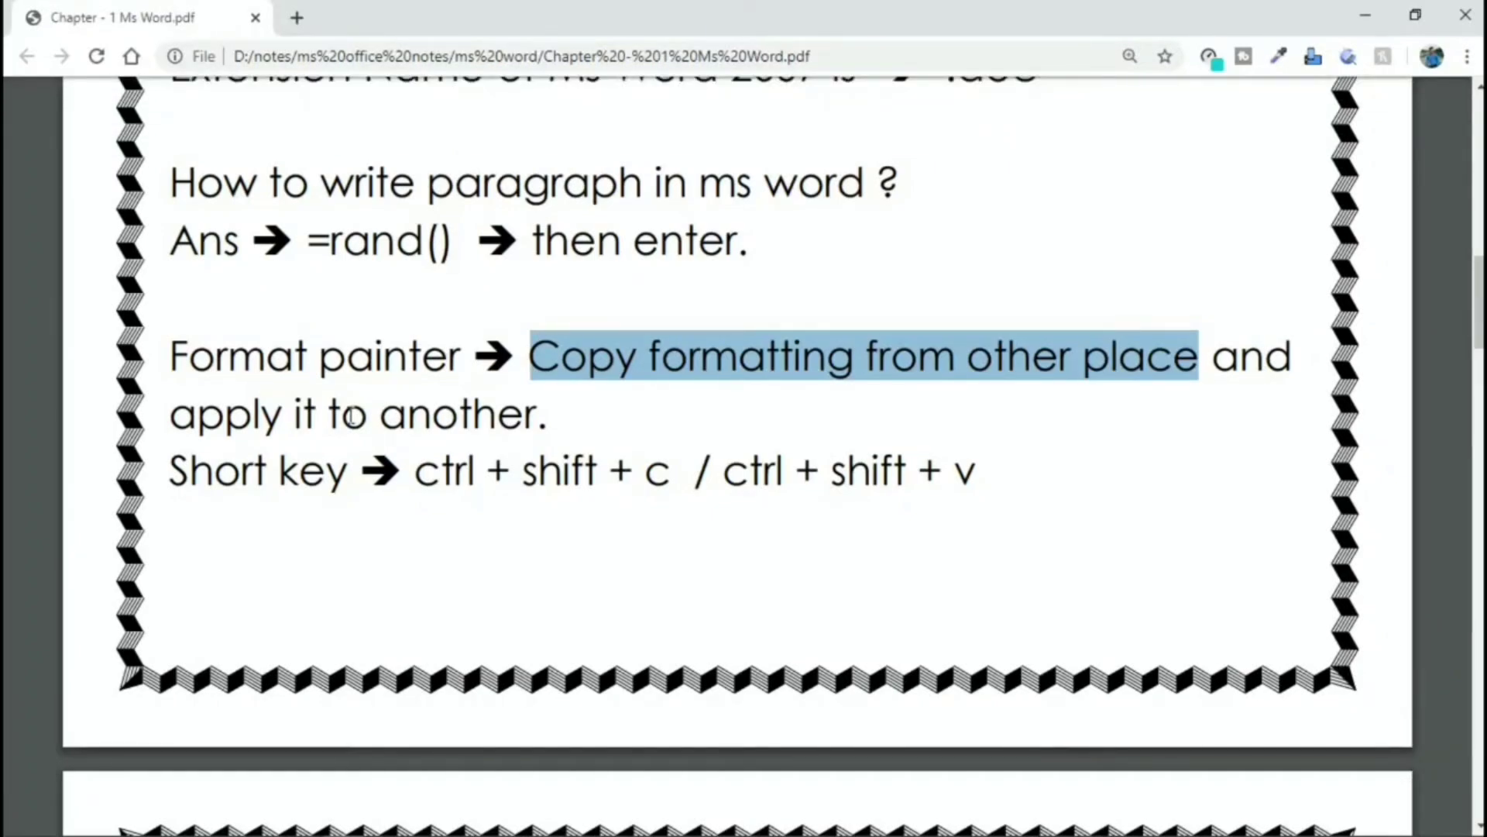
Switch back to Word and format the first paragraph with red font color and the Script MT Bold font.
key("alt+Tab")
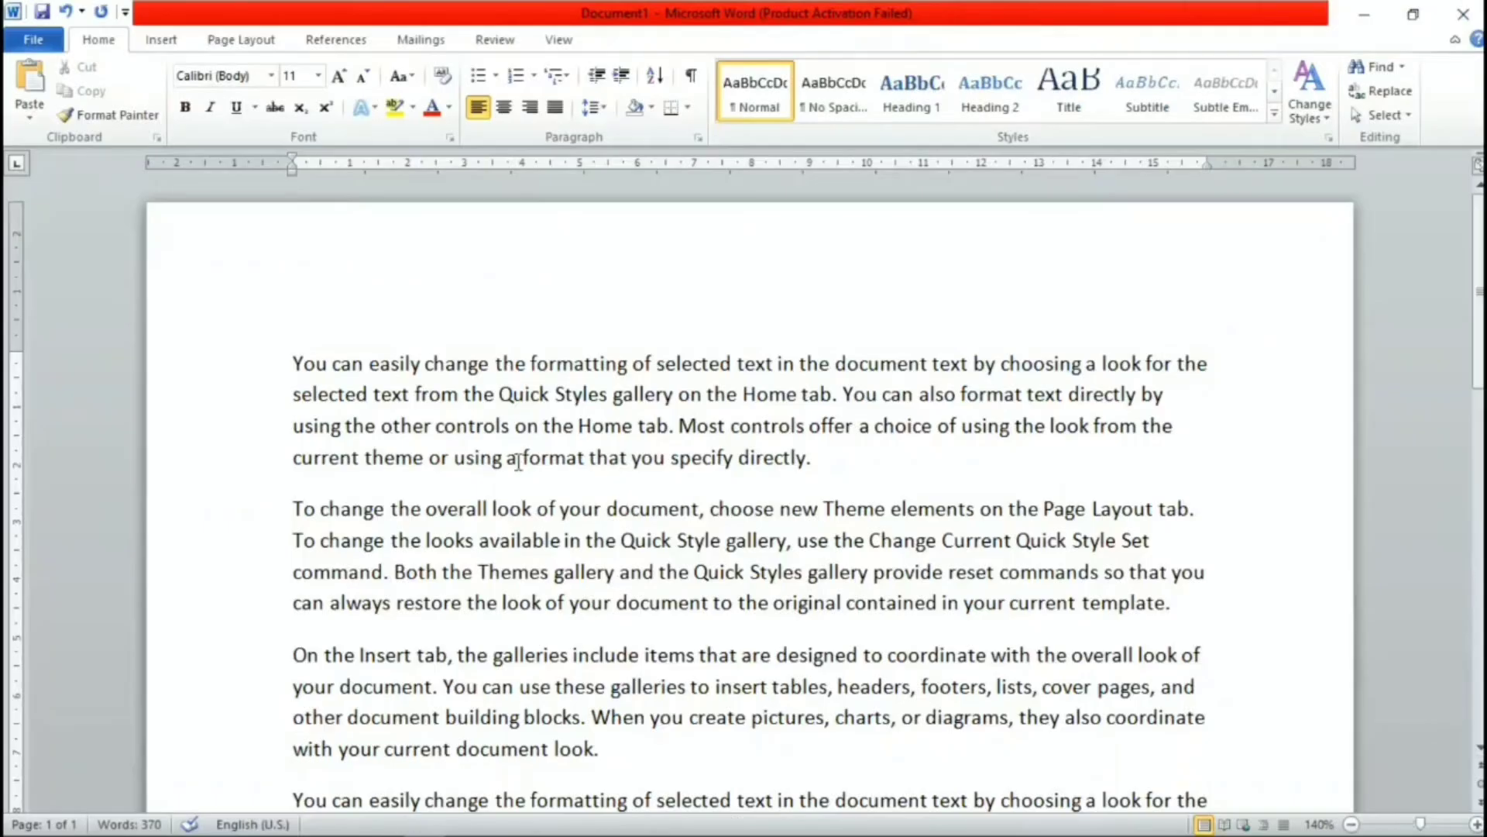
left_click_drag(369, 363, 872, 465)
double_click(871, 464)
triple_click(614, 430)
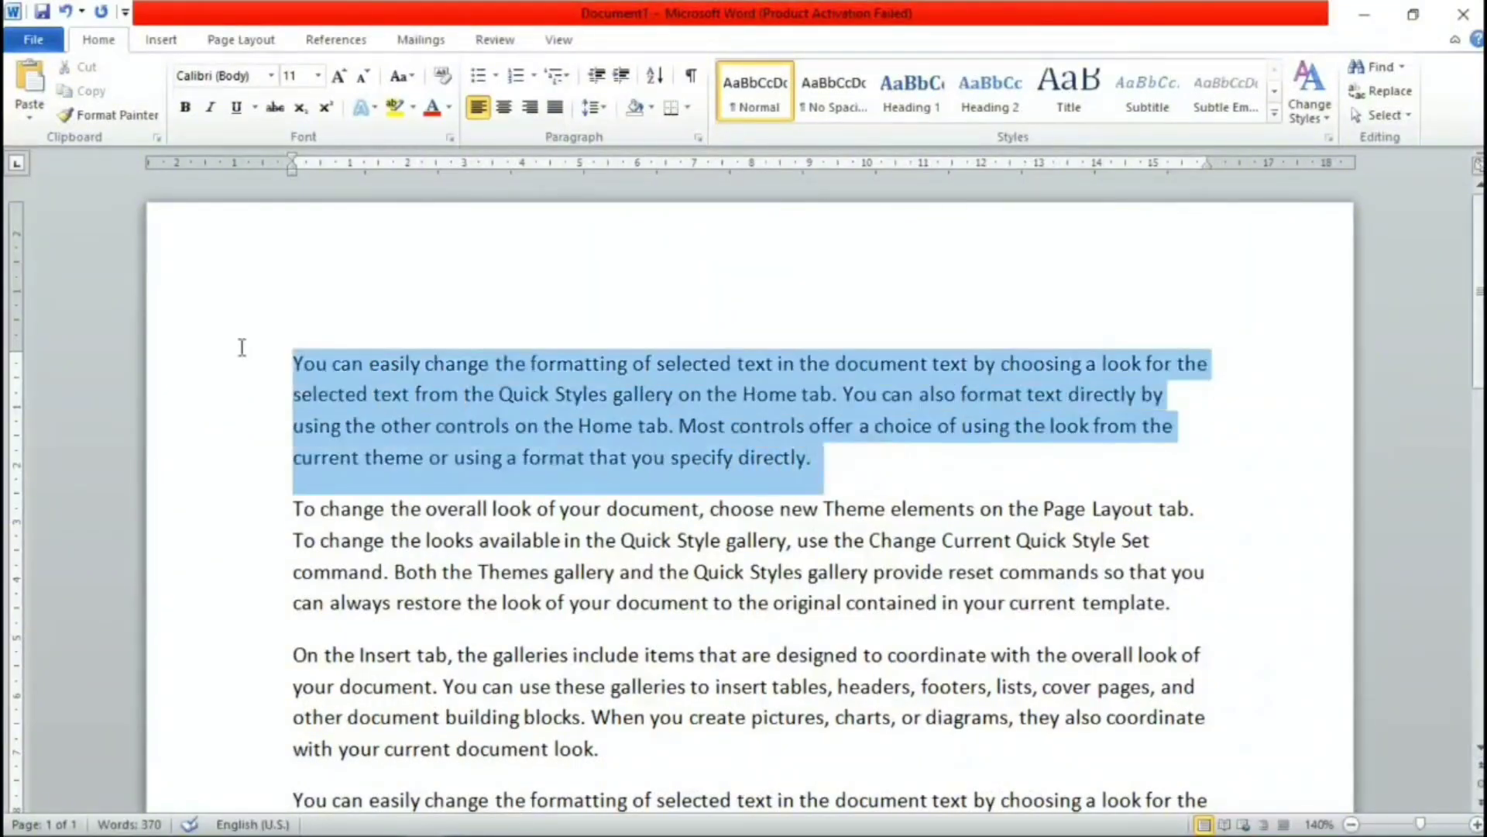
left_click(449, 108)
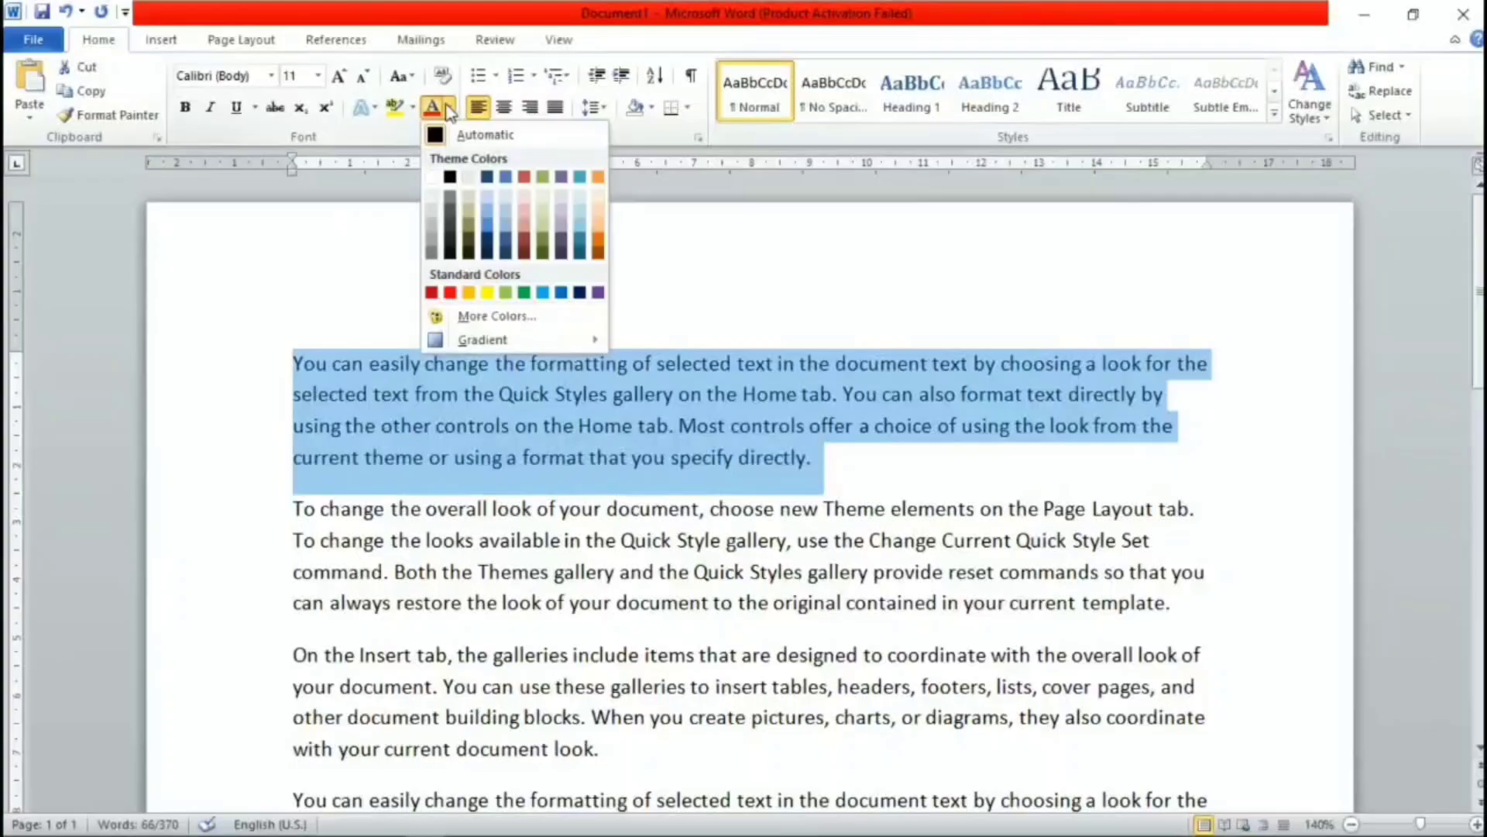
left_click(448, 292)
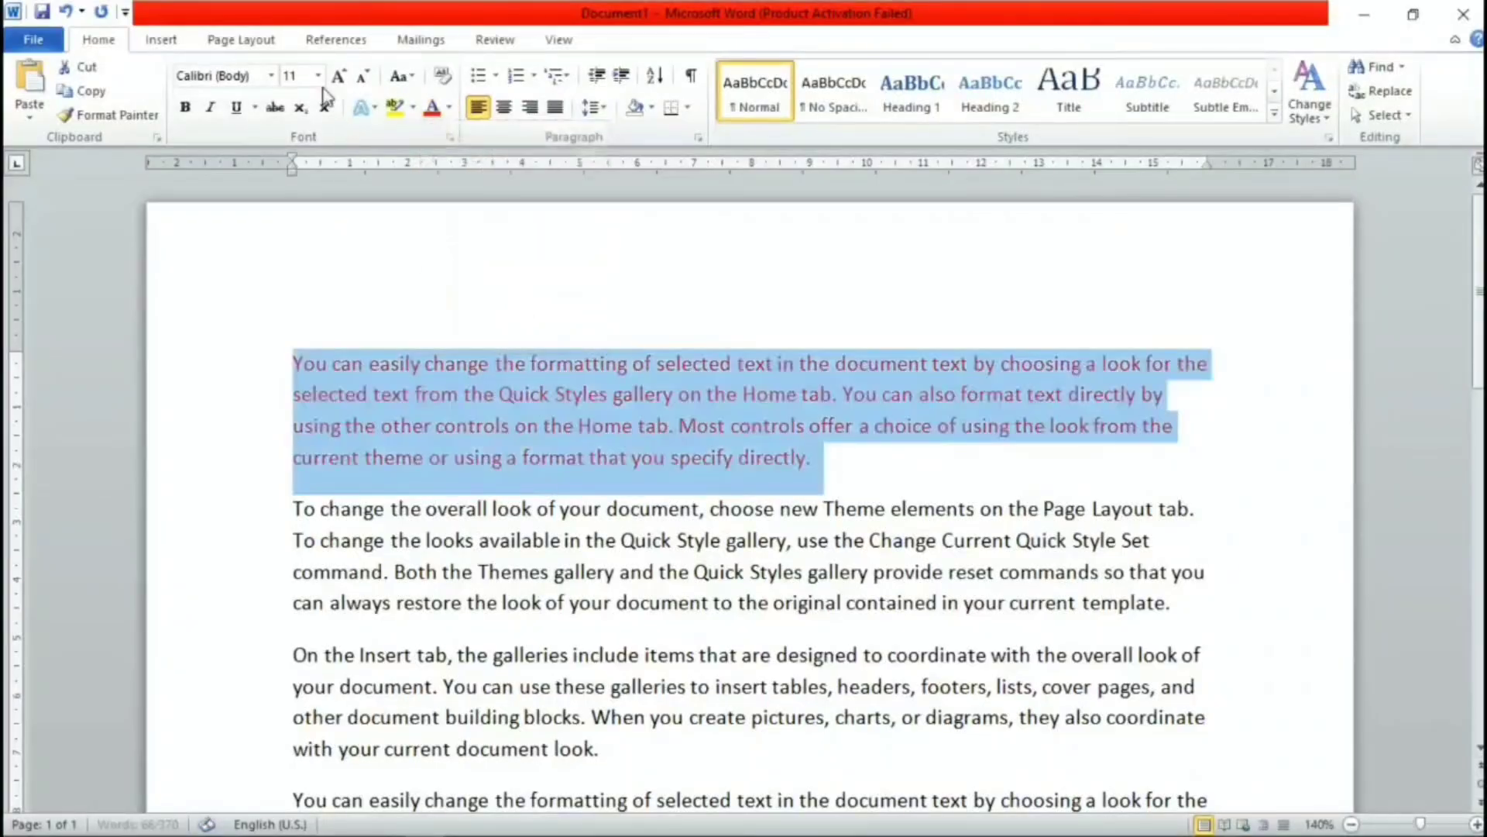
left_click(270, 75)
left_click(248, 302)
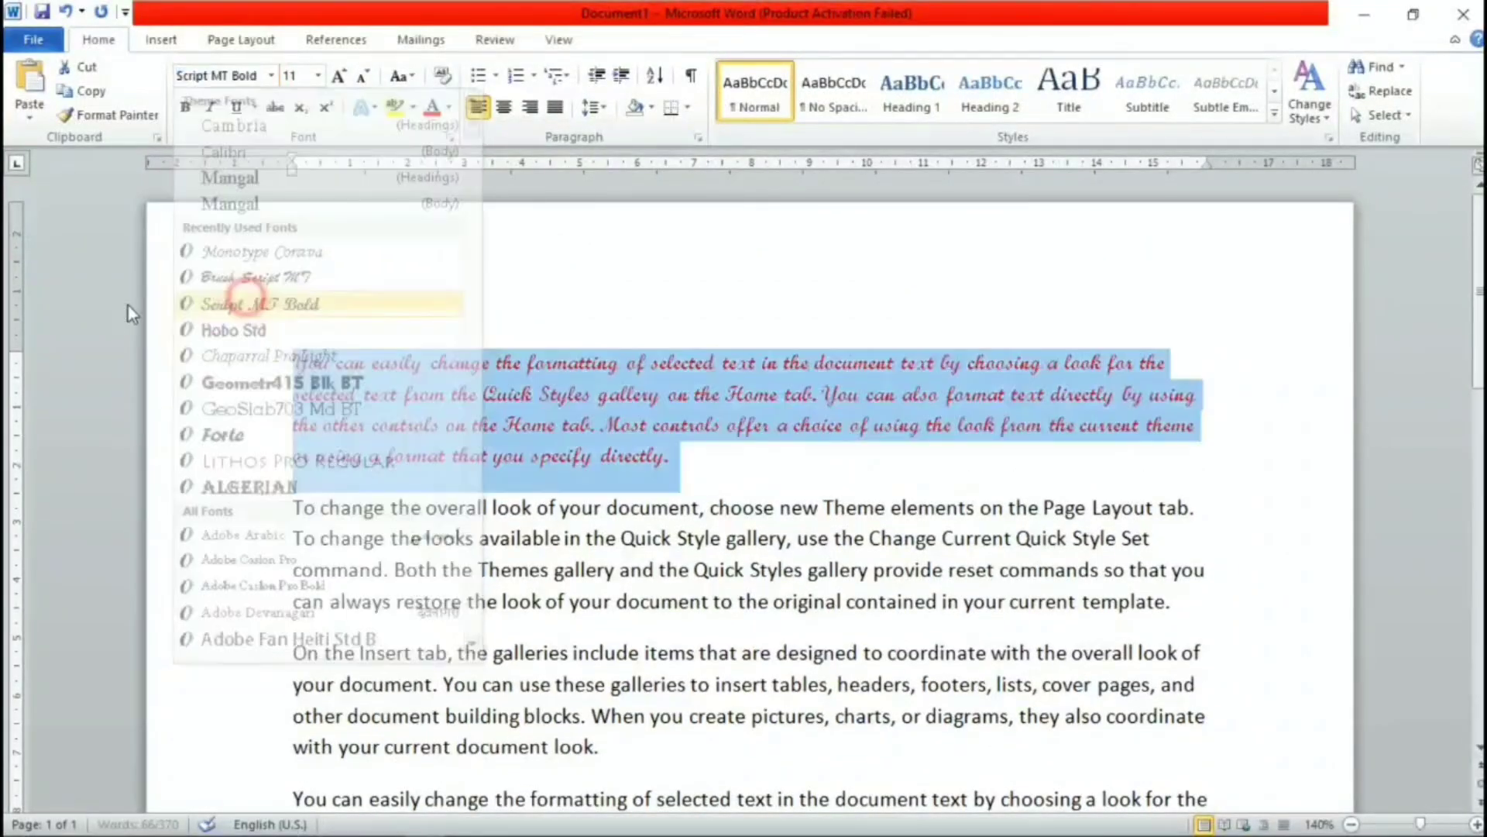
left_click(747, 471)
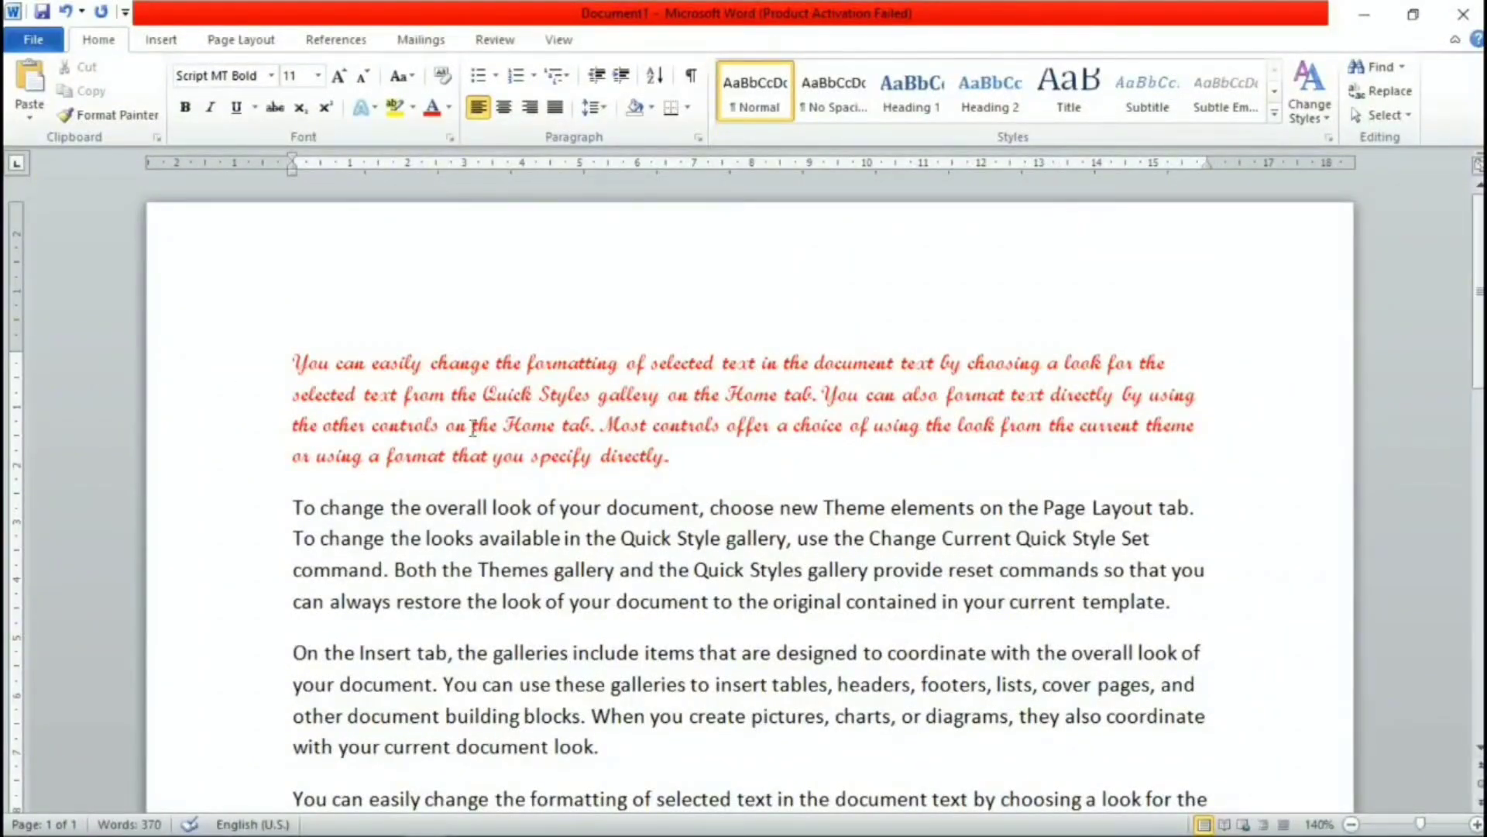
Apply the first paragraph's formatting to the second paragraph with Format Painter and undo it.
left_click_drag(671, 457, 493, 455)
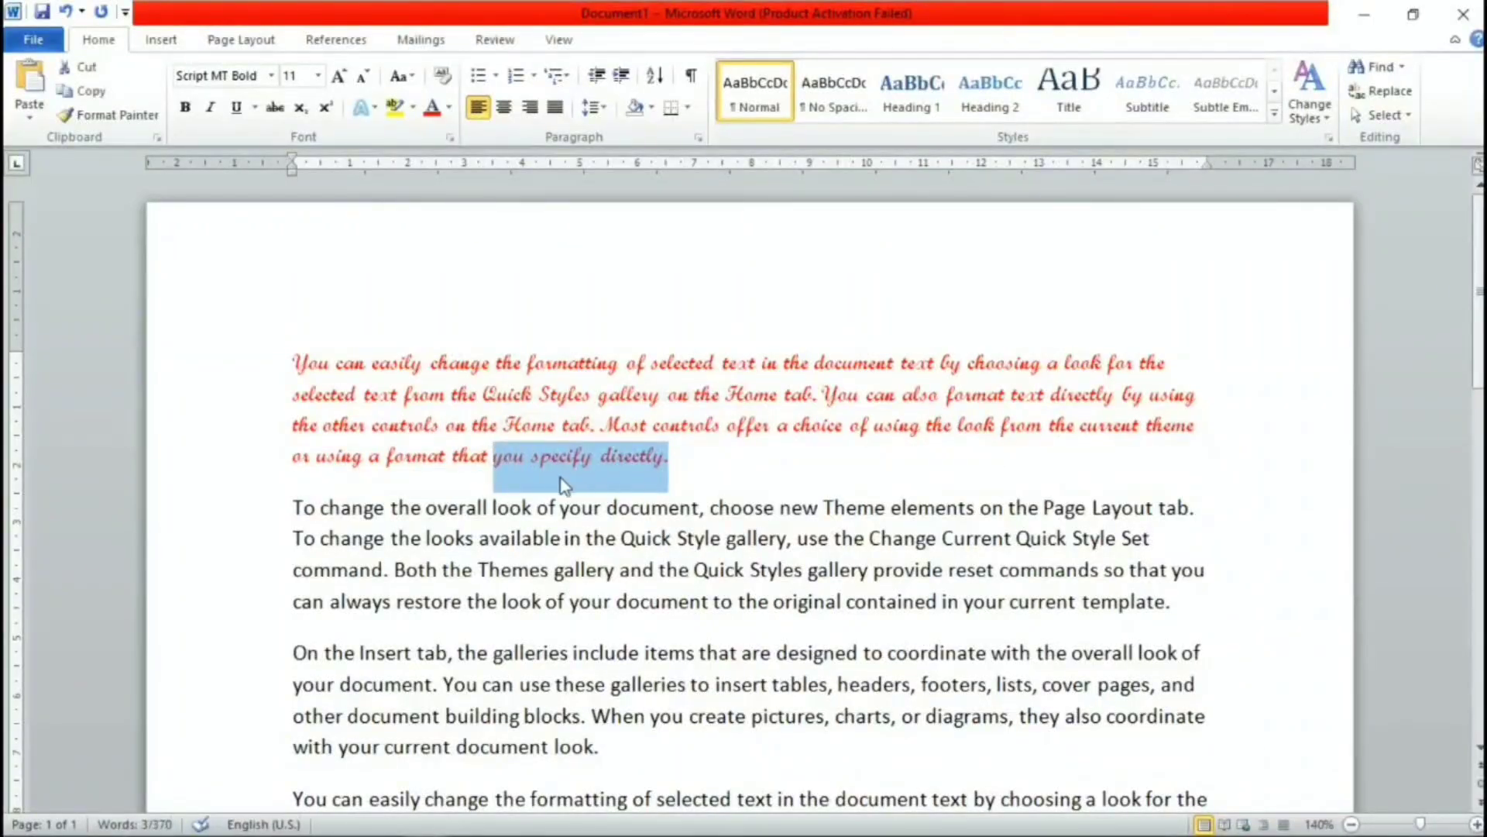
left_click(94, 114)
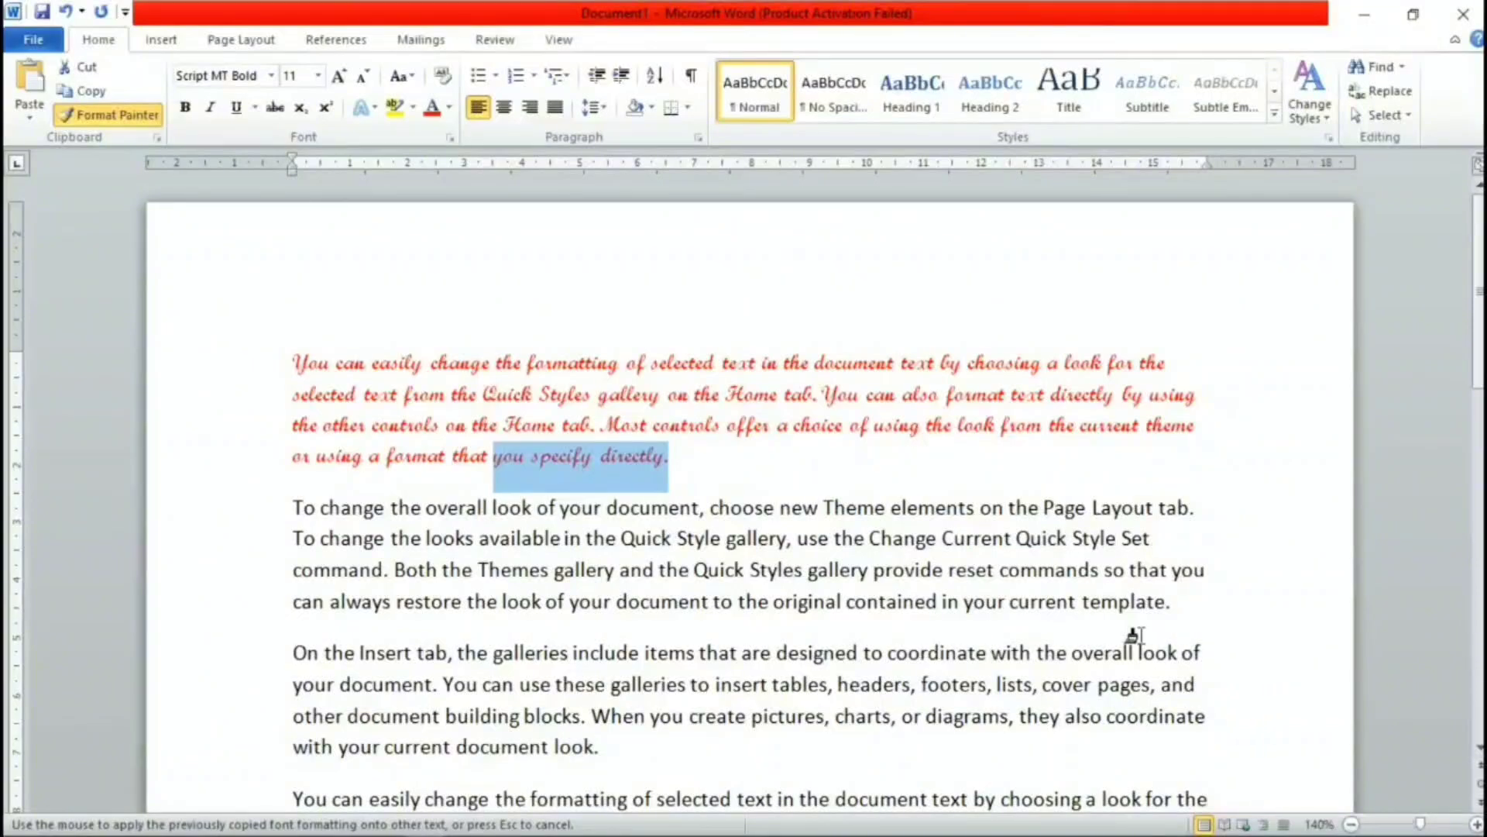
left_click(283, 508)
left_click_drag(284, 508, 1179, 612)
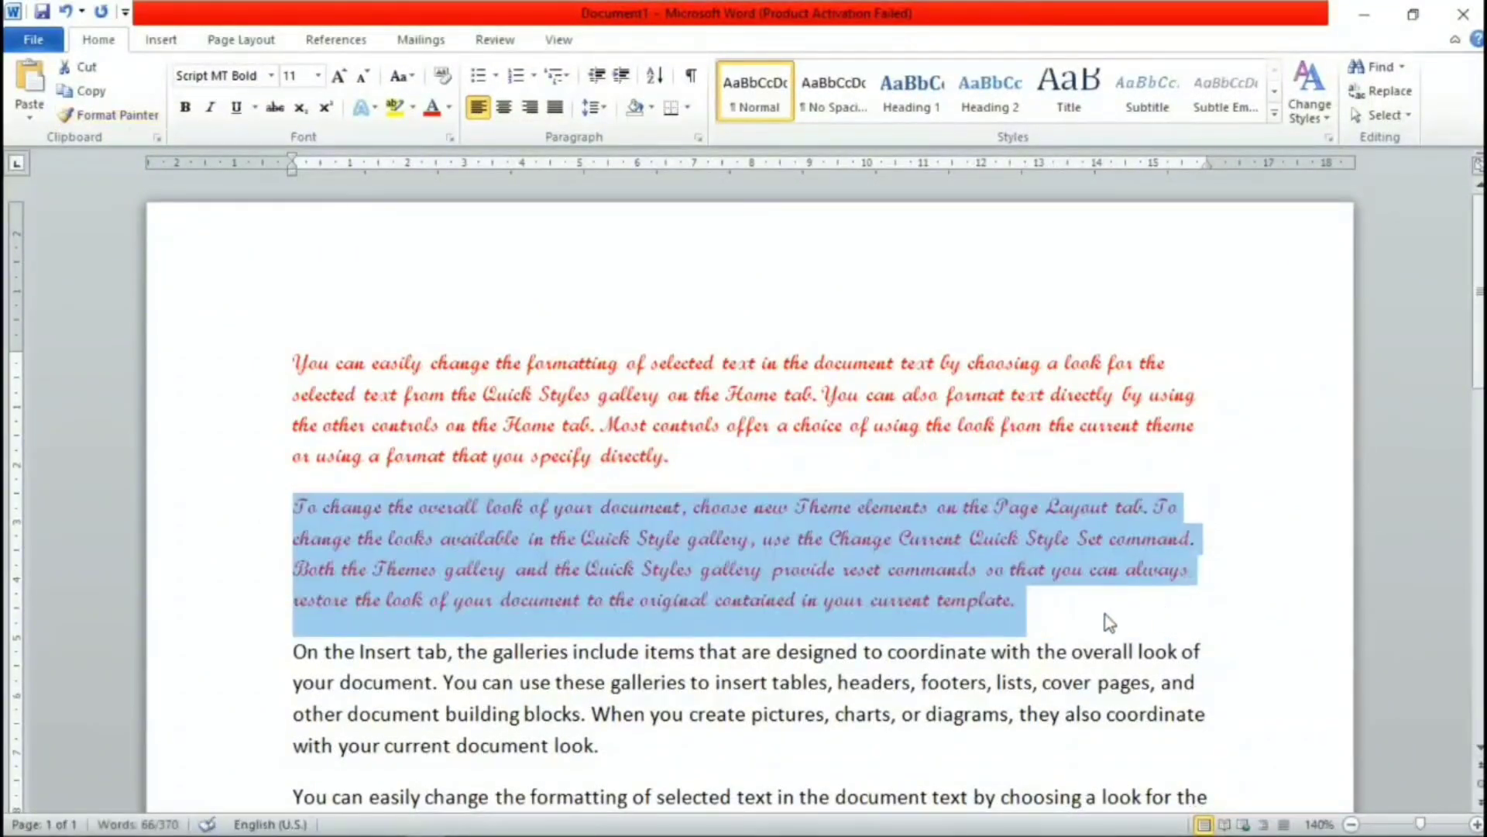
left_click(1052, 614)
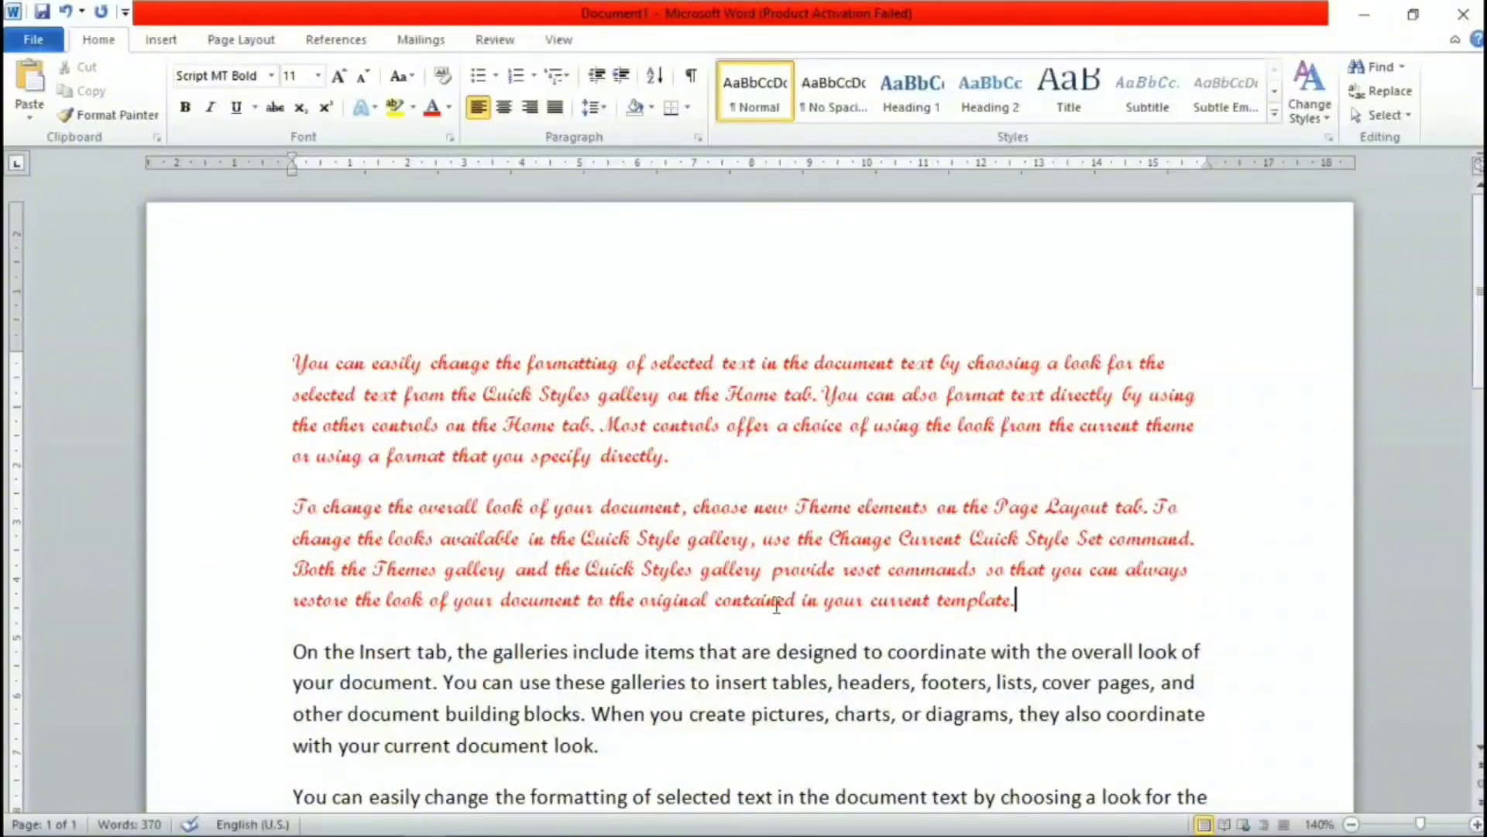
key("ctrl+z")
left_click(1008, 570)
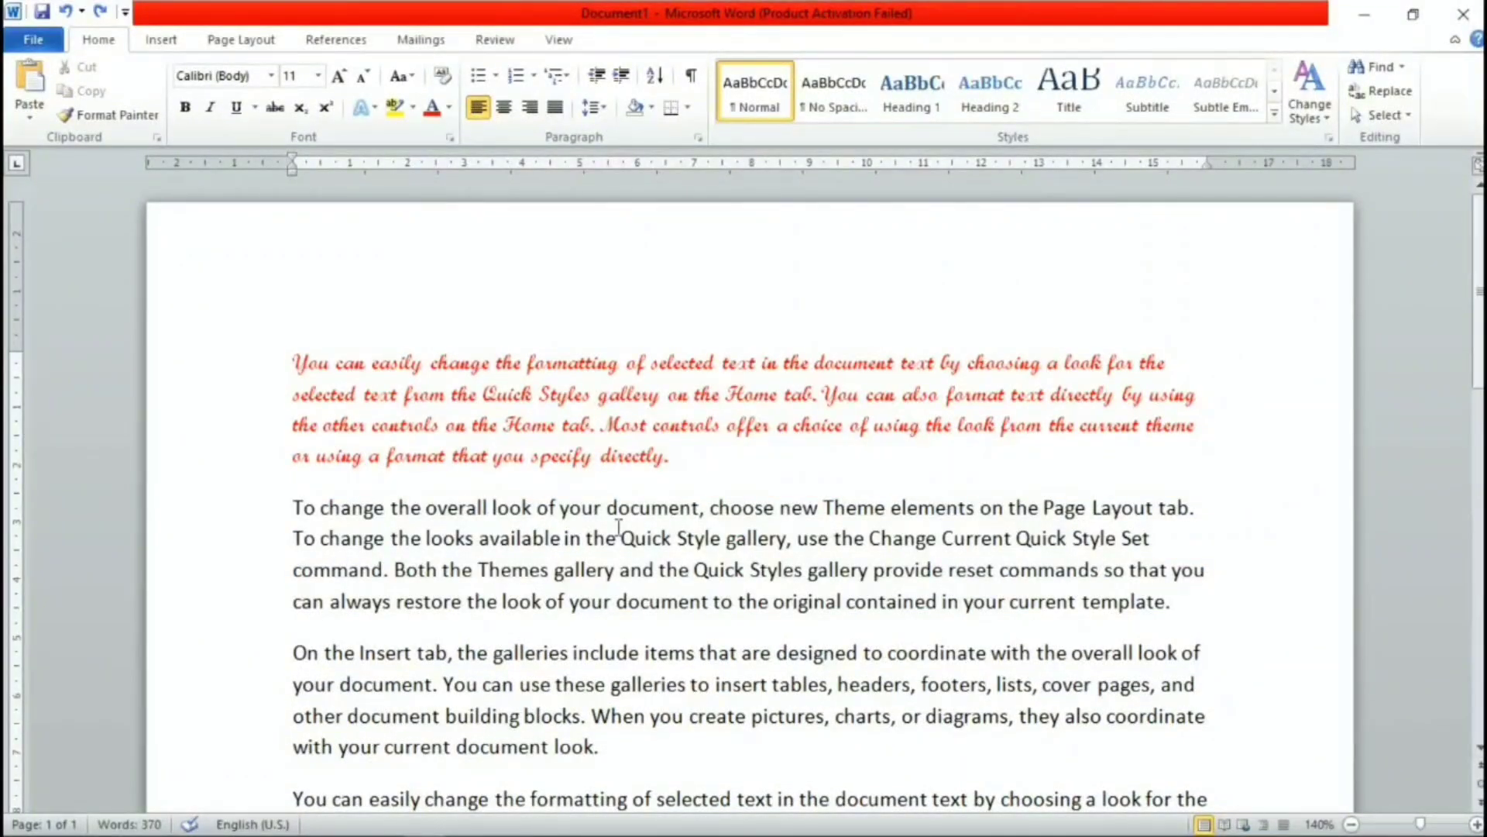
Copy the formatting of the red first paragraph and apply it to the paragraph beginning "To change the overall look".
left_click_drag(673, 457, 447, 426)
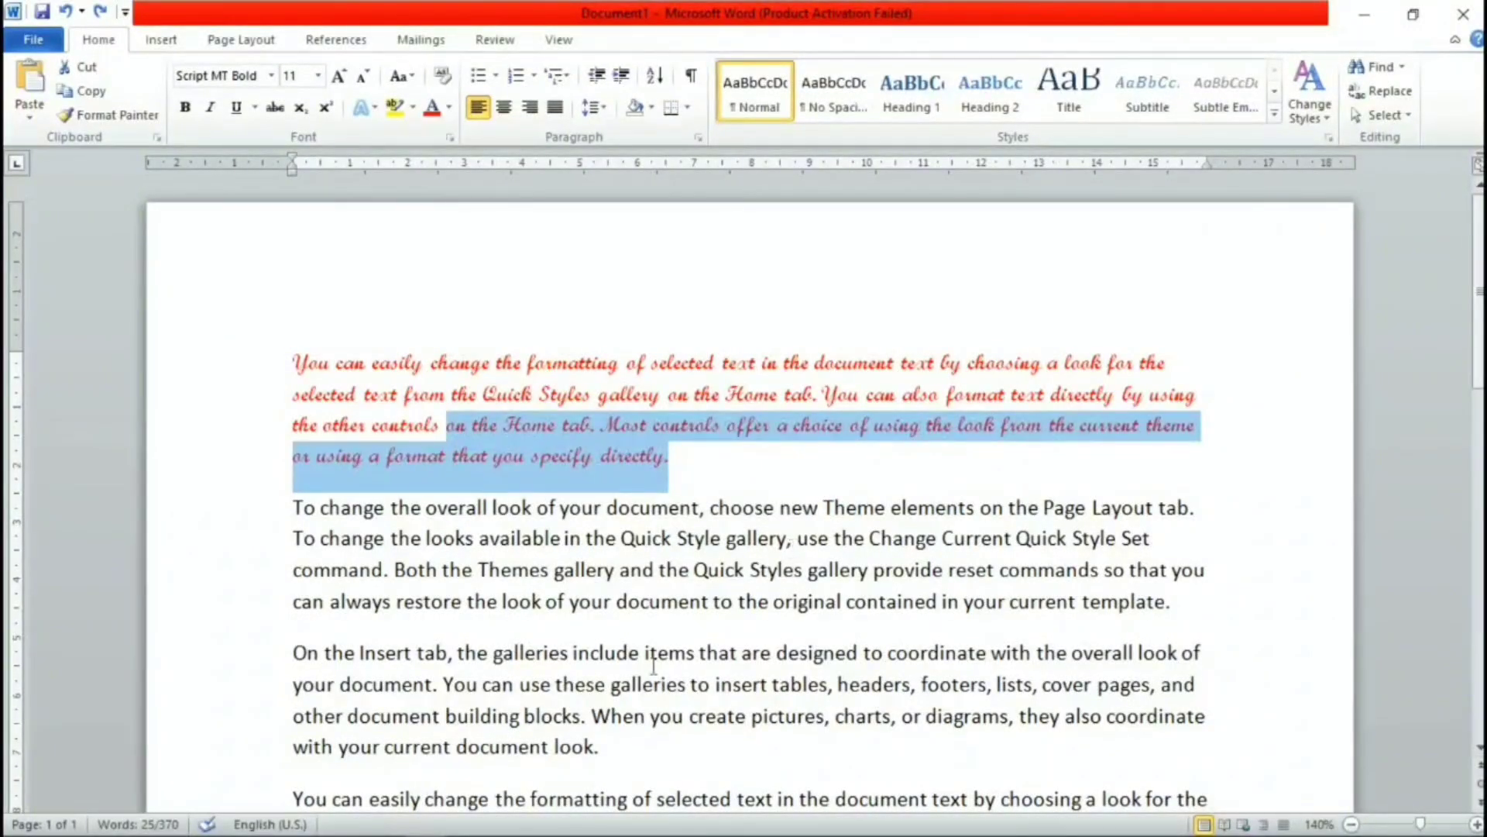
left_click_drag(293, 508, 1192, 601)
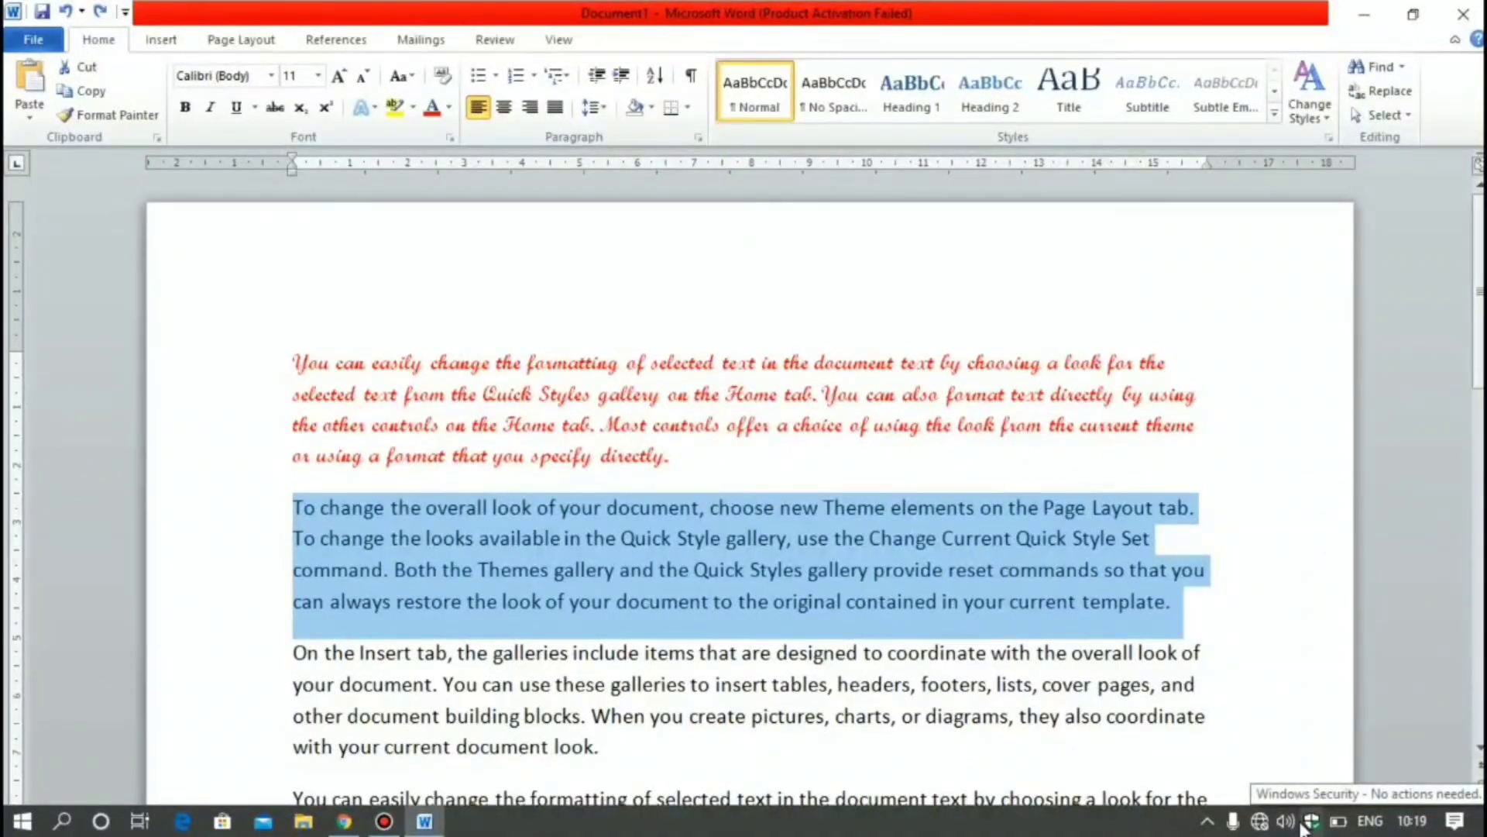
key("ctrl+y")
left_click(1033, 651)
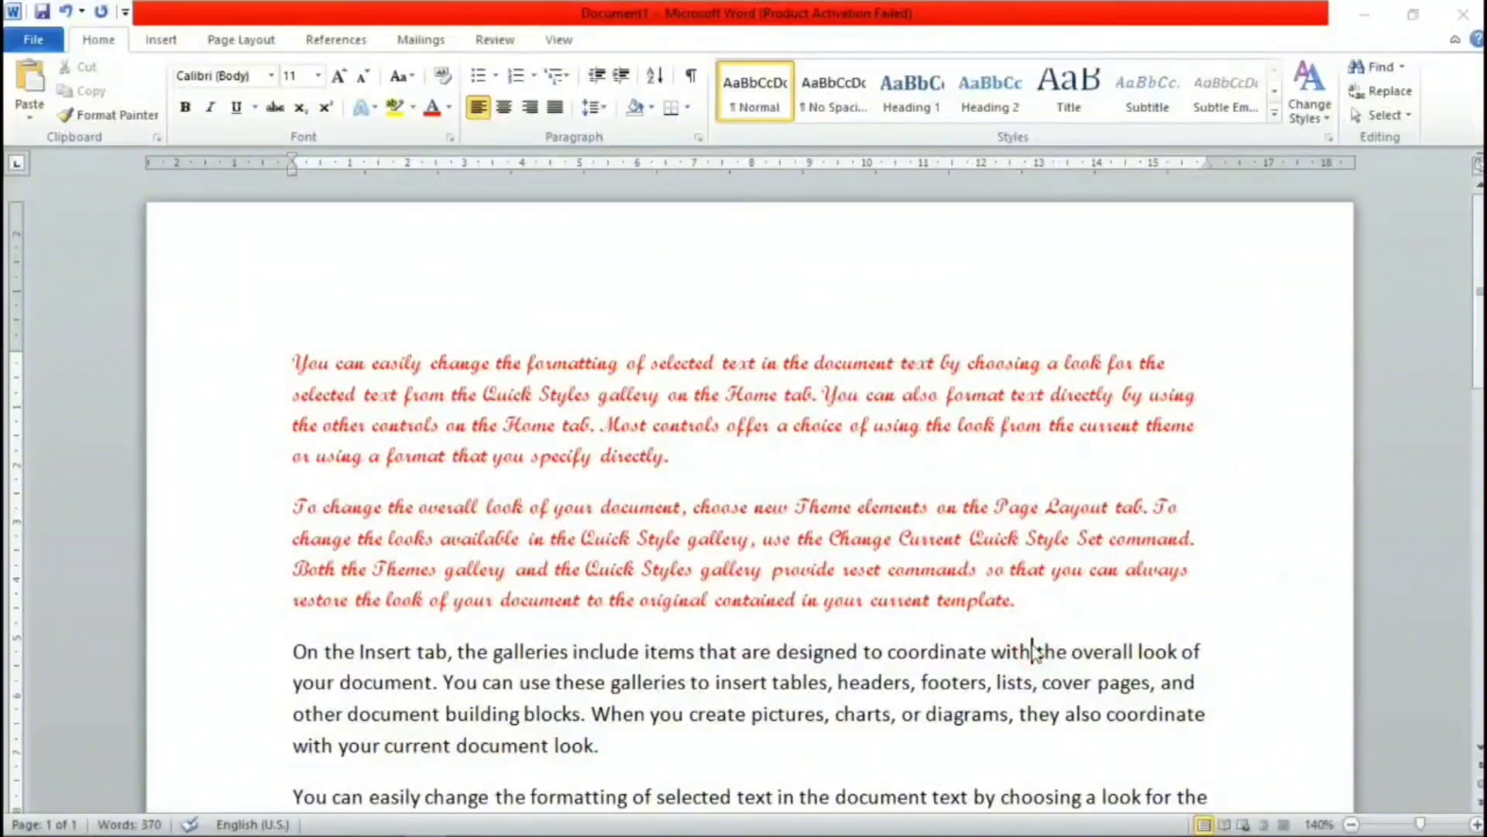
Switch to the PDF notes in Chrome, highlight the Format painter "Short key" line and view the Change case notes.
key("alt+Tab")
left_click(177, 471)
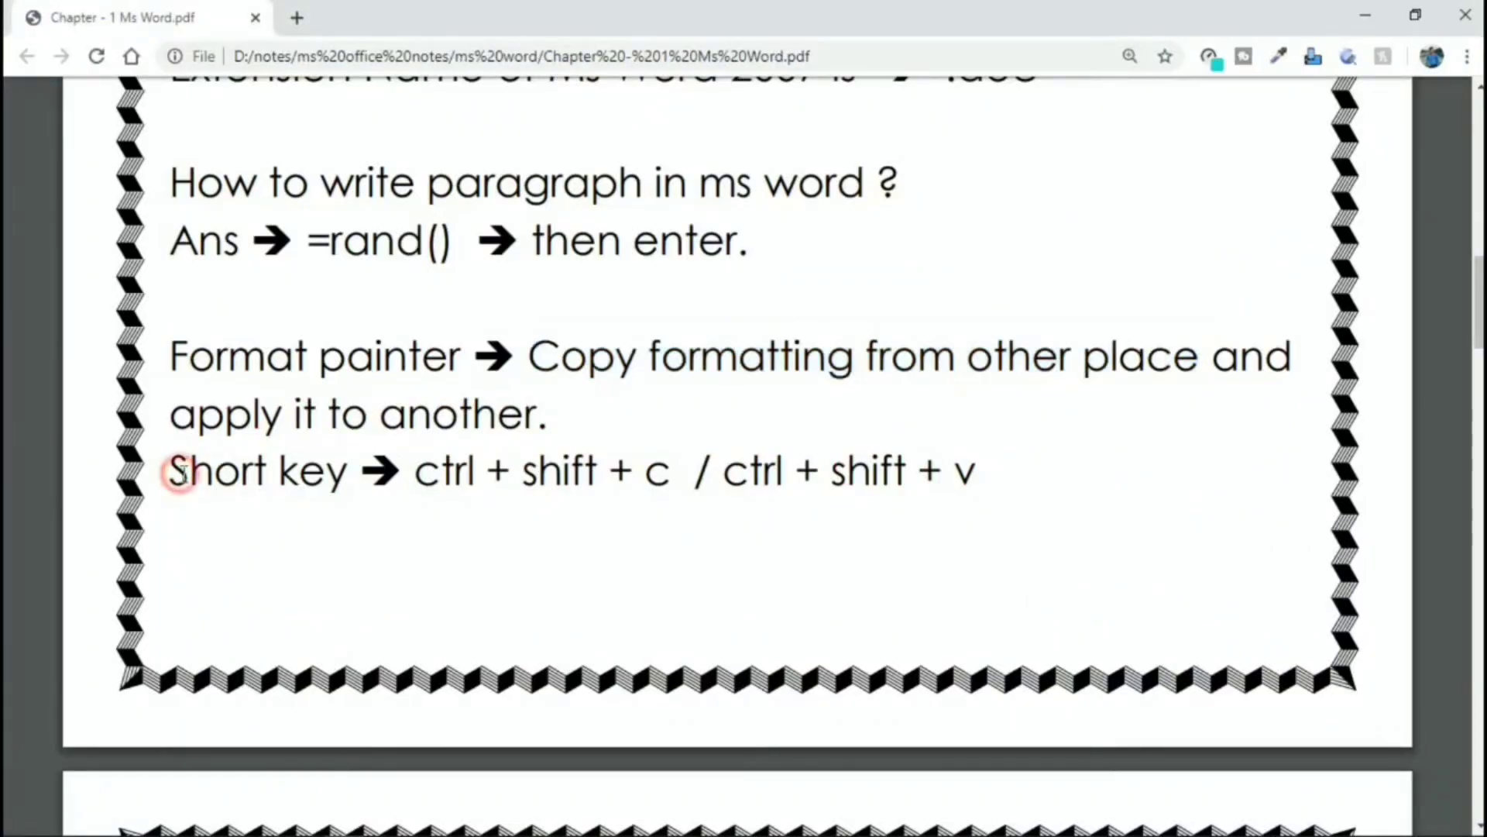
left_click_drag(178, 471, 987, 475)
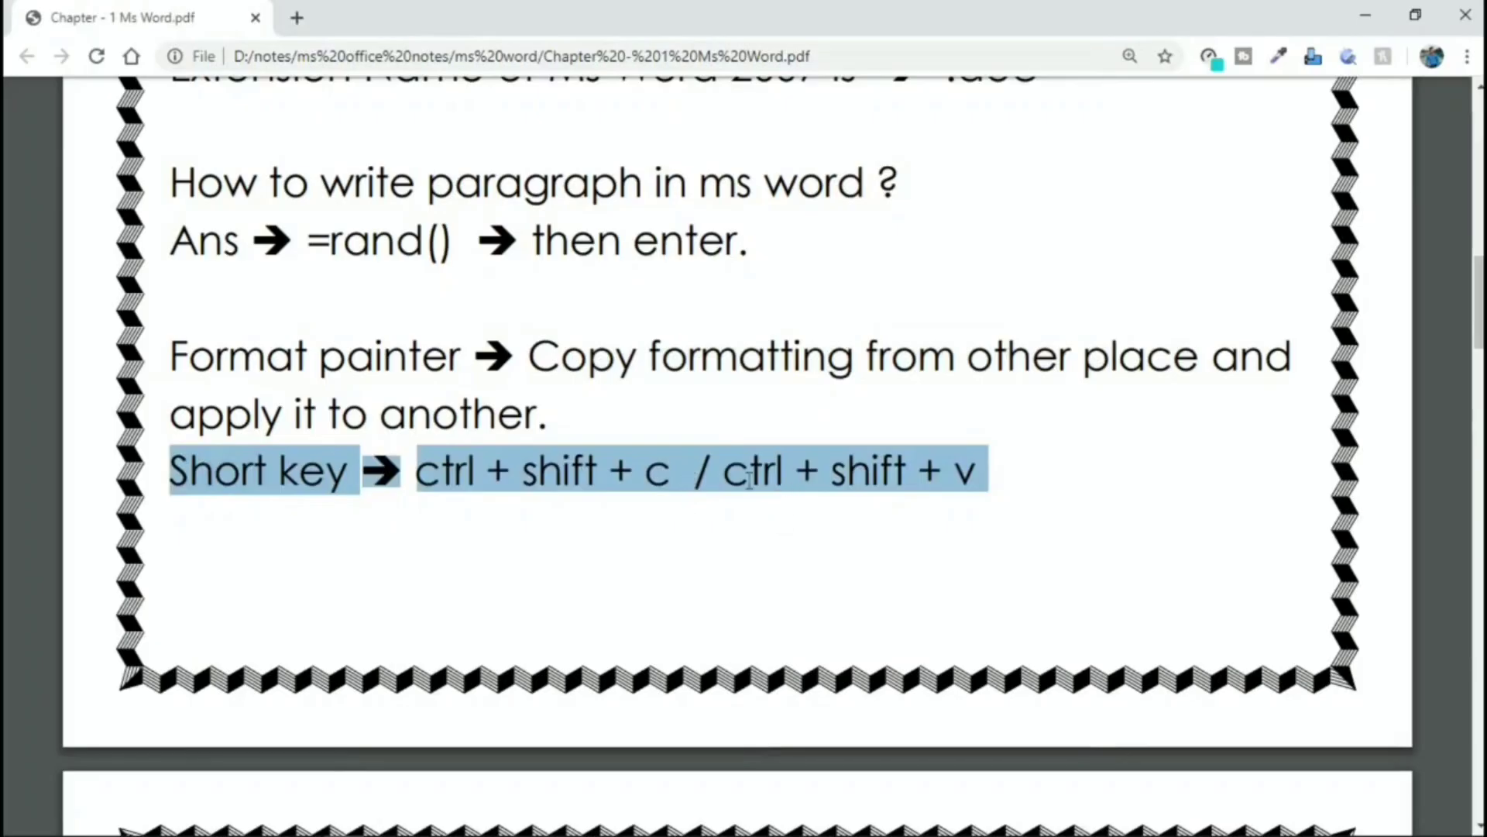
left_click(991, 471)
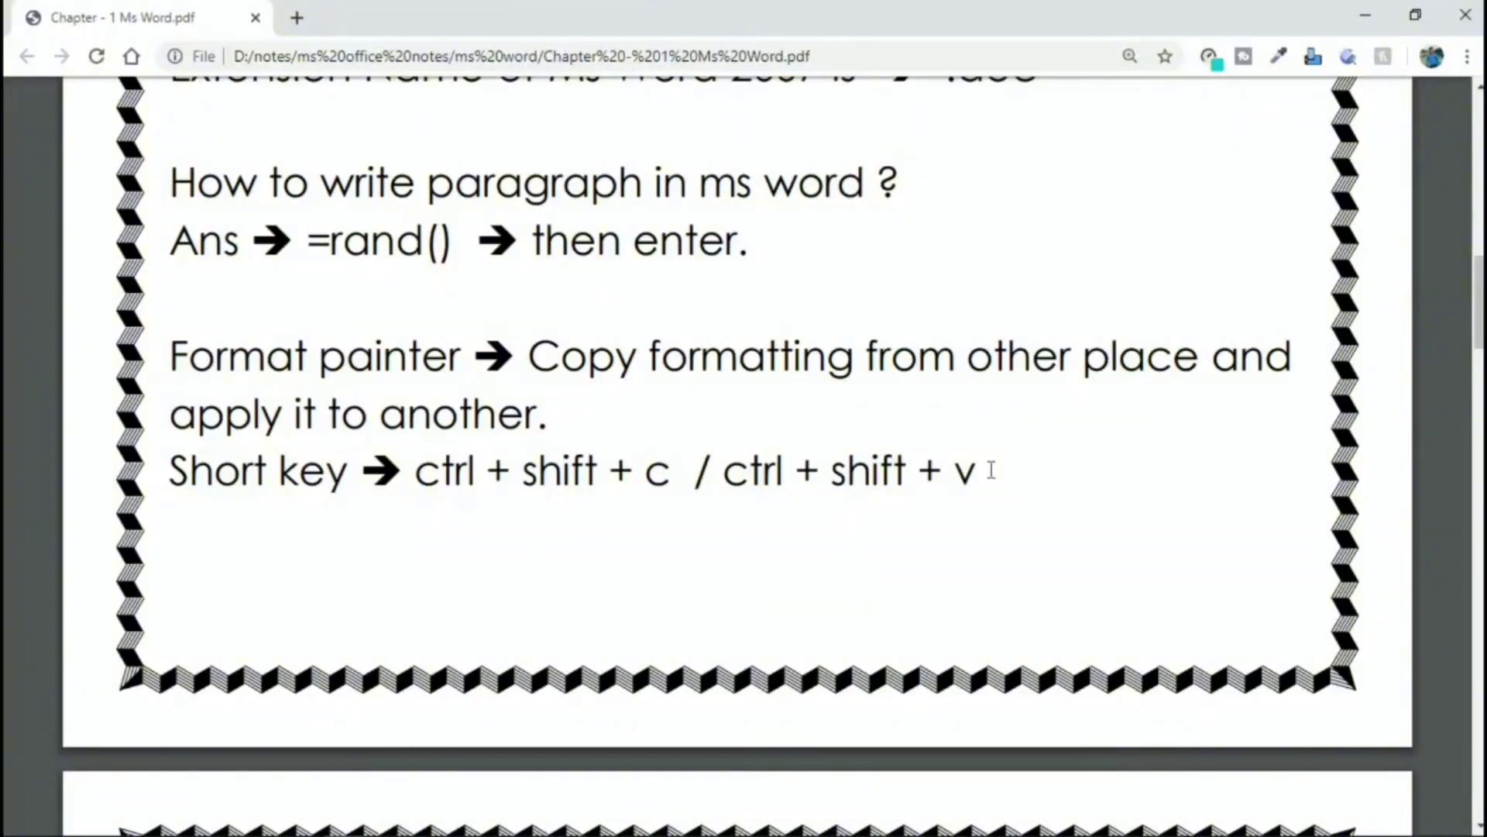
scroll(640, 498, "down", 6)
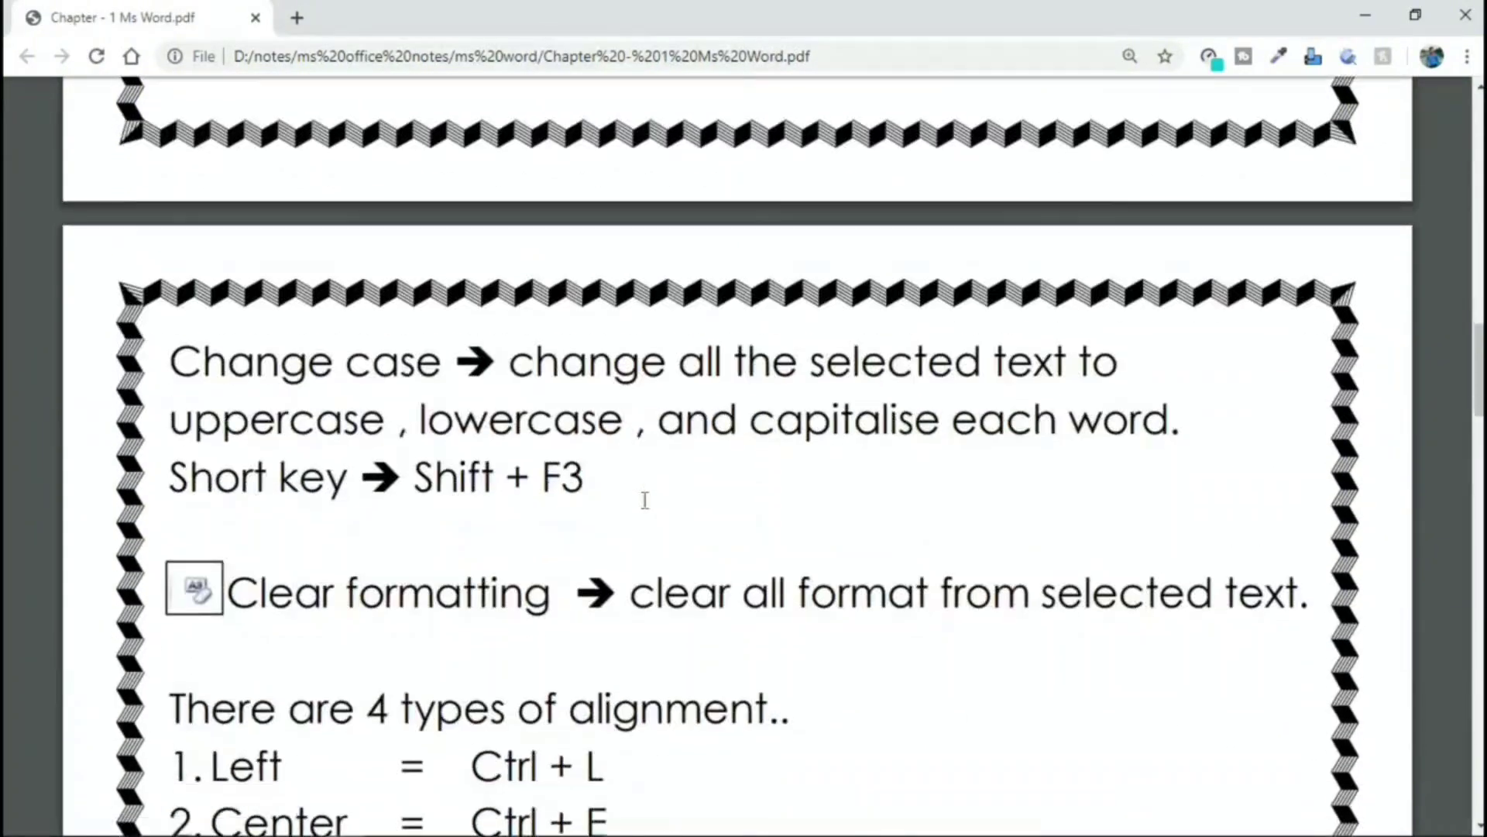
Switch back to Word and delete the two red paragraphs at the start of the document.
key("alt+Tab")
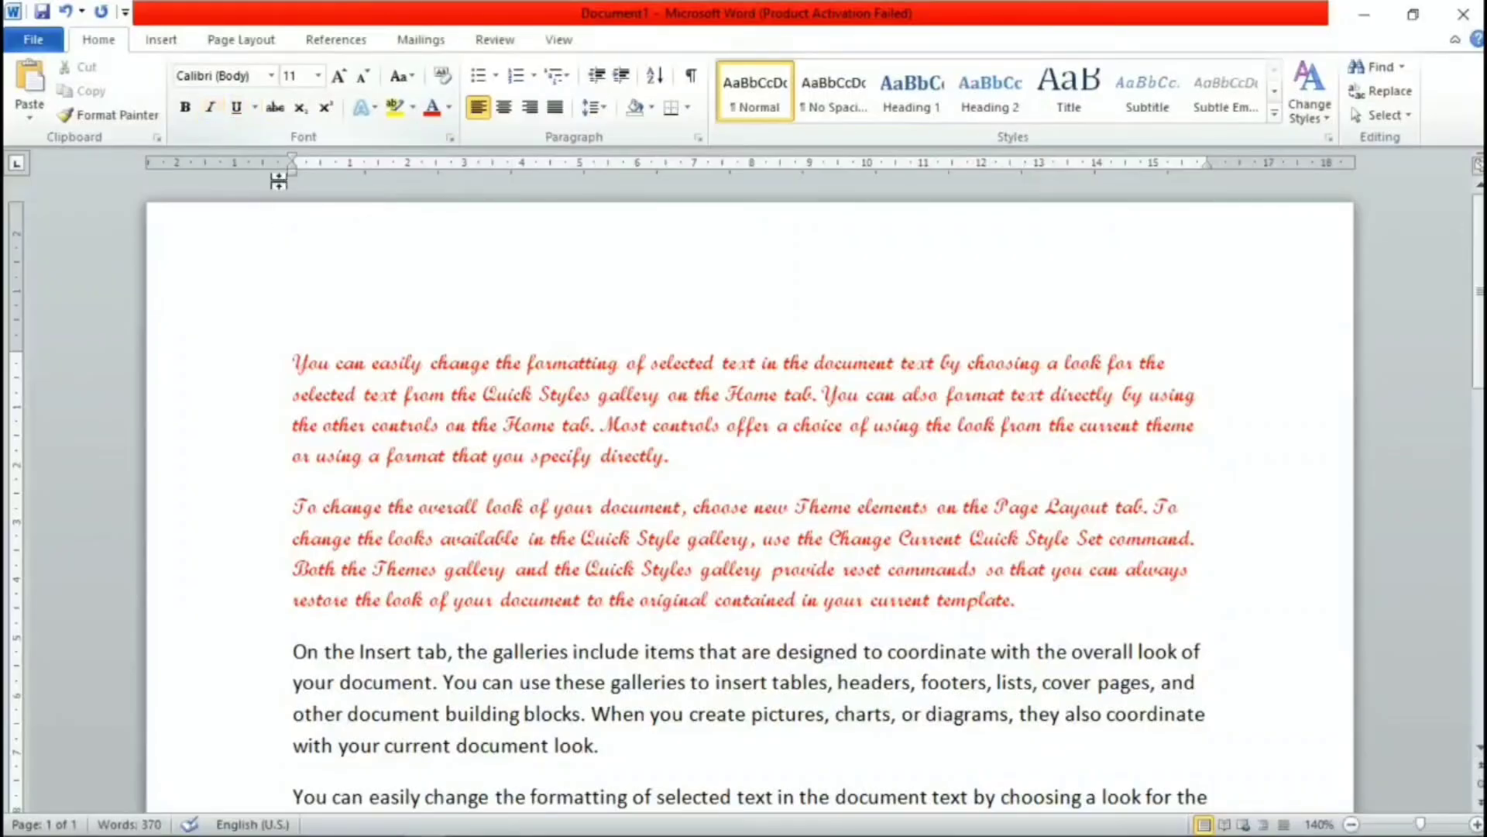
left_click_drag(1034, 601, 214, 359)
key("Delete")
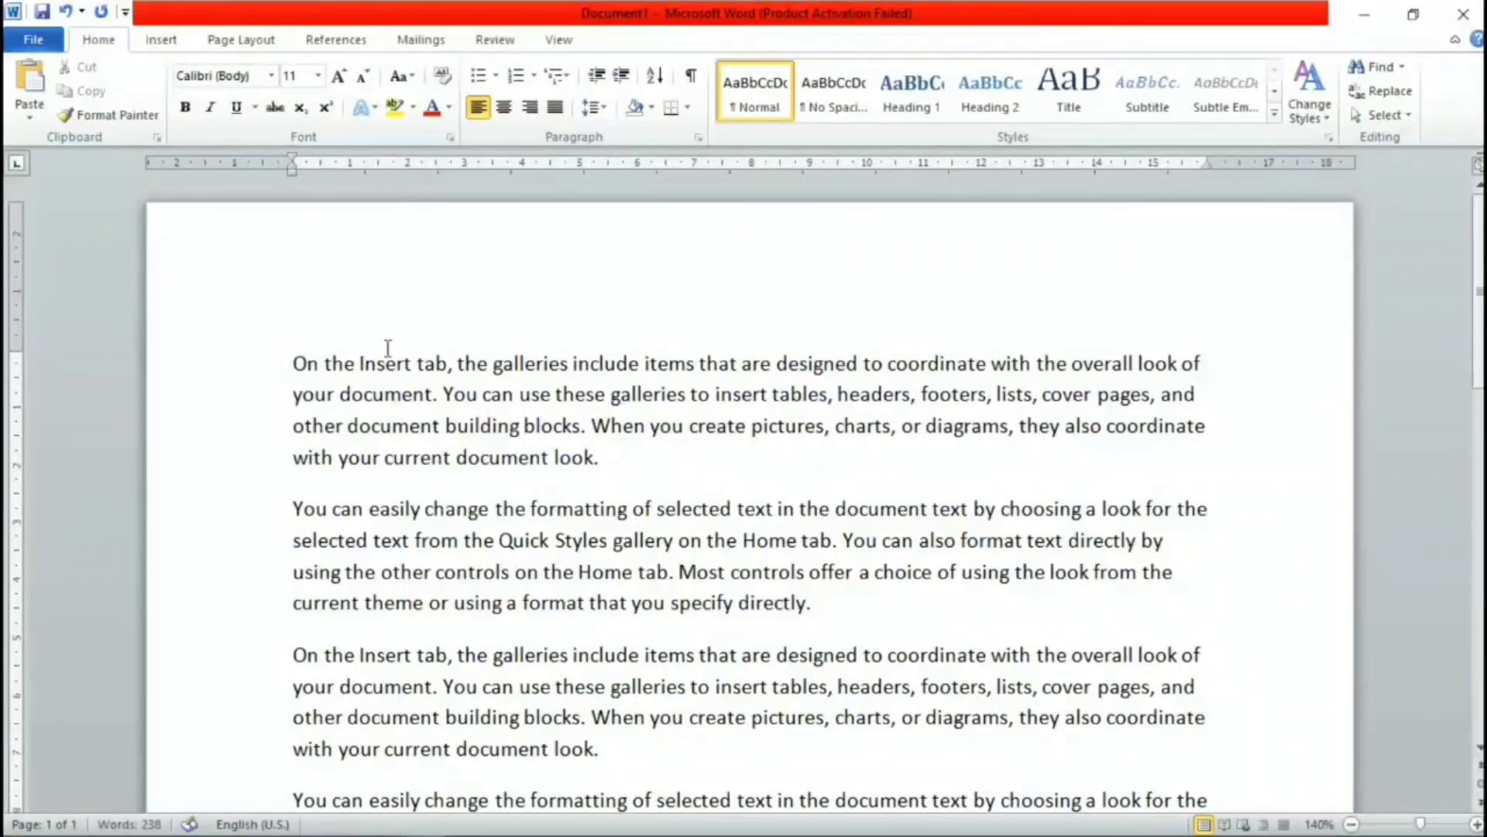
Make the first paragraph, beginning "On the Insert tab", bold and italic.
double_click(609, 462)
left_click_drag(609, 463, 266, 355)
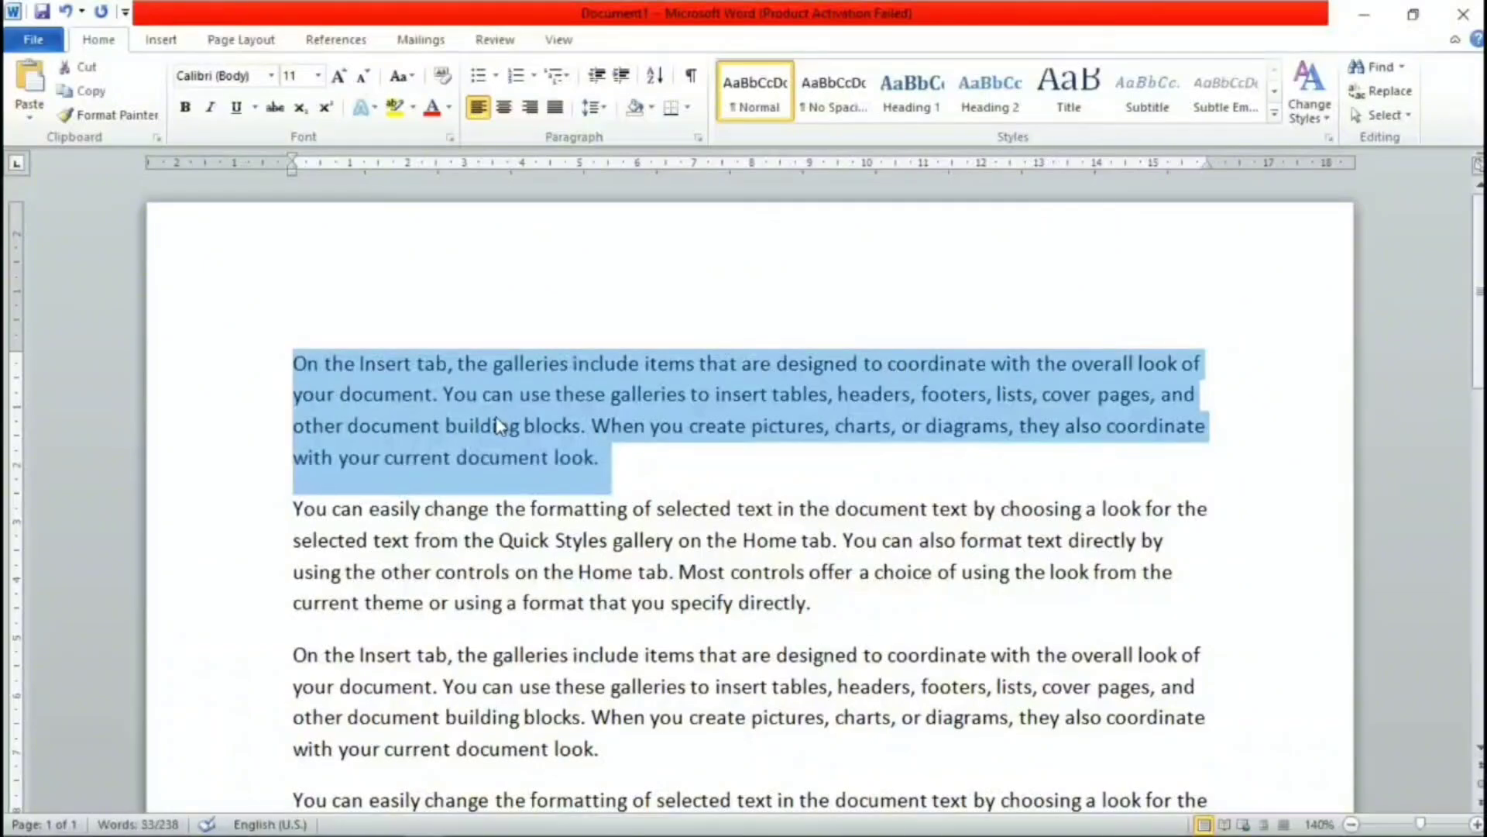
left_click(186, 108)
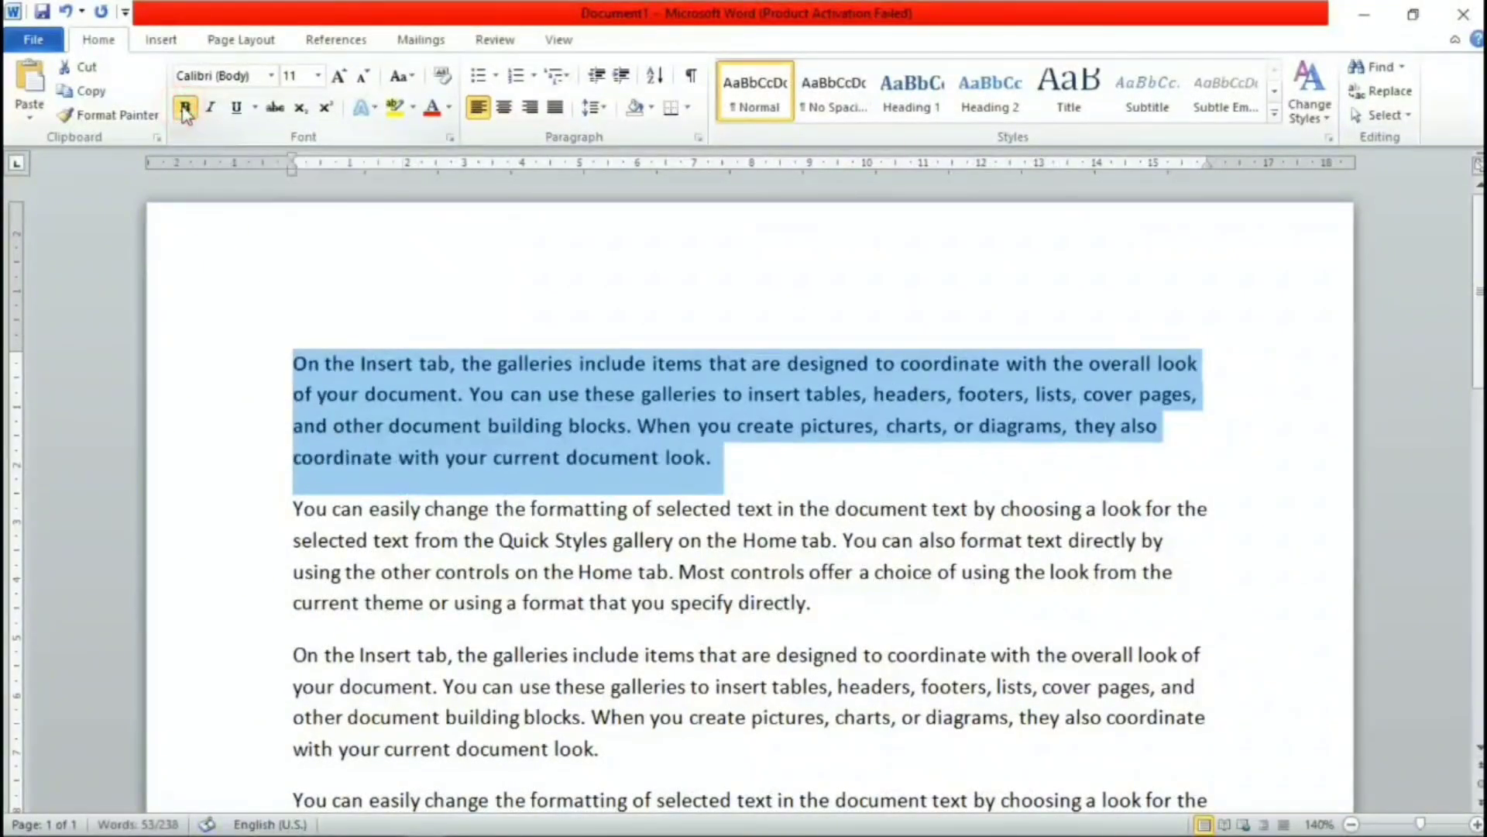
left_click(186, 108)
left_click(185, 108)
left_click(210, 113)
left_click(211, 113)
left_click(211, 114)
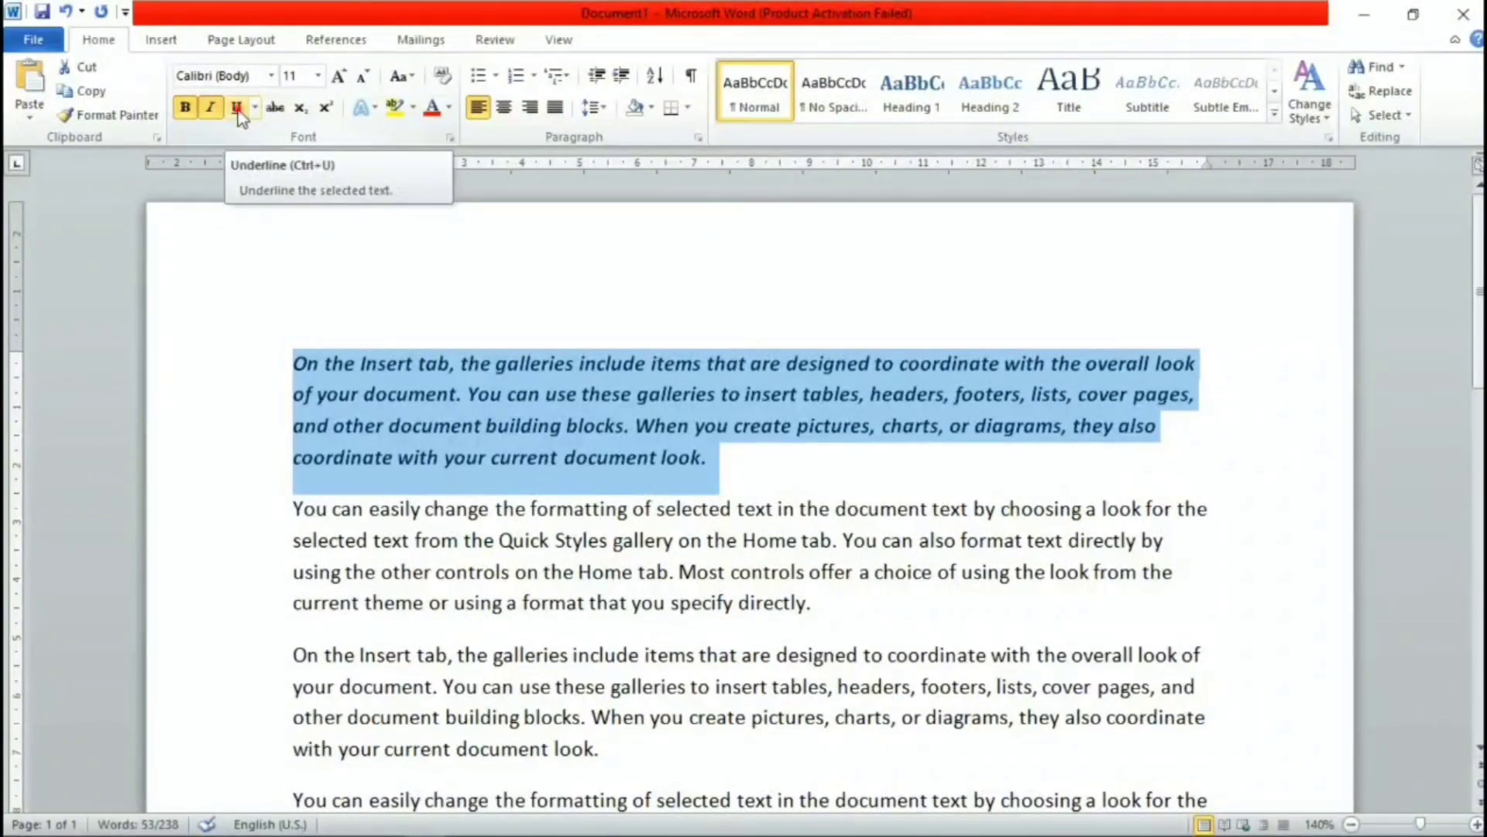
Underline the first paragraph and change the underline style to a wavy line.
left_click(238, 110)
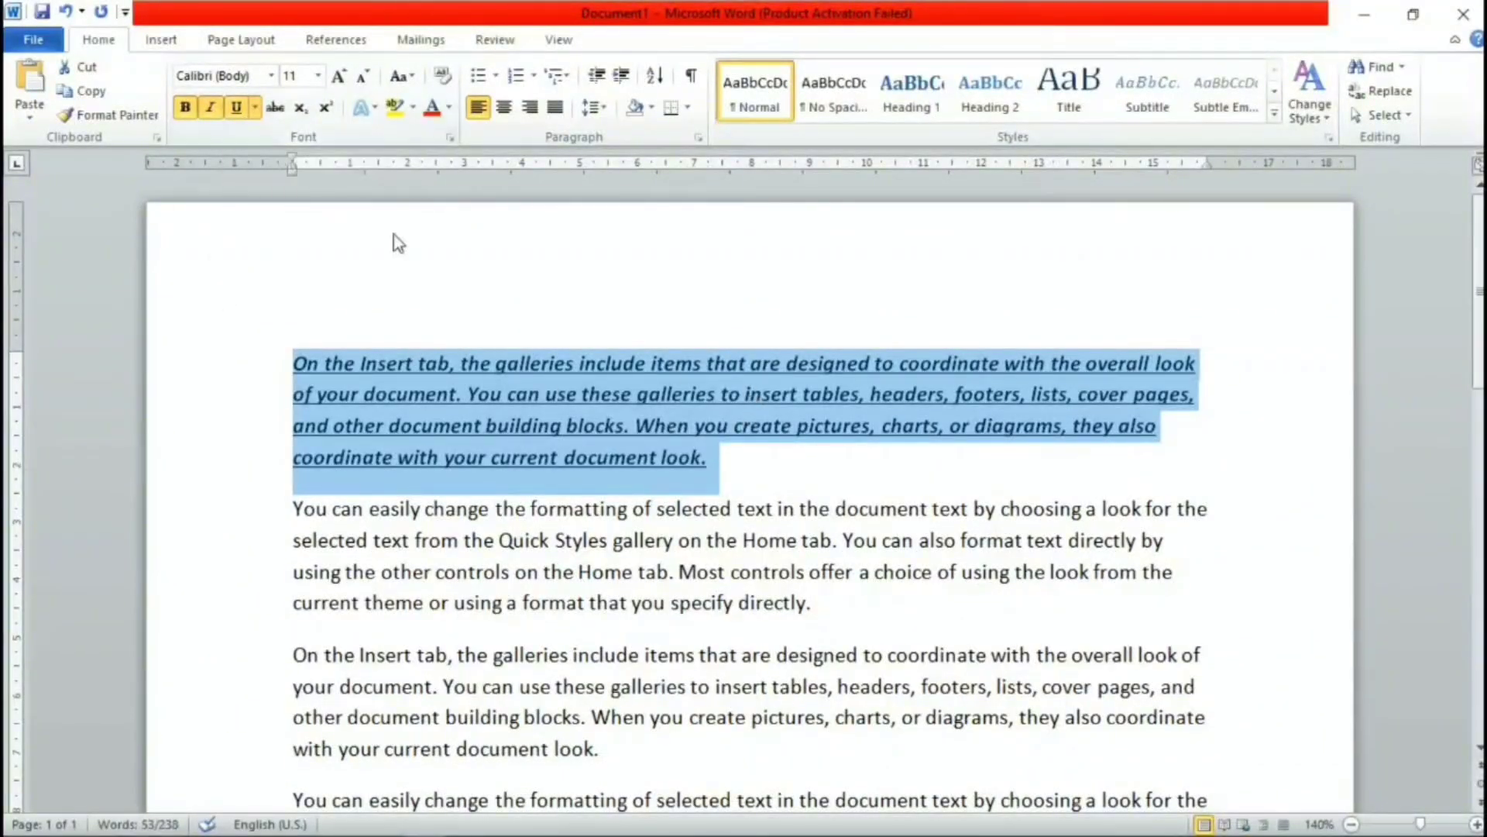
left_click(254, 108)
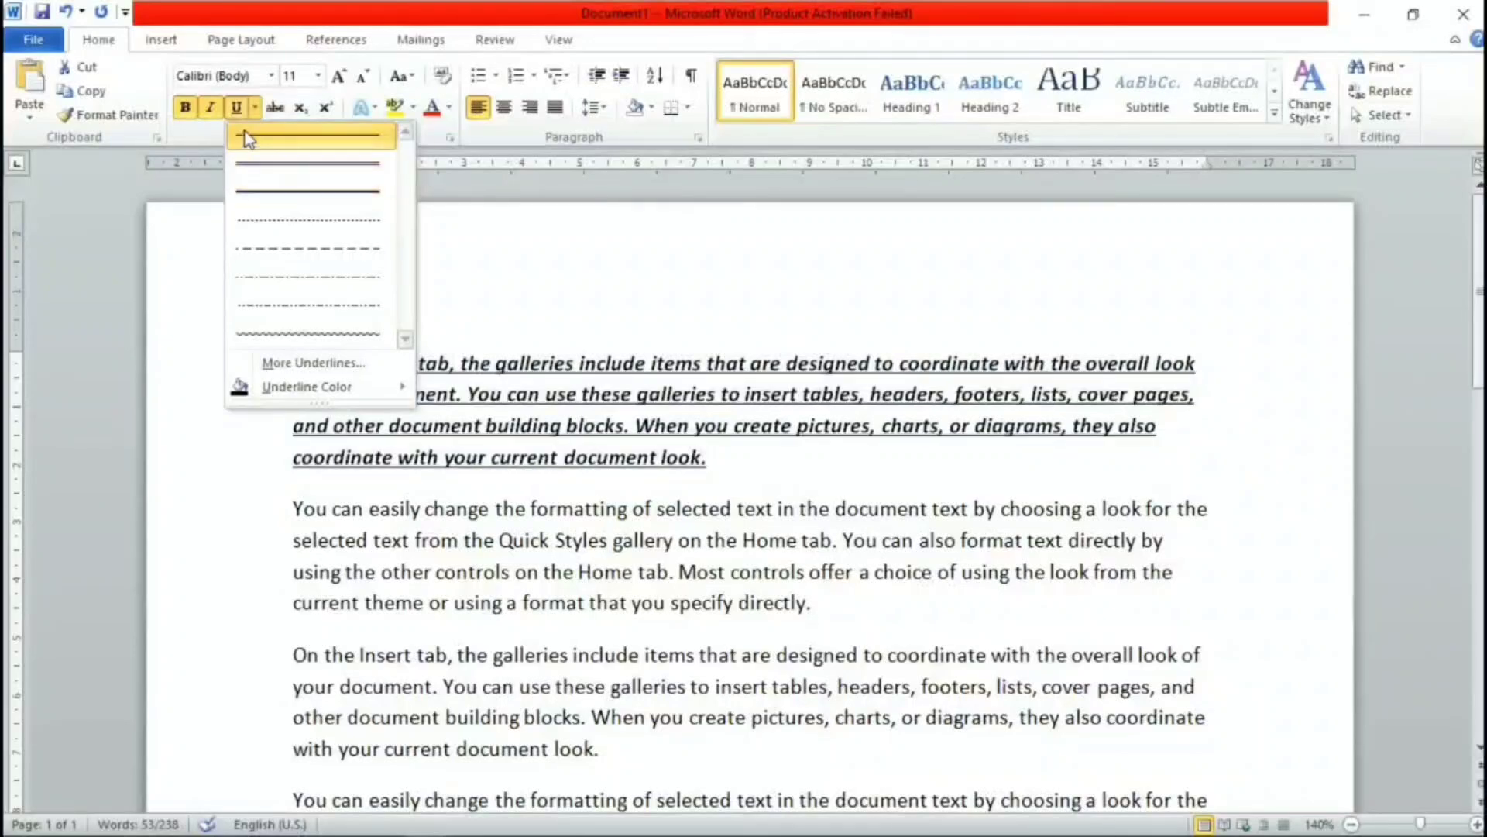
left_click(318, 335)
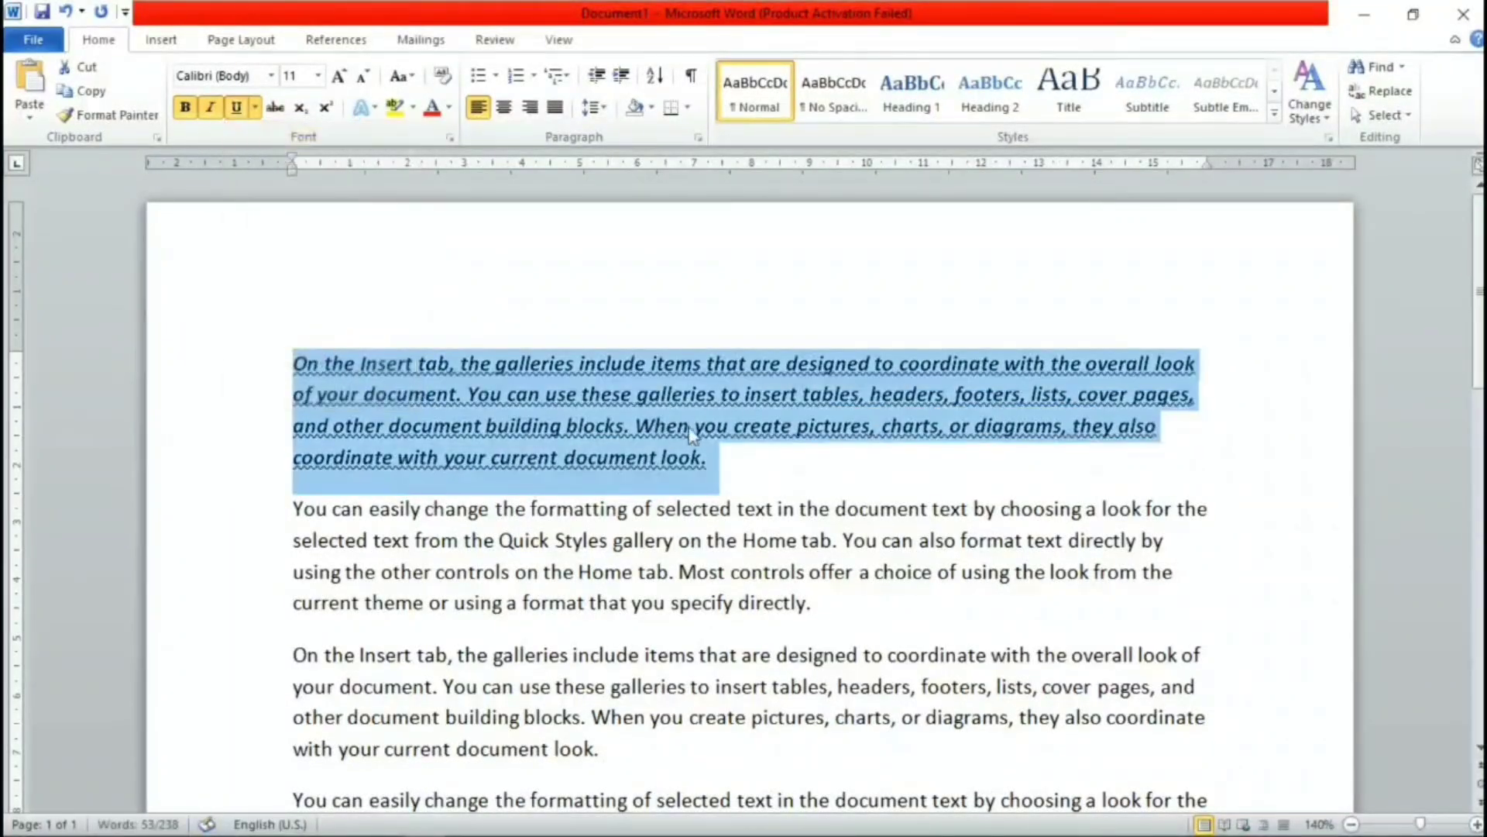
left_click(767, 458)
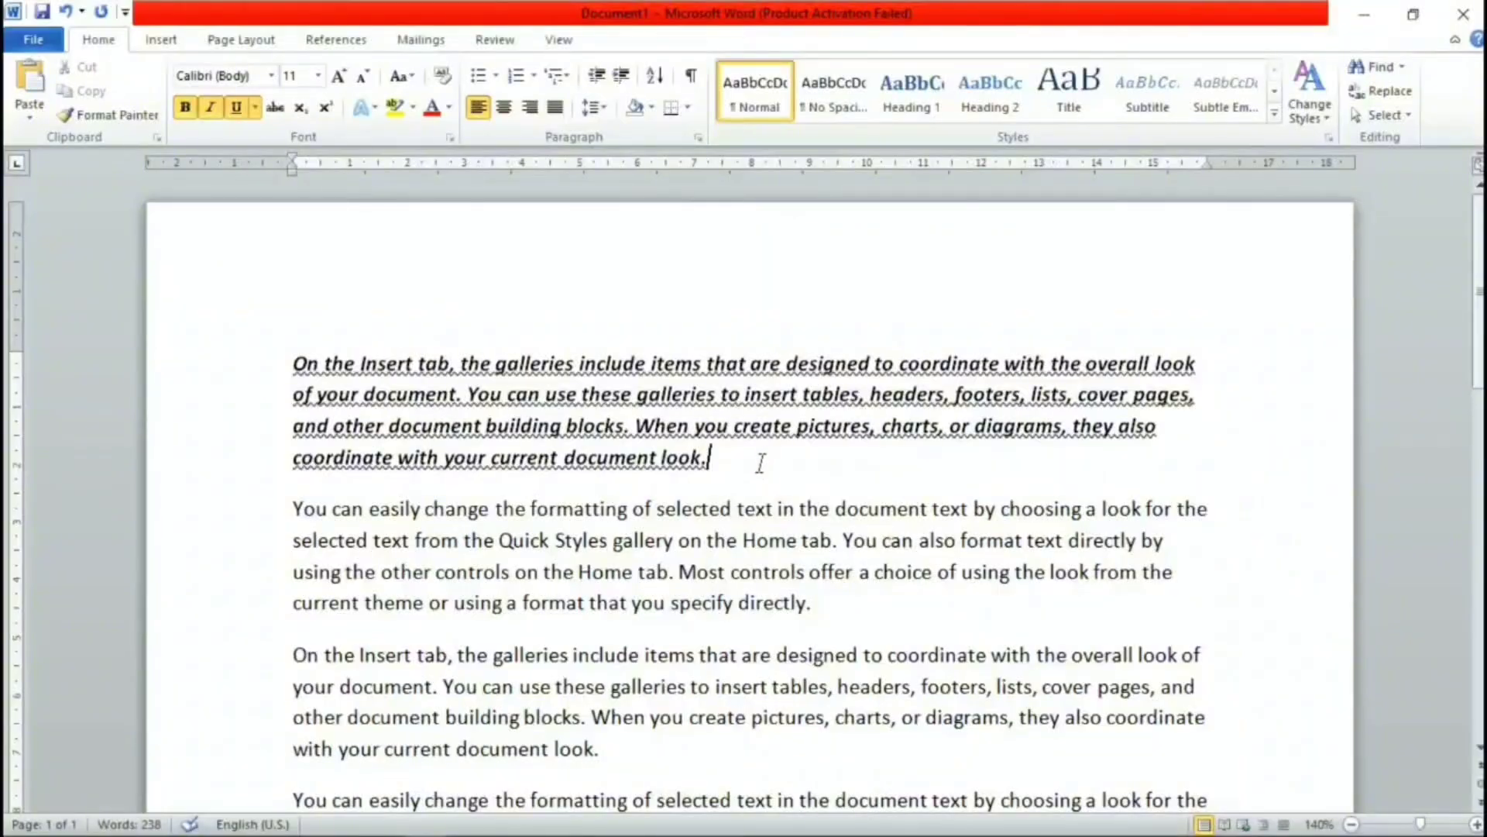
Remove the underline, italic and bold formatting from the whole first paragraph.
left_click_drag(790, 471, 182, 384)
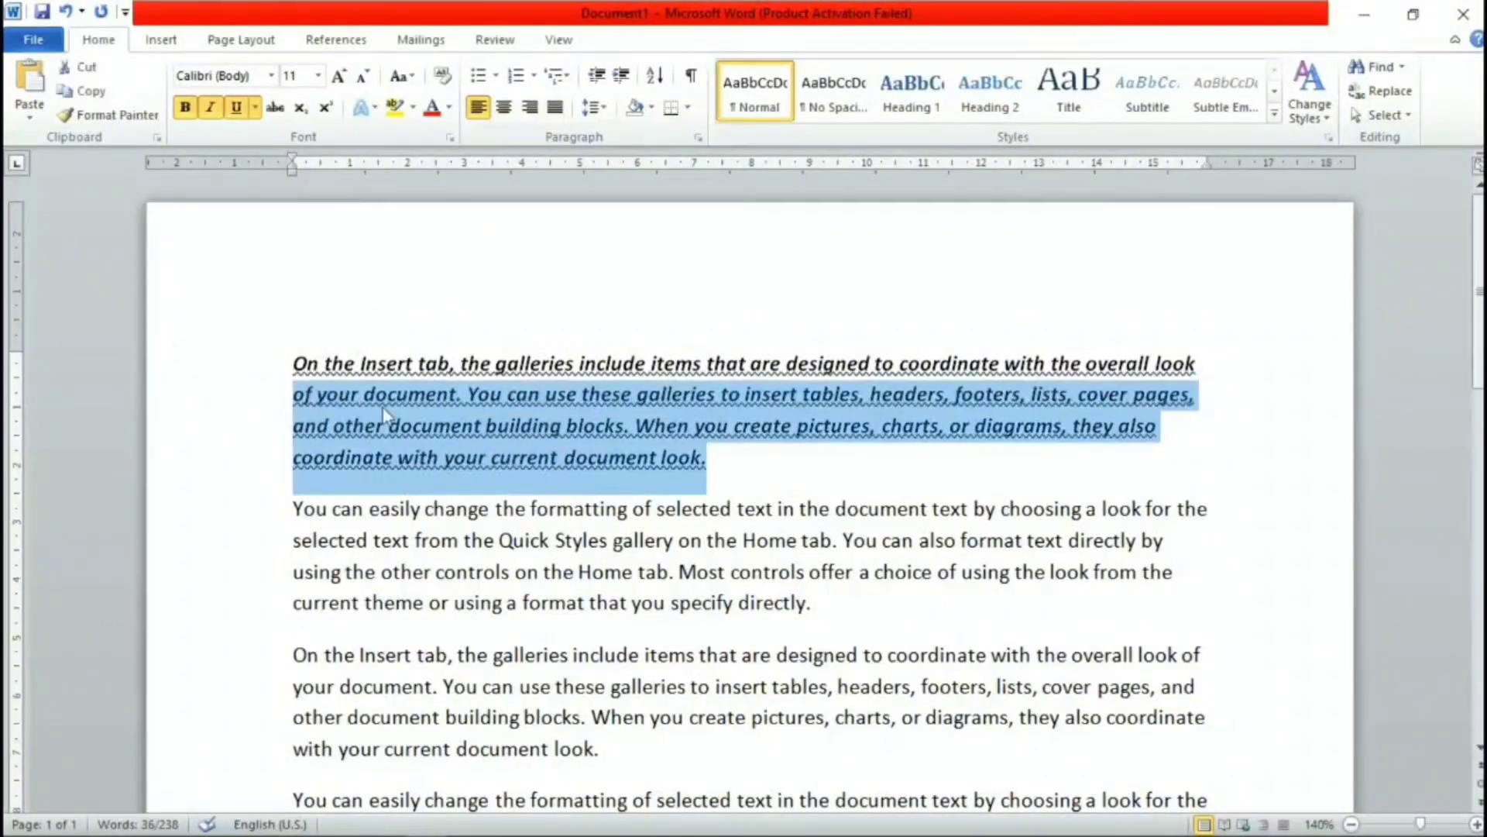
left_click_drag(769, 462, 213, 356)
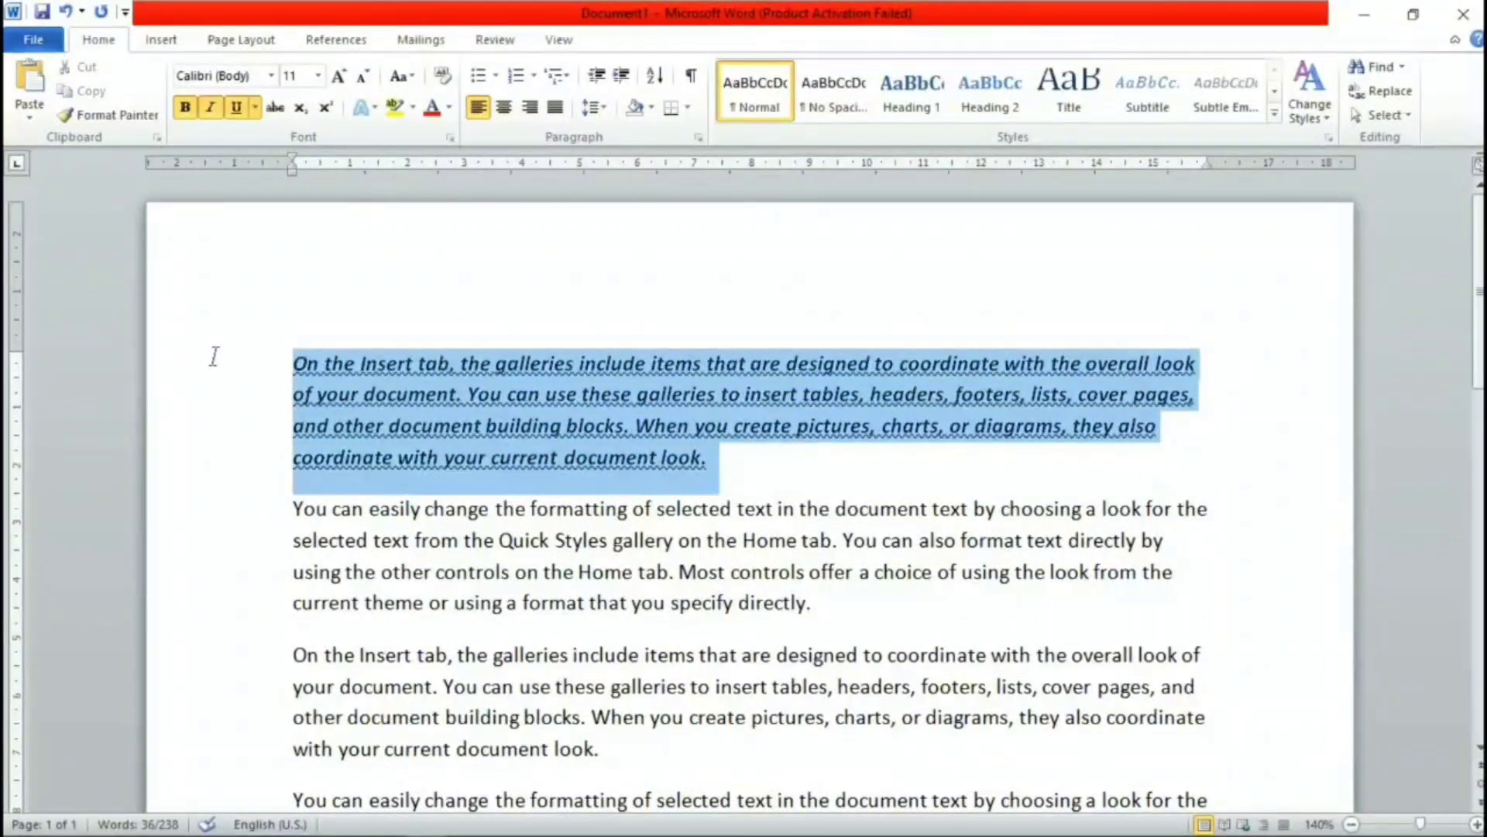
left_click(236, 106)
left_click(210, 107)
left_click(185, 107)
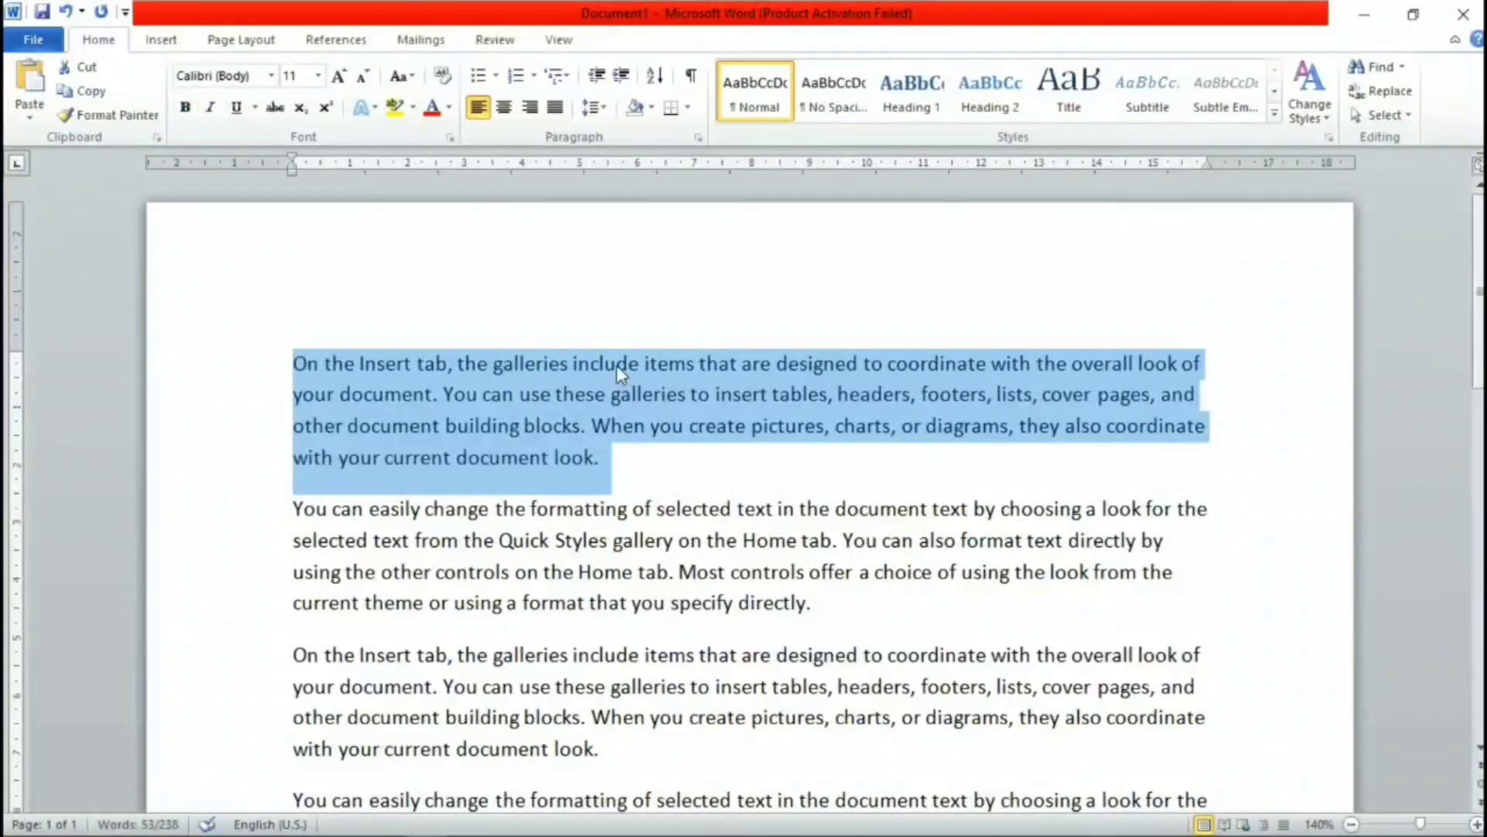
Set the first paragraph's font to Lithos Pro Regular and its font size to 14.
left_click(271, 76)
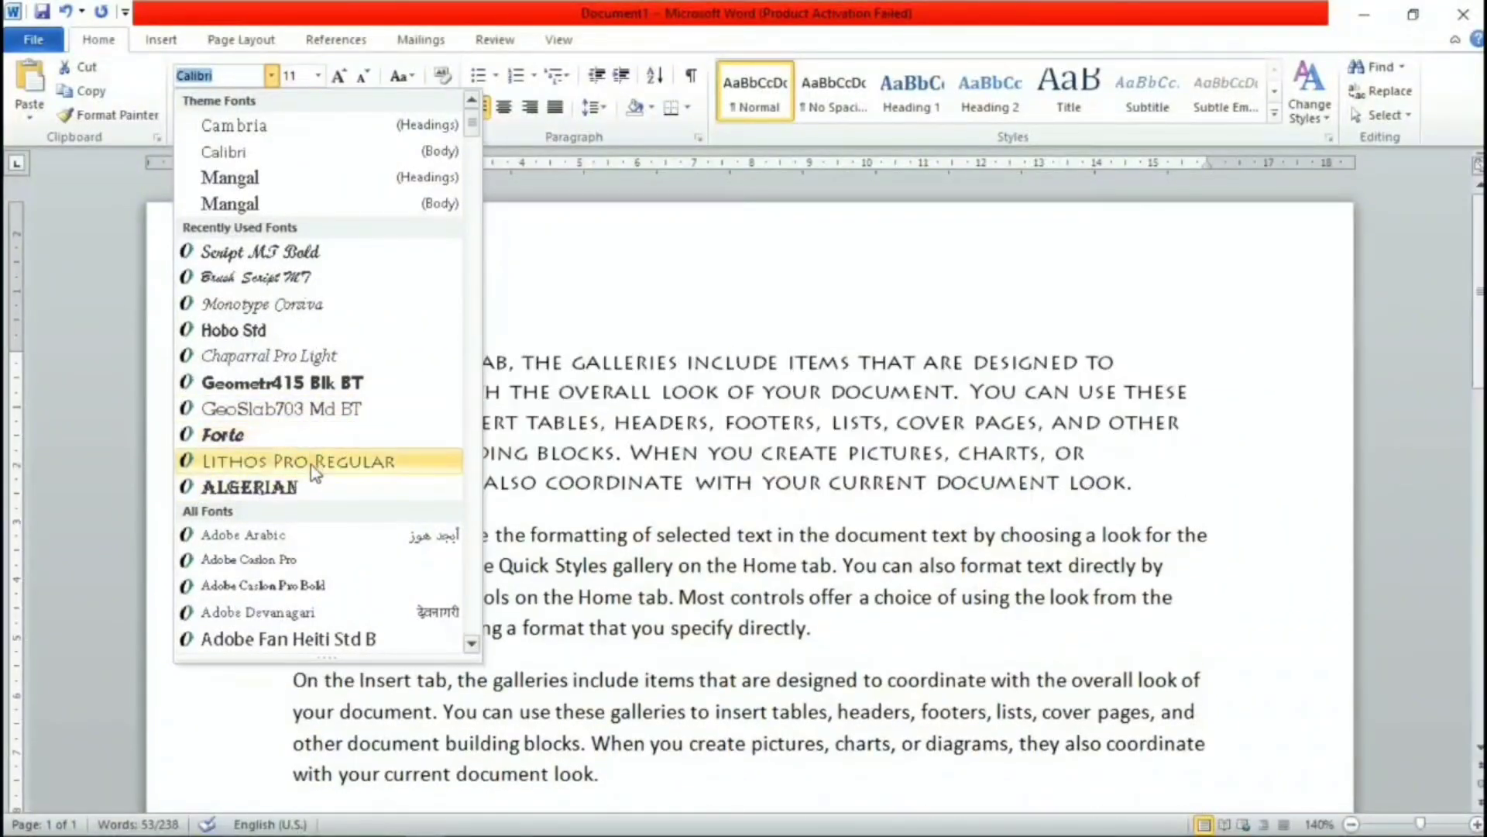
left_click(310, 463)
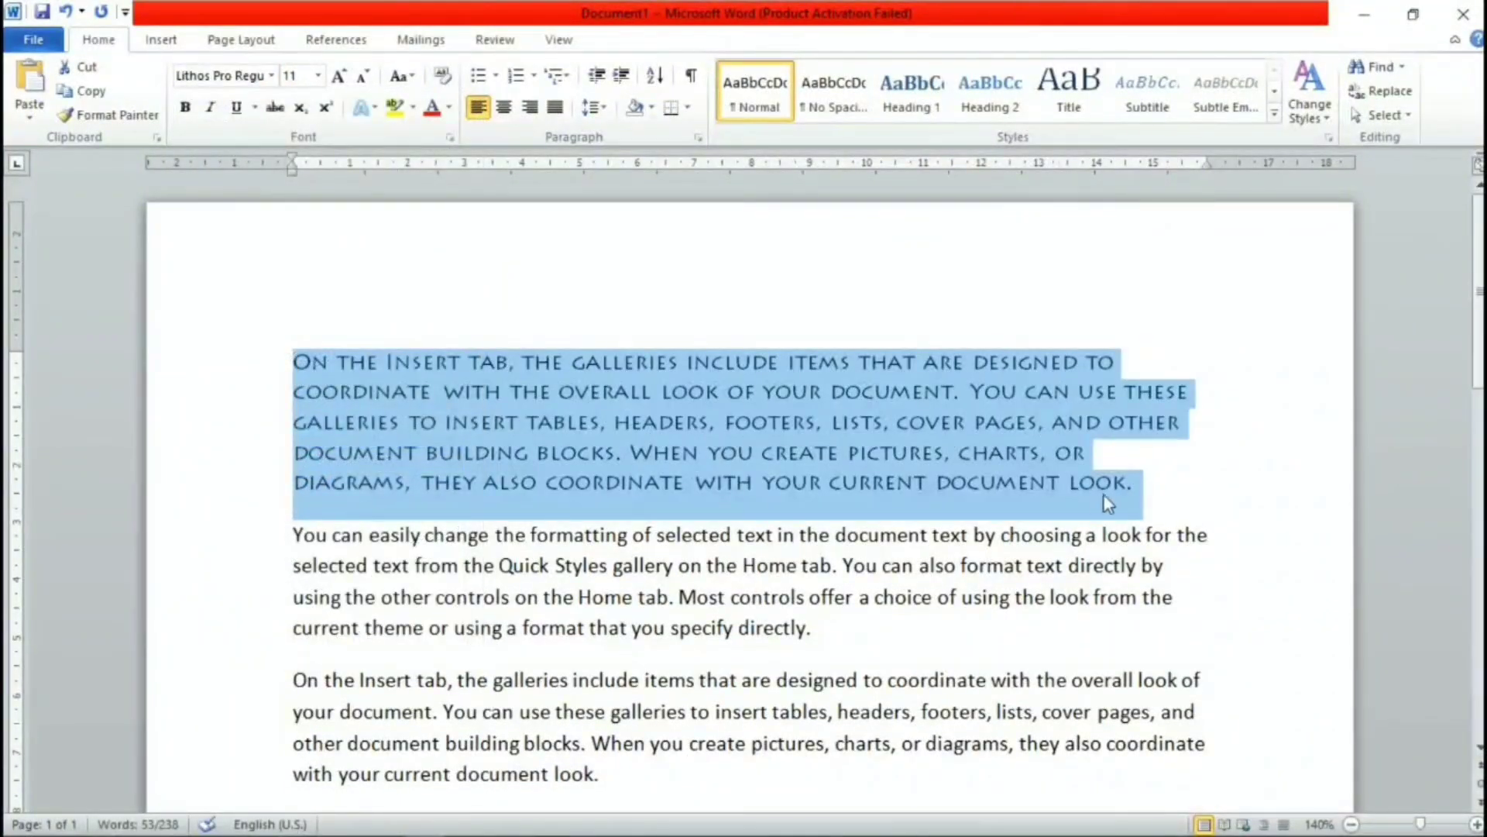
left_click(1146, 488)
left_click_drag(1184, 484, 293, 358)
left_click(318, 76)
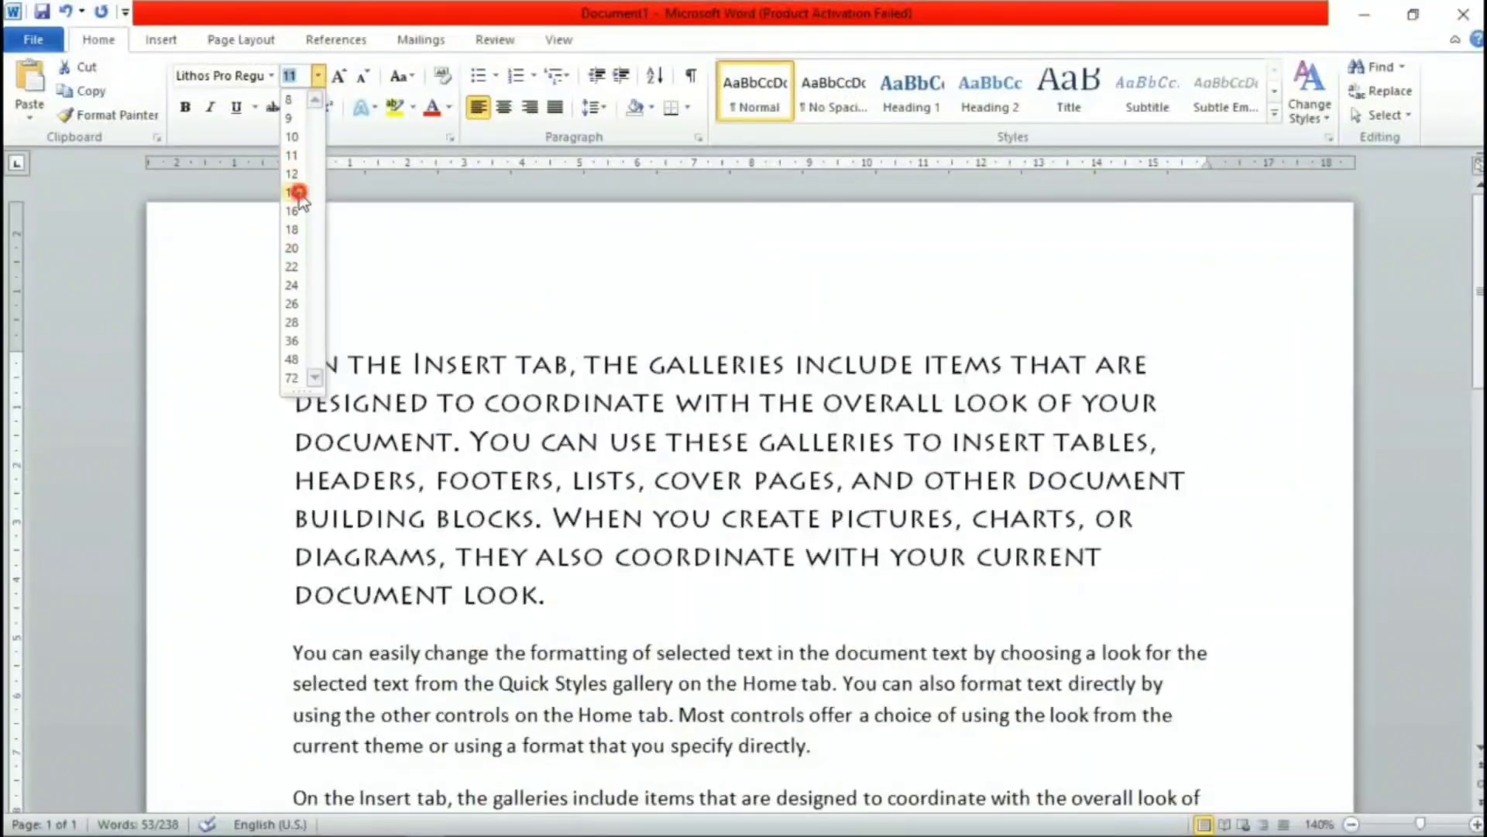
left_click(295, 192)
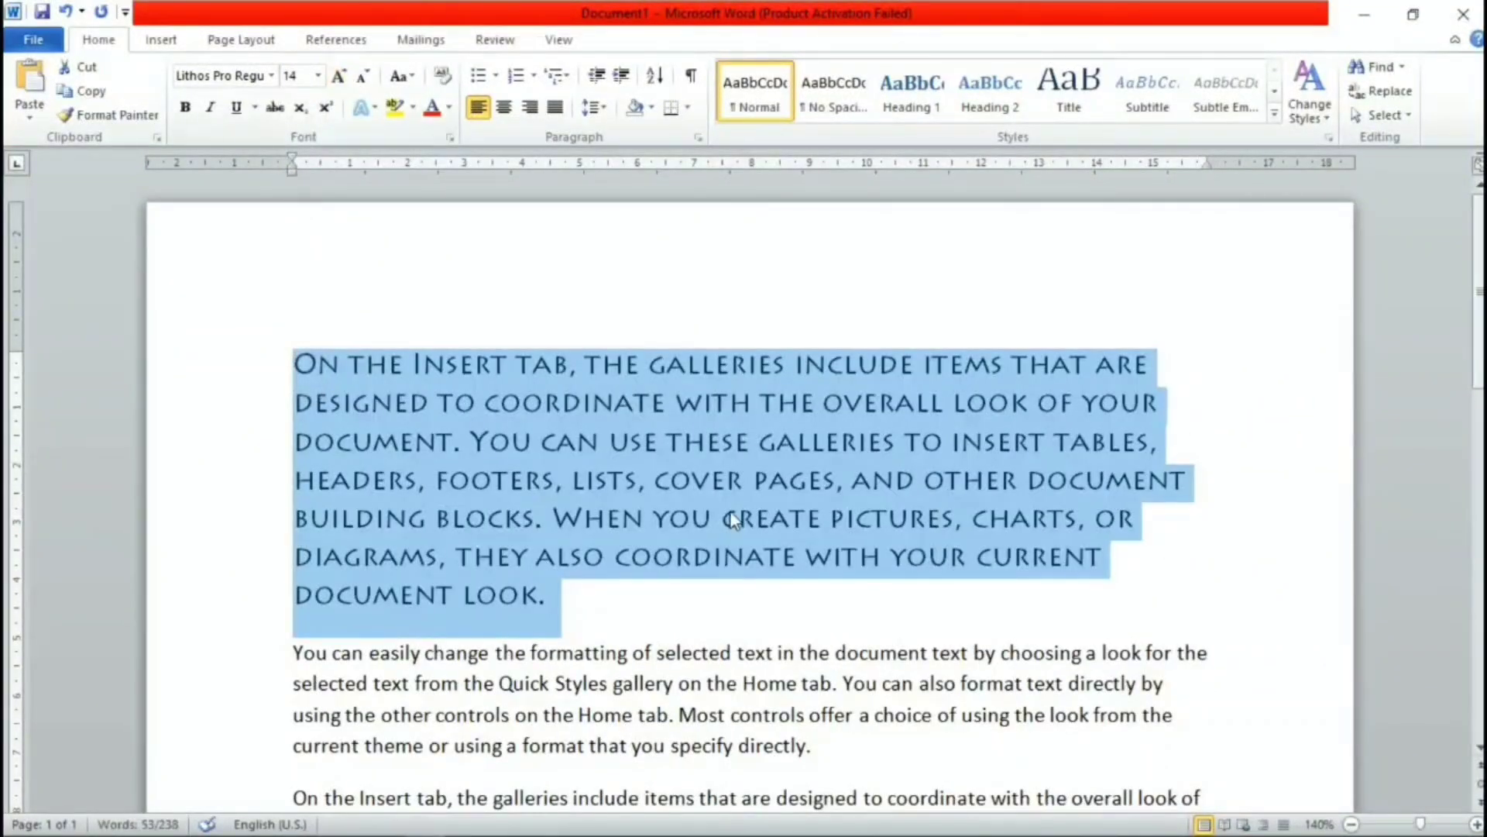
Shrink the first paragraph's font size stepwise to 10 and enlarge it back to 14.
key("ctrl+shift+less")
key("ctrl+shift+less")
key("ctrl+shift+less")
key("ctrl+shift+less")
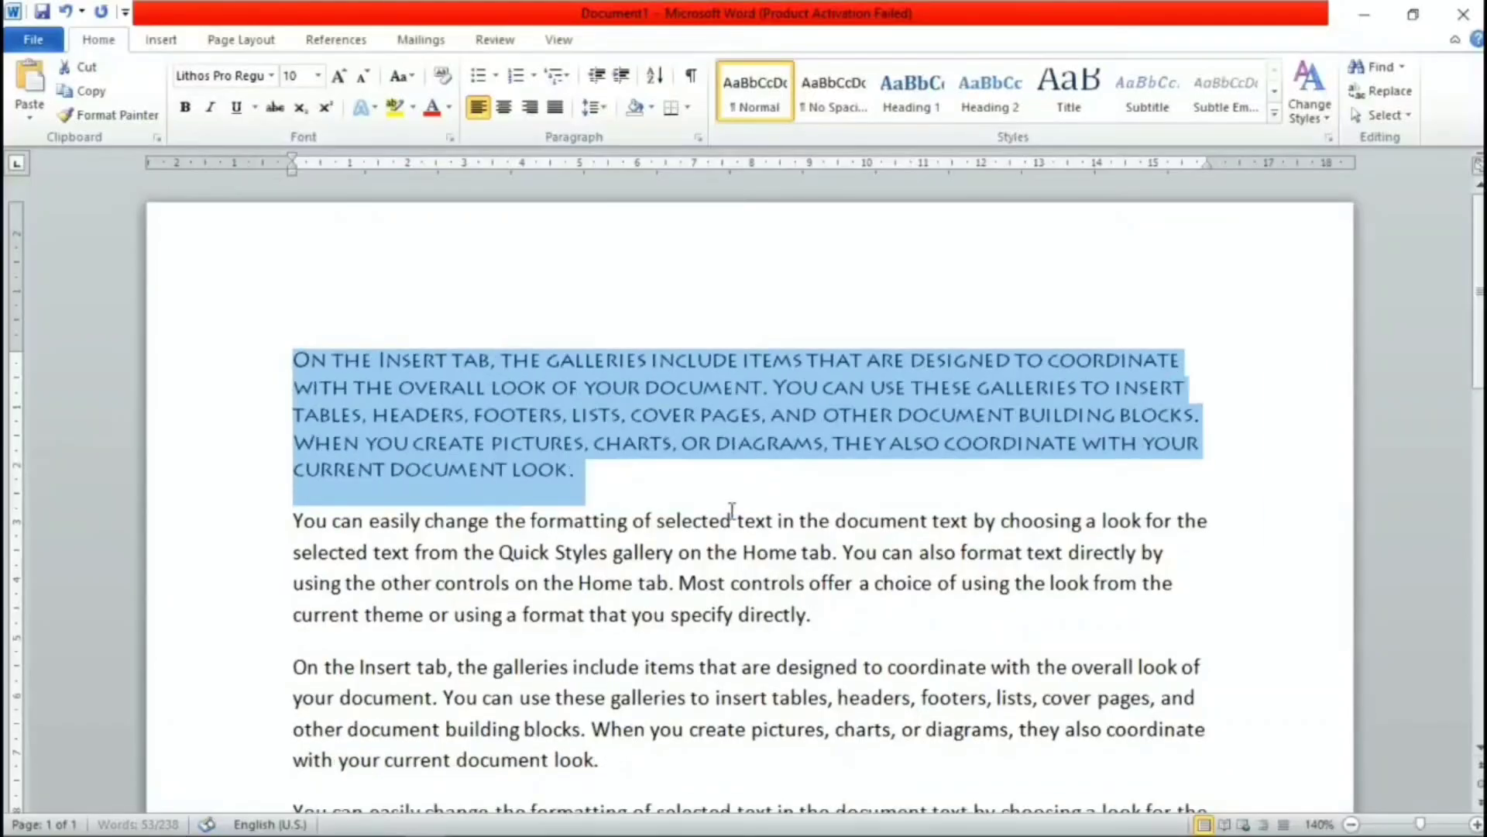
key("ctrl+shift+greater")
key("ctrl+shift+greater")
key("ctrl+shift+greater")
key("ctrl+shift+greater")
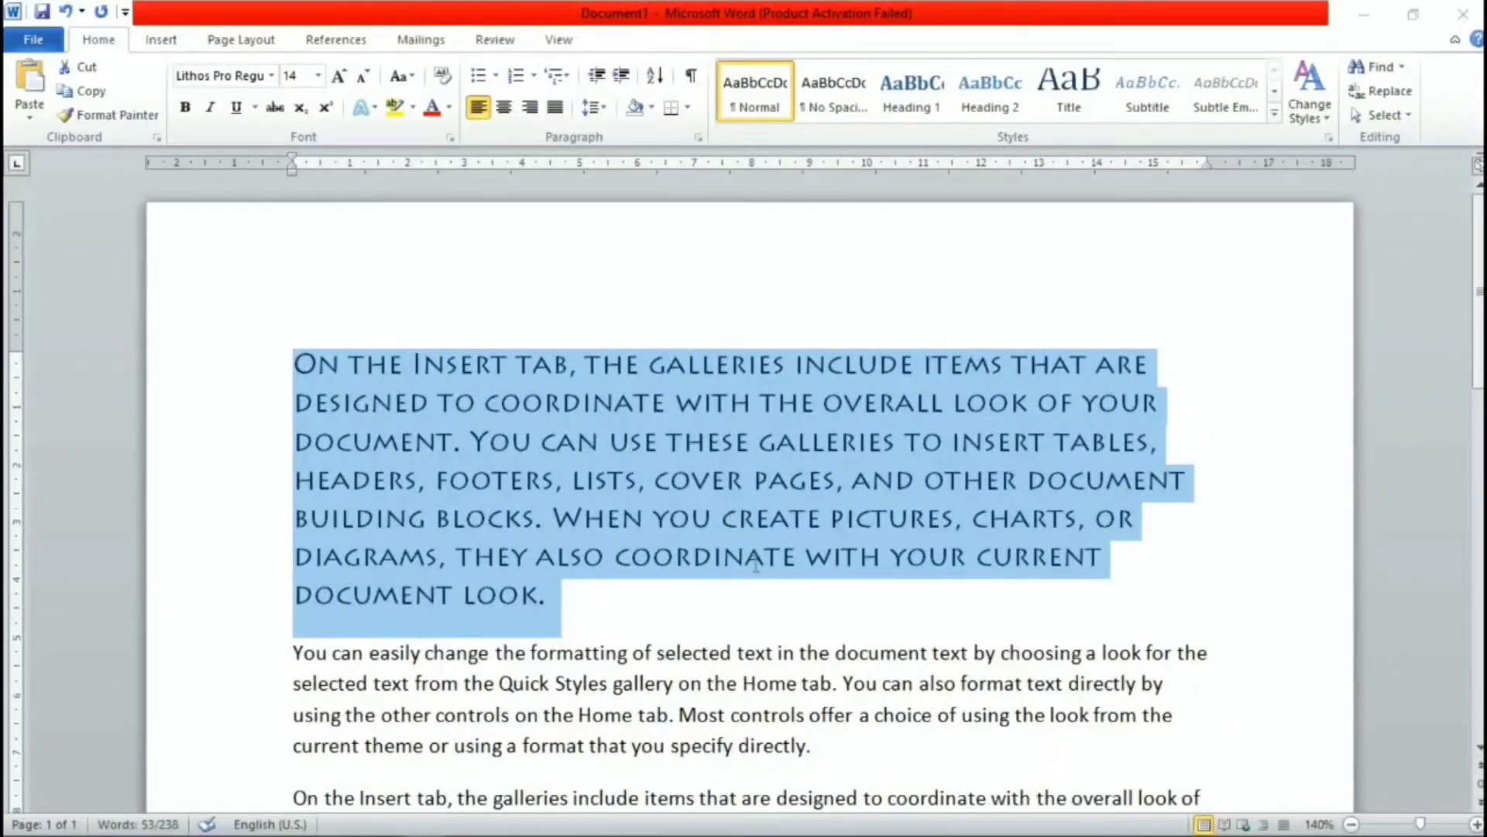
Check the "Short key" list of font formatting shortcuts in the PDF notes in Chrome and return to Word.
key("alt+Tab")
scroll(723, 541, "down", 10)
scroll(585, 618, "down", 15)
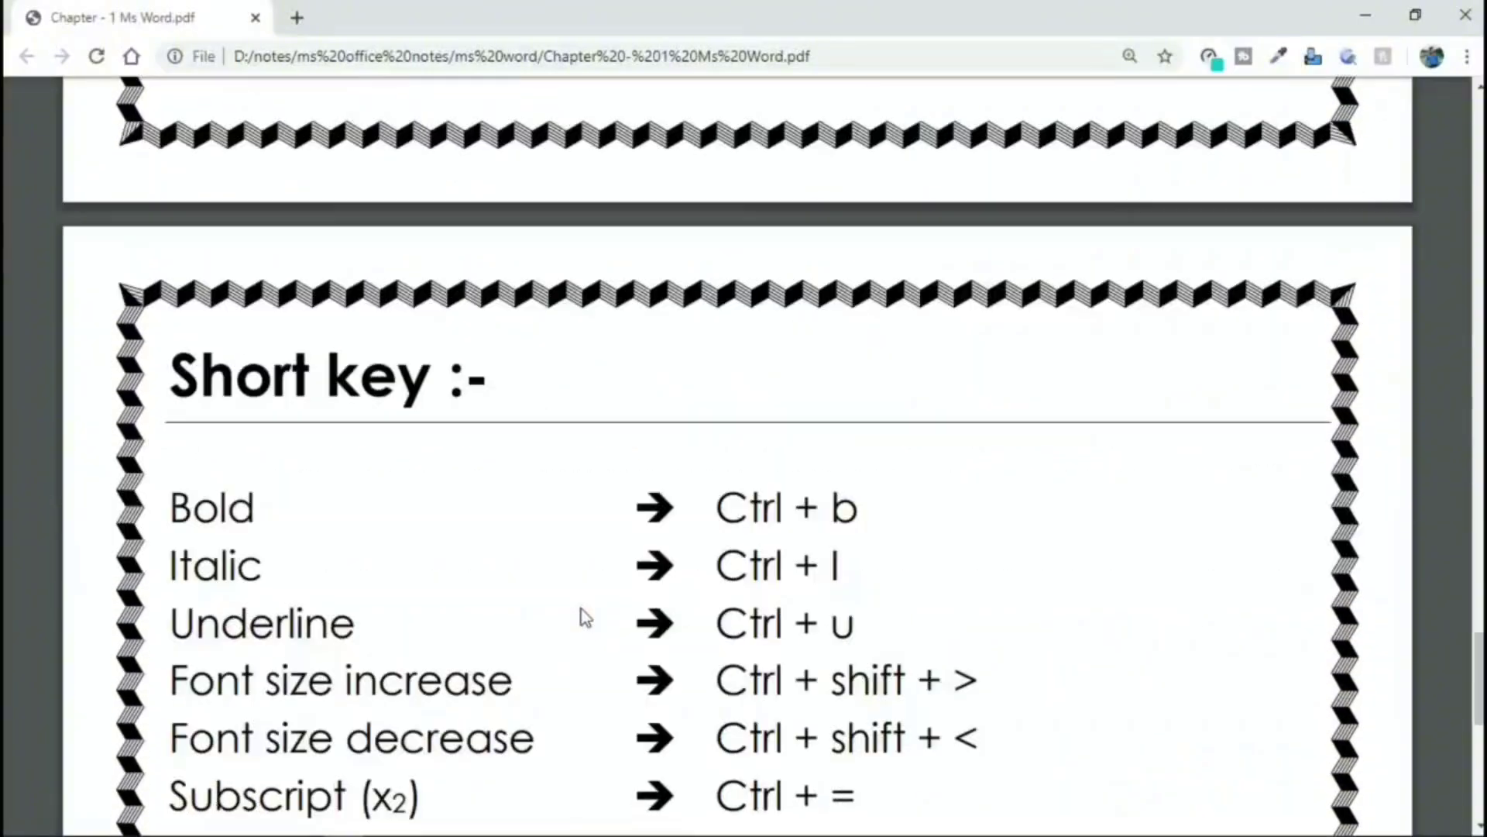
scroll(581, 614, "up", 6)
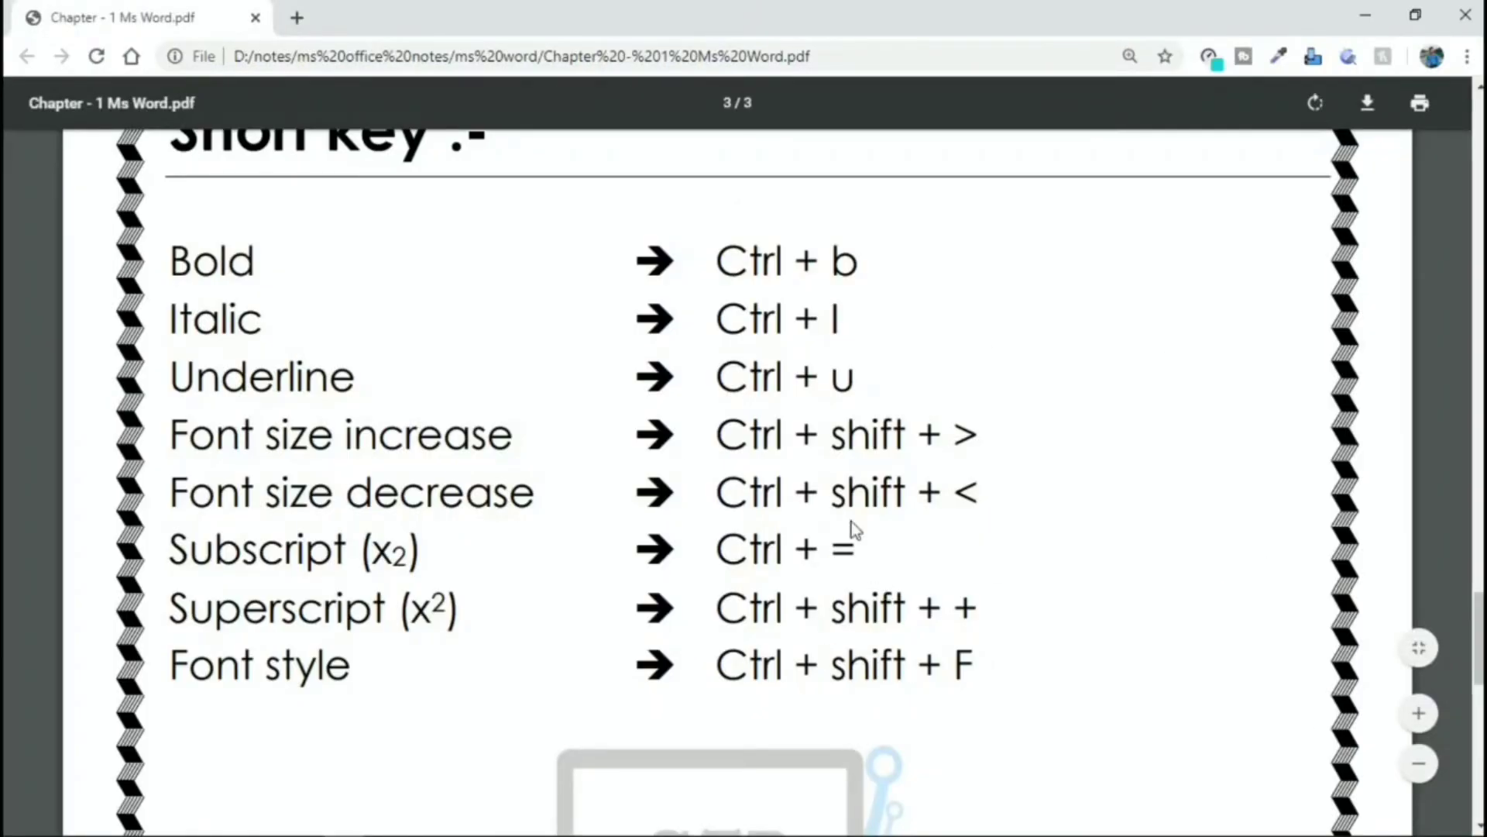
key("alt+Tab")
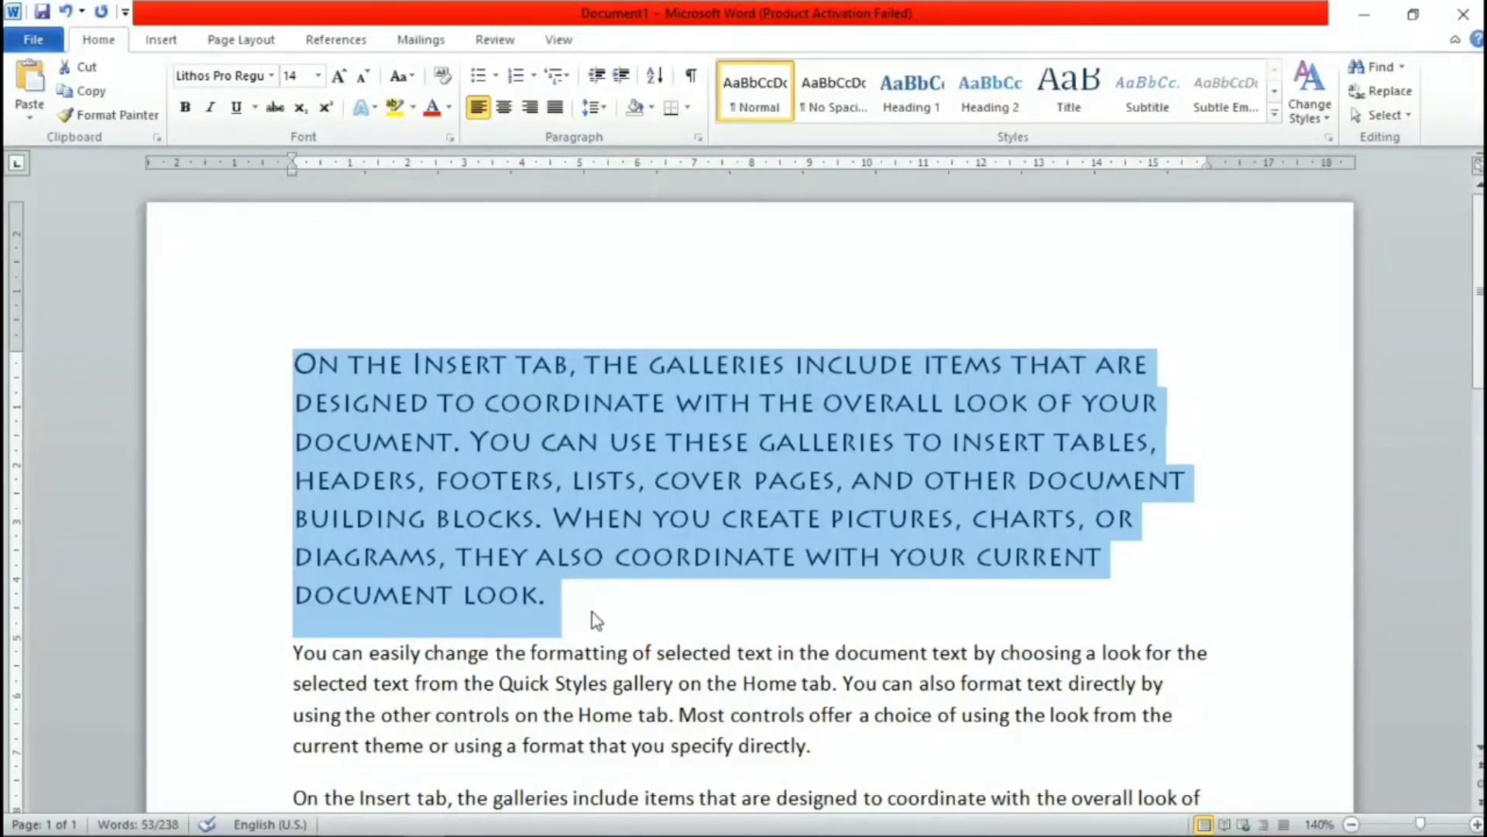
key("alt+Tab")
scroll(631, 516, "up", 8)
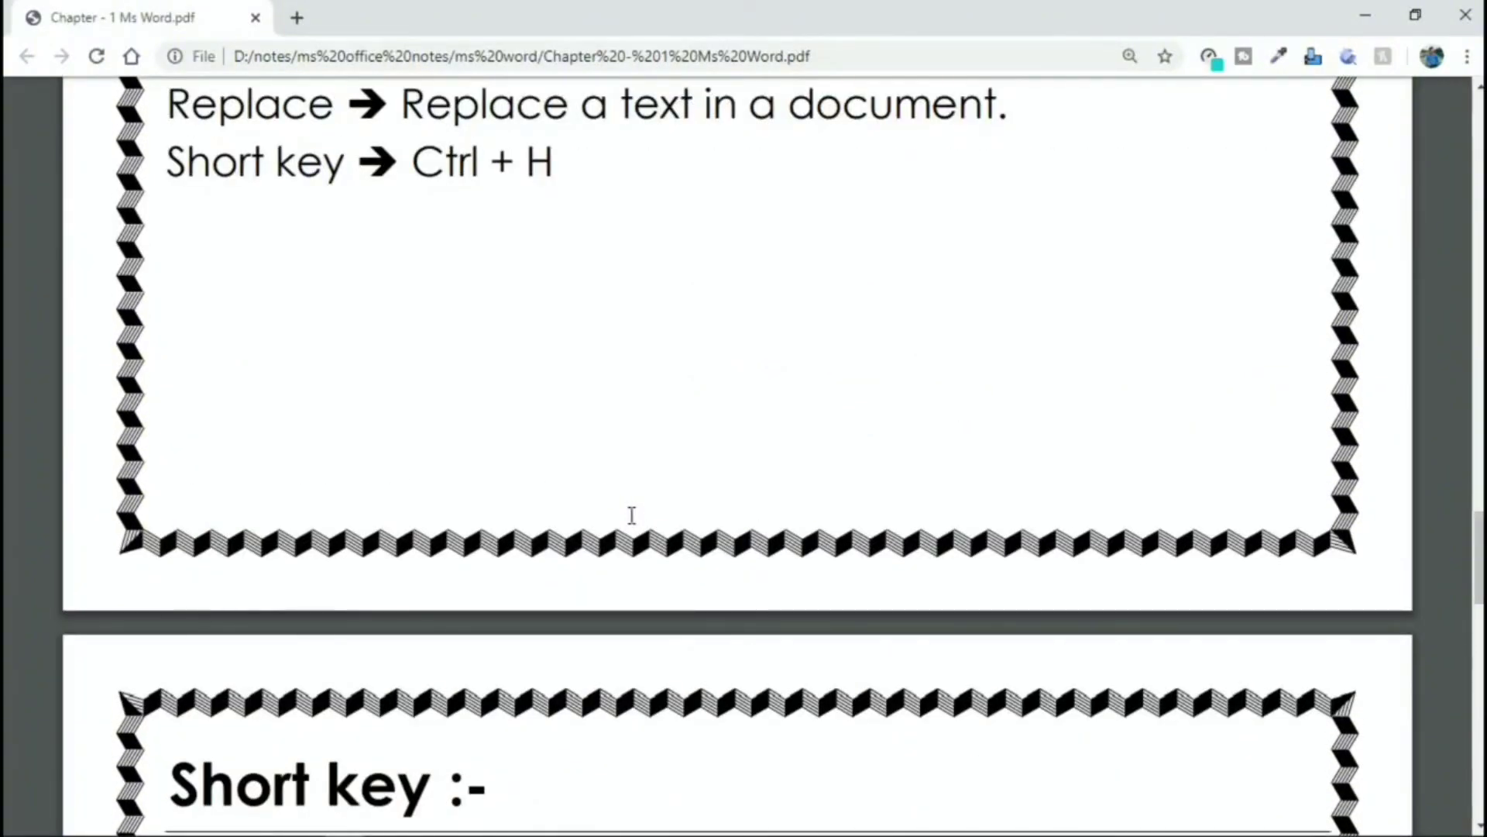
key("alt+Tab")
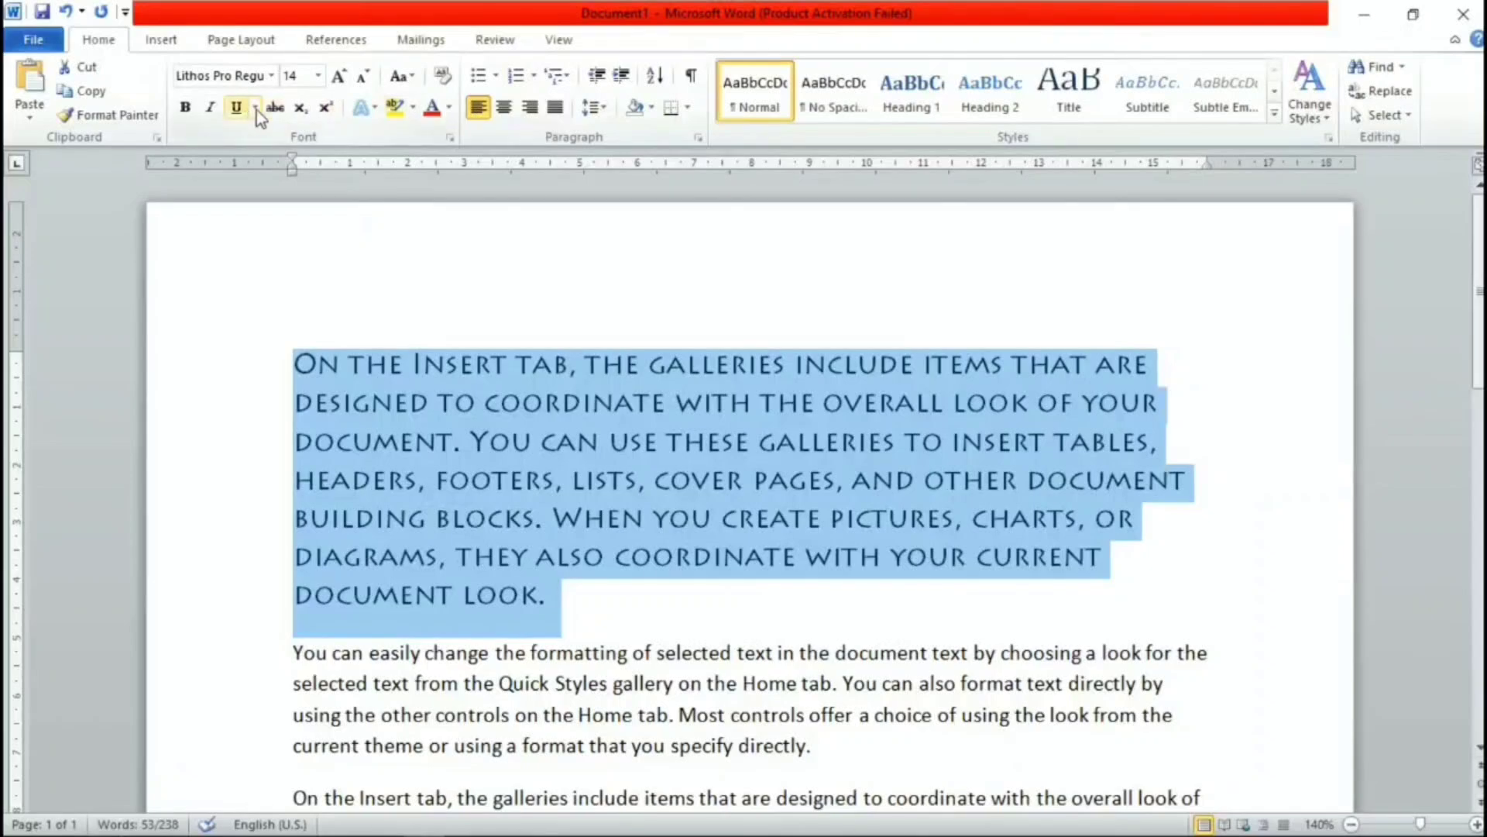
Enlarge and shrink the first paragraph's font size stepwise, finishing at size 10.
left_click(347, 82)
left_click(347, 81)
left_click(365, 80)
left_click(365, 80)
left_click(365, 80)
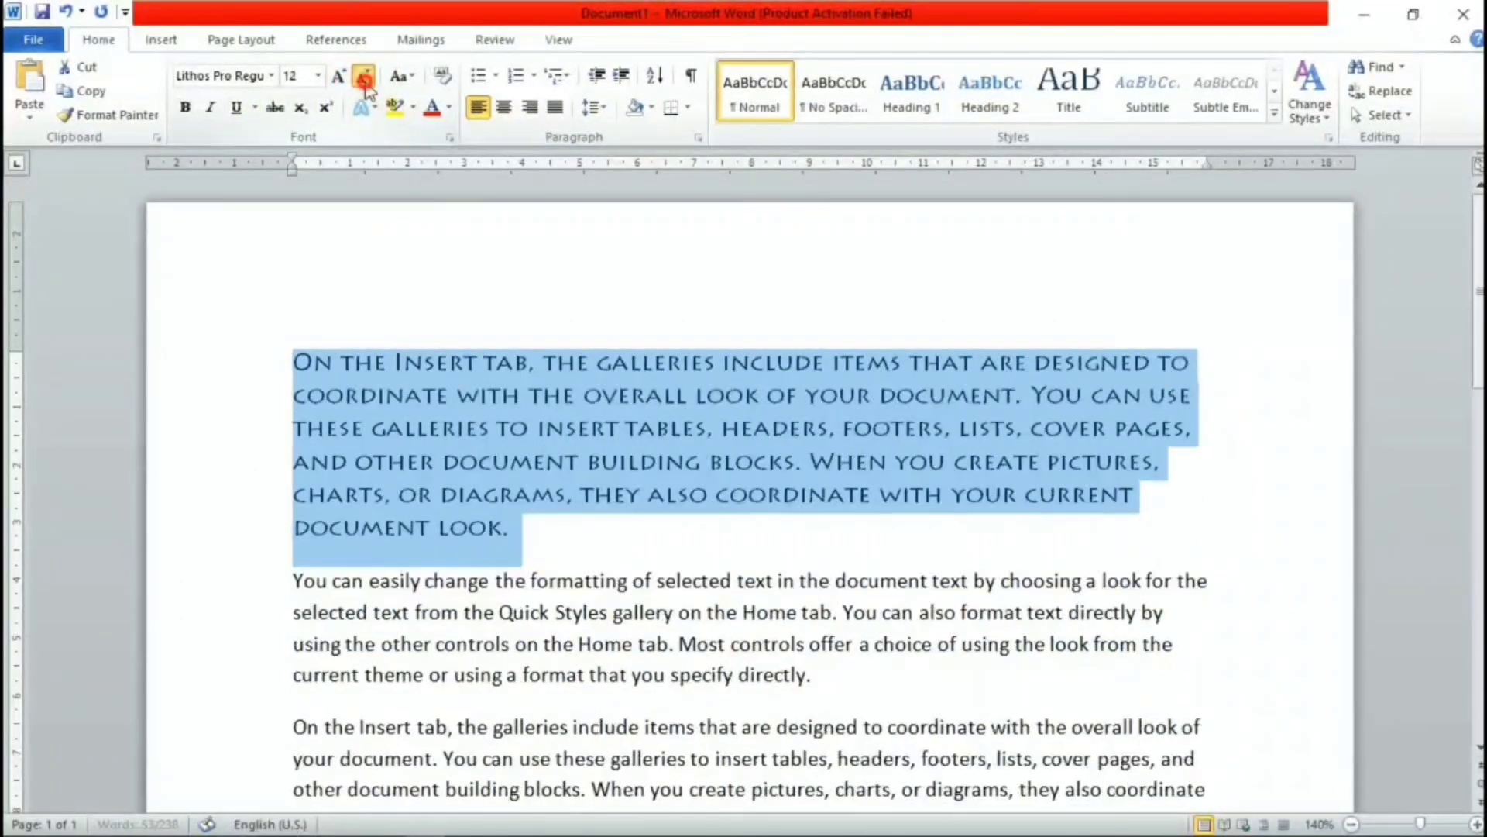
left_click(365, 79)
left_click(364, 80)
left_click(341, 80)
left_click(362, 81)
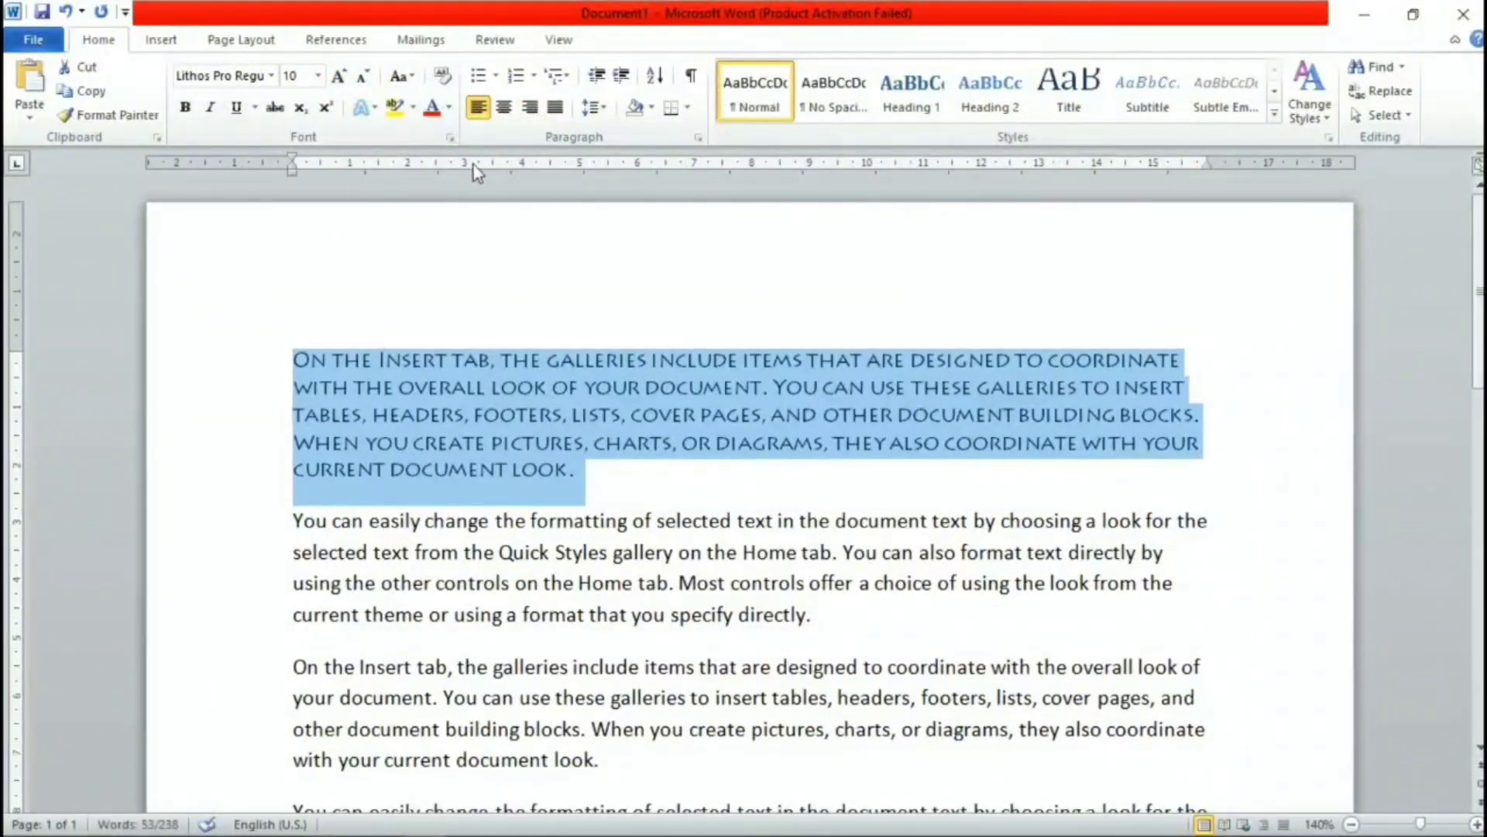
Delete the selected Lithos Pro Regular paragraph and convert the new first paragraph to lowercase.
key("Delete")
left_click(845, 474)
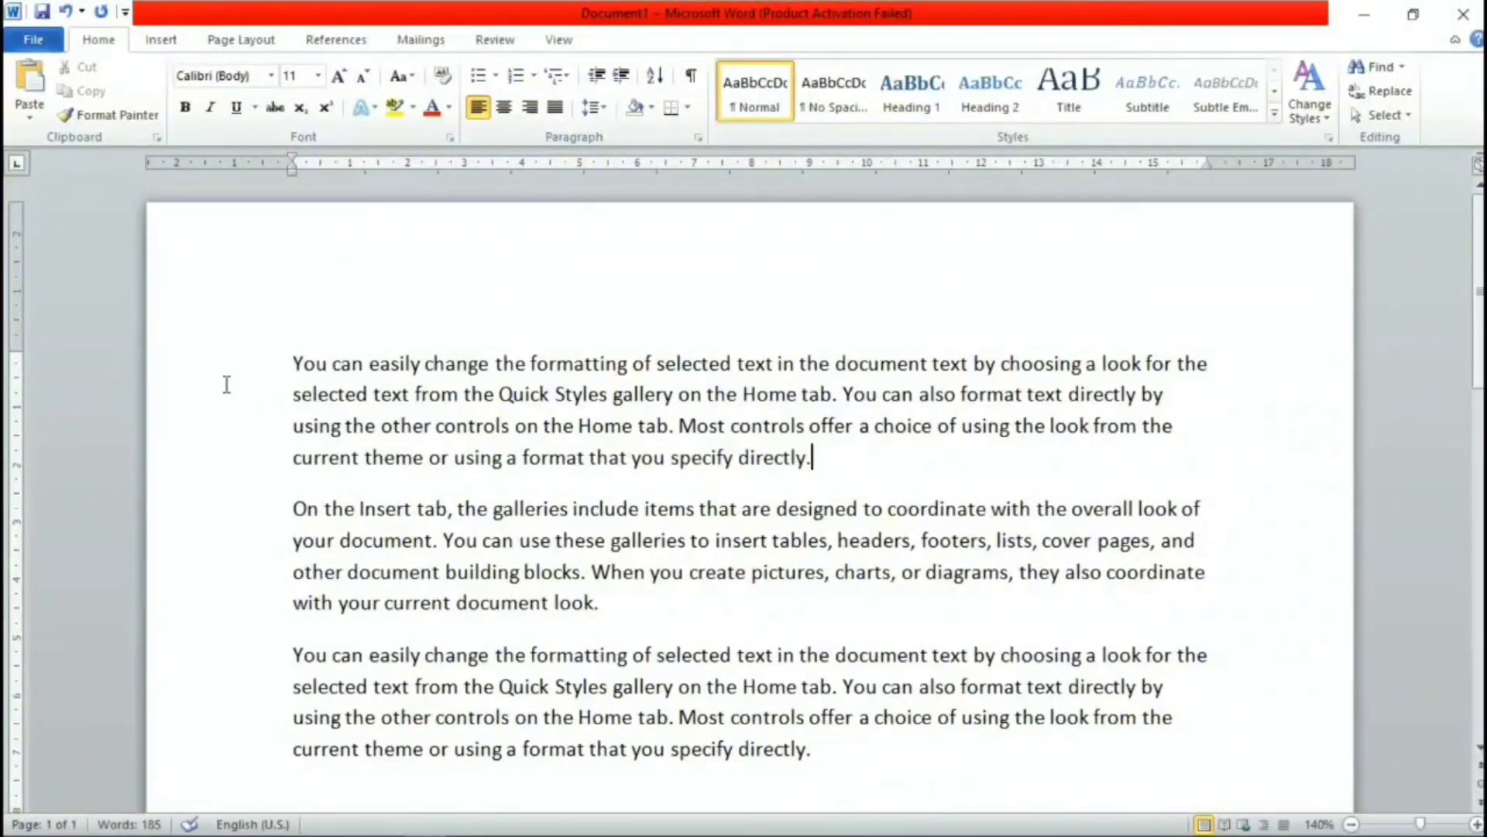
double_click(169, 375)
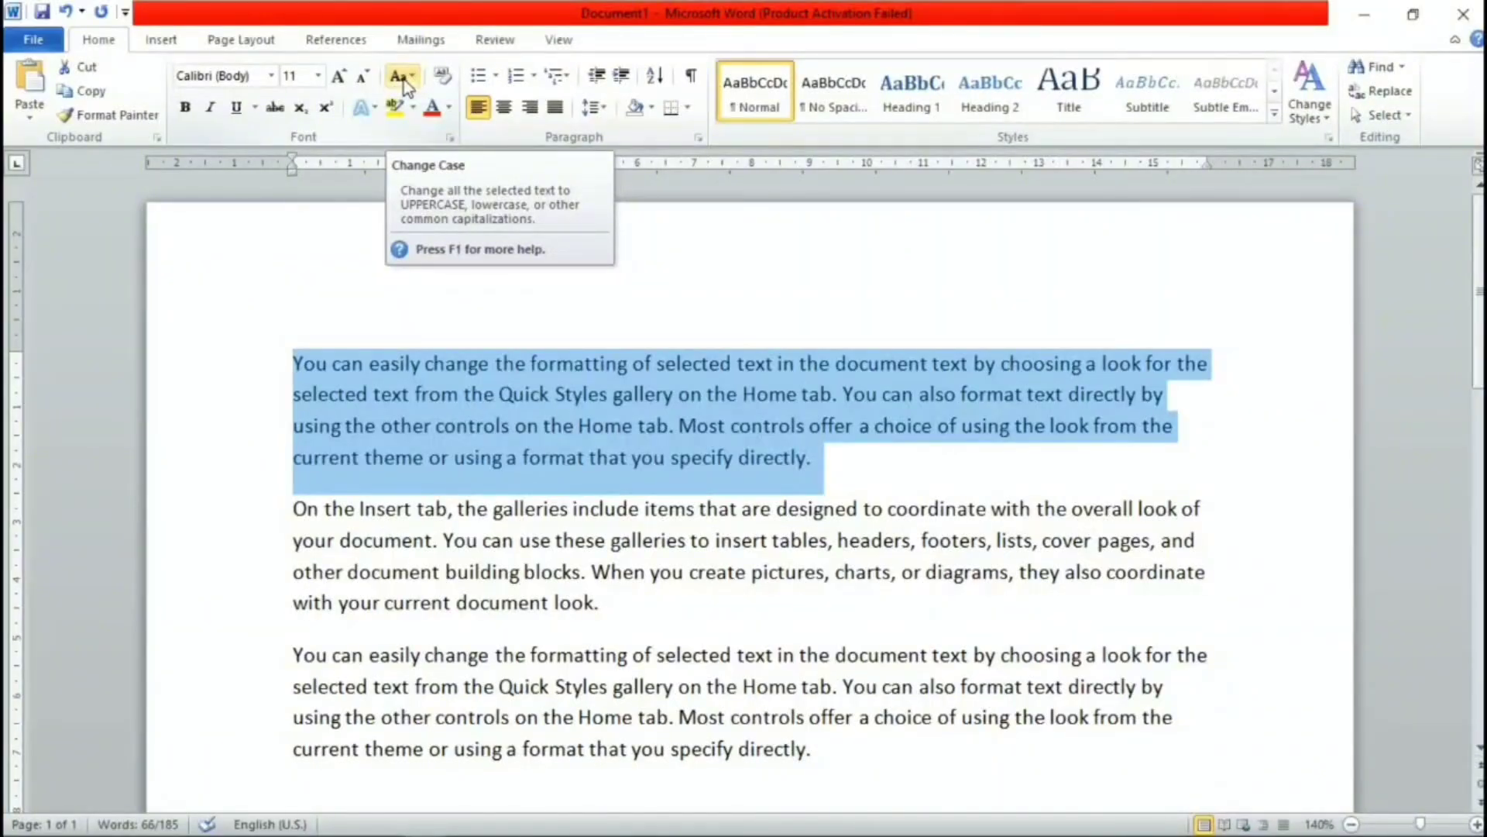
left_click(409, 81)
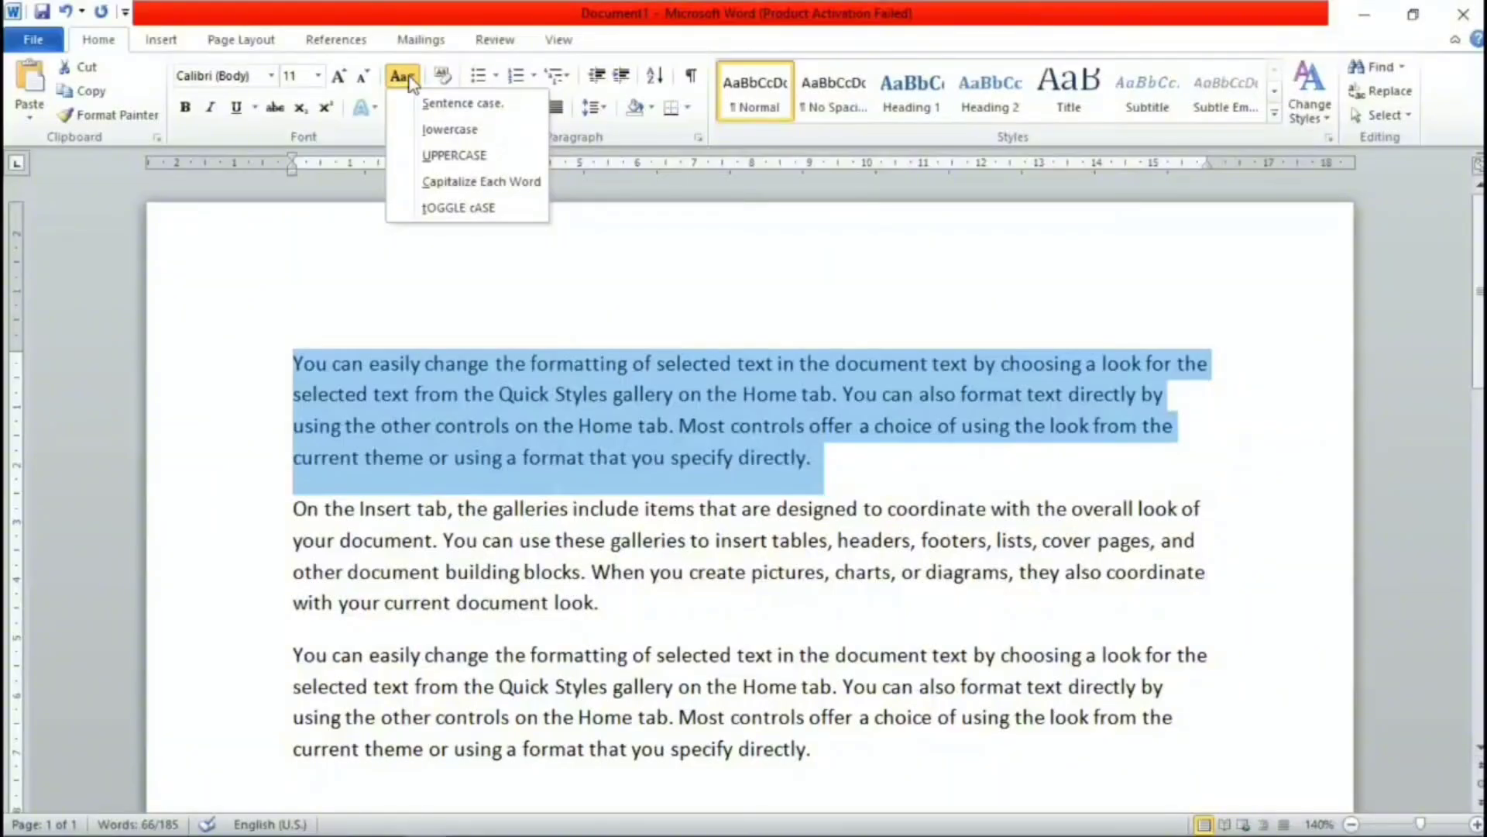
left_click(454, 132)
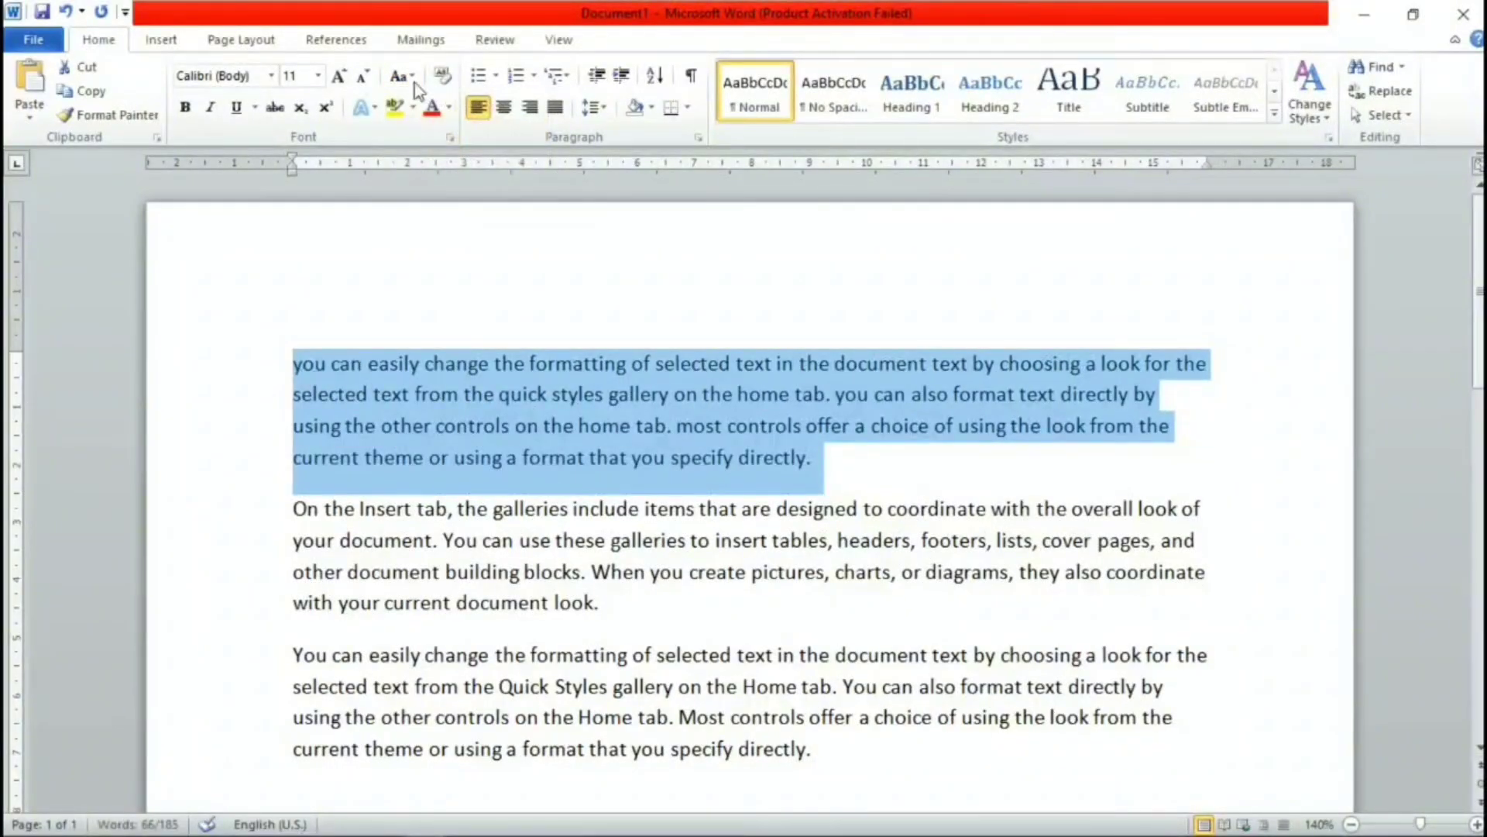
Change the first paragraph's case to UPPERCASE and after that to Capitalize Each Word.
left_click(410, 77)
left_click(427, 154)
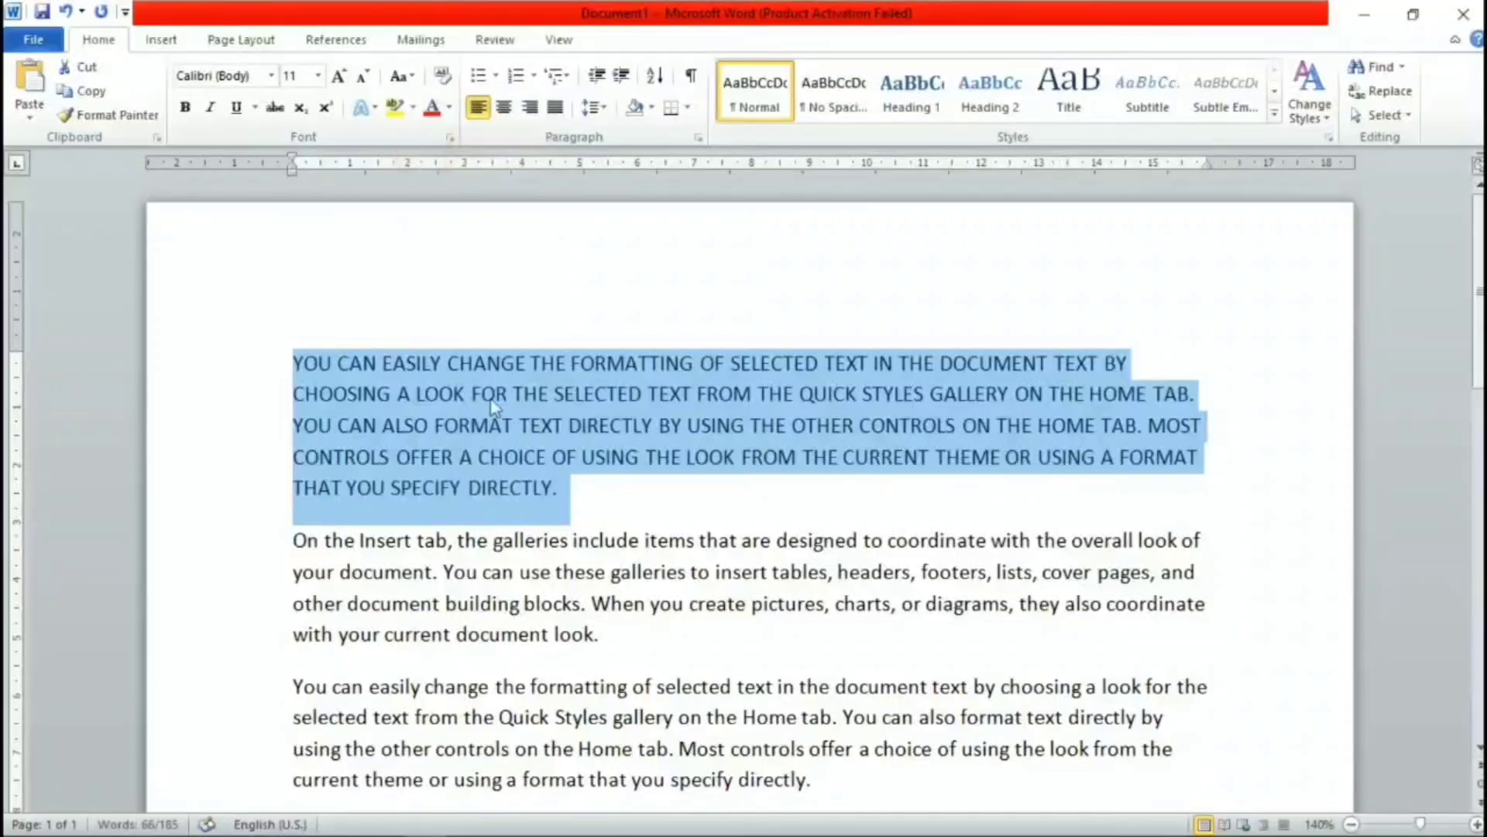
left_click(403, 76)
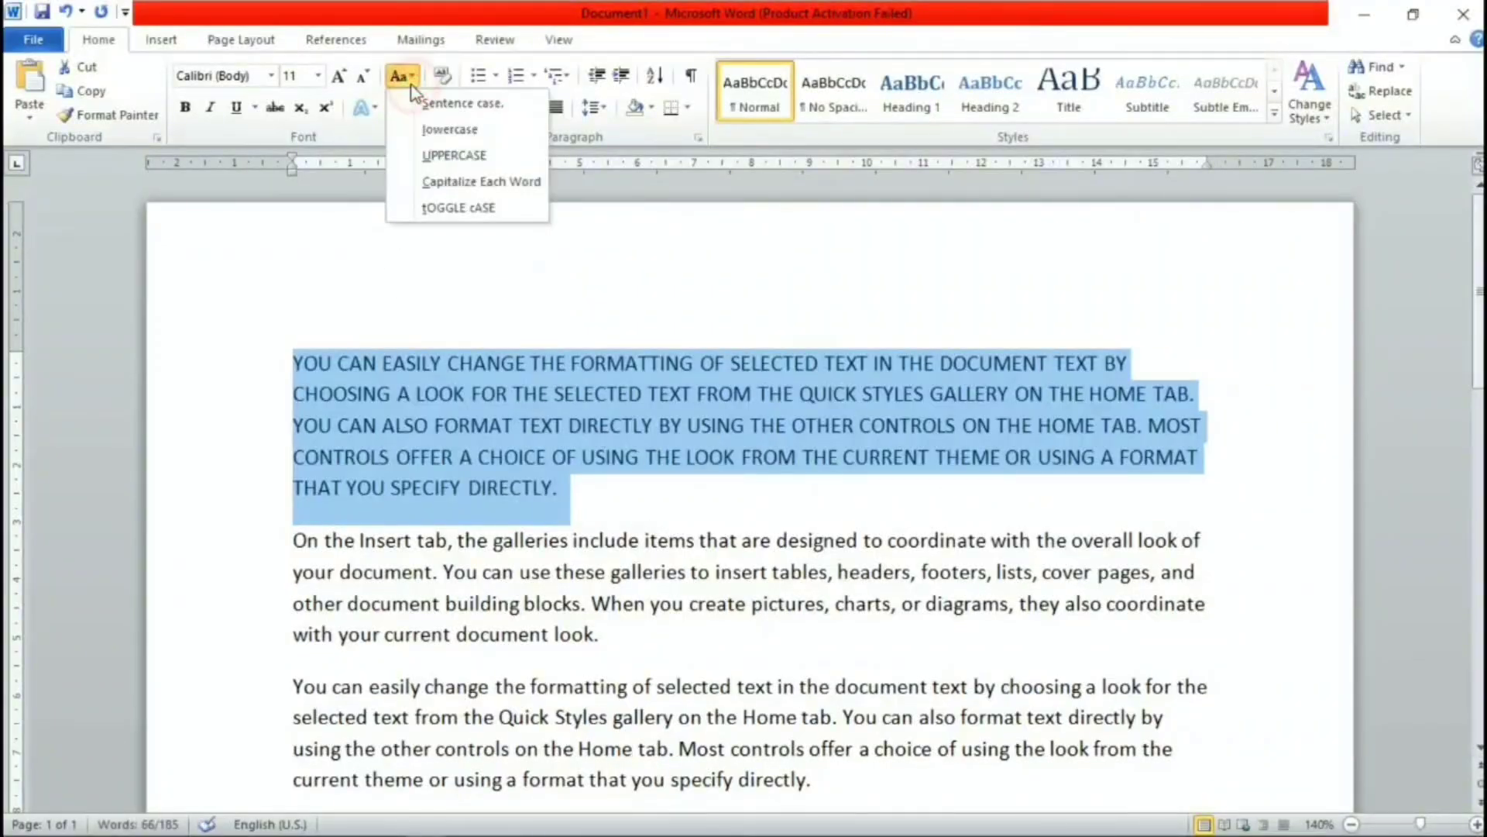
left_click(465, 182)
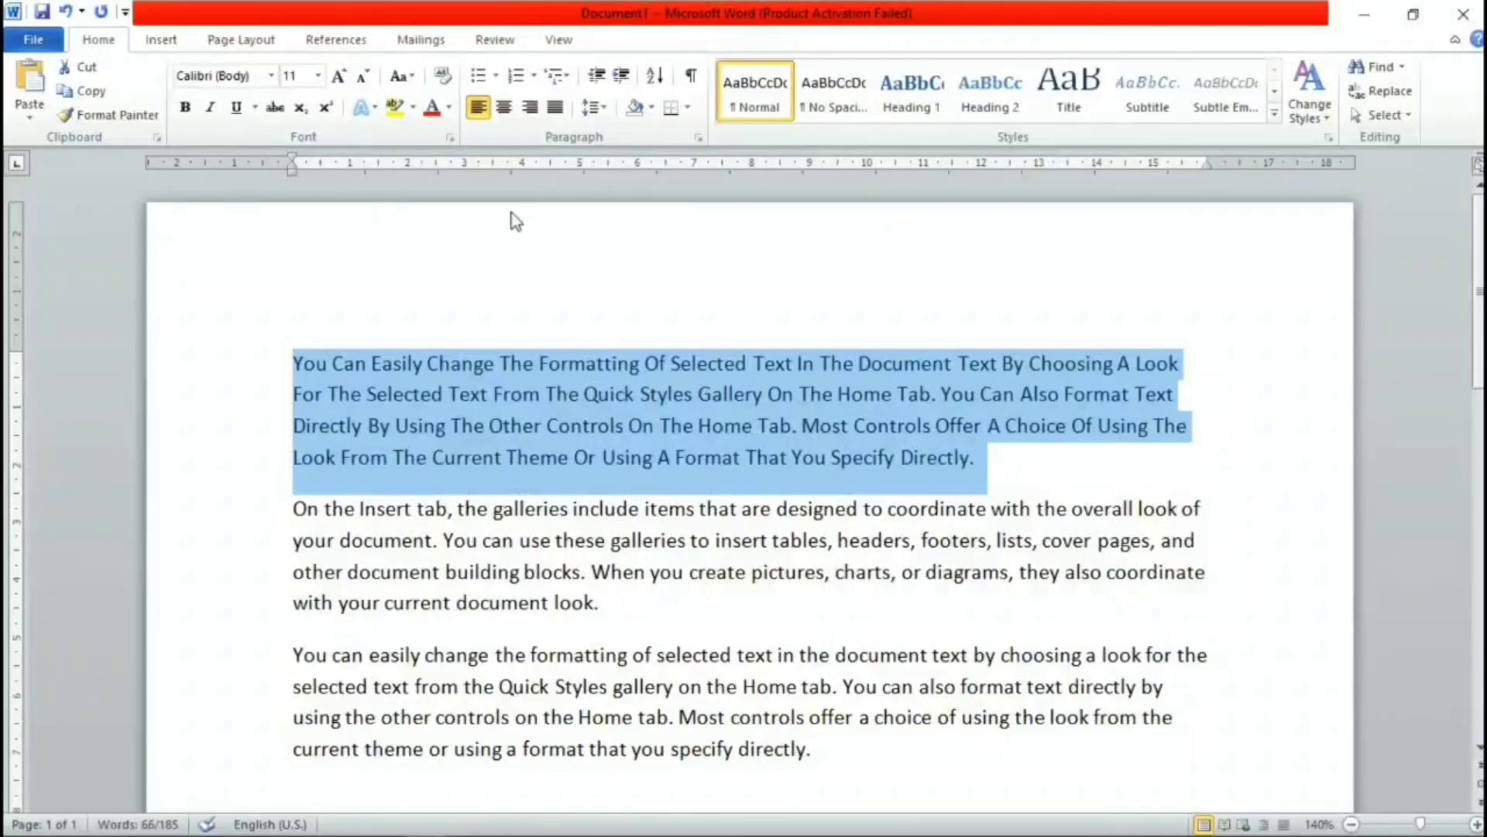
Apply tOGGLE cASE to the first paragraph and follow it with Sentence case.
left_click(399, 76)
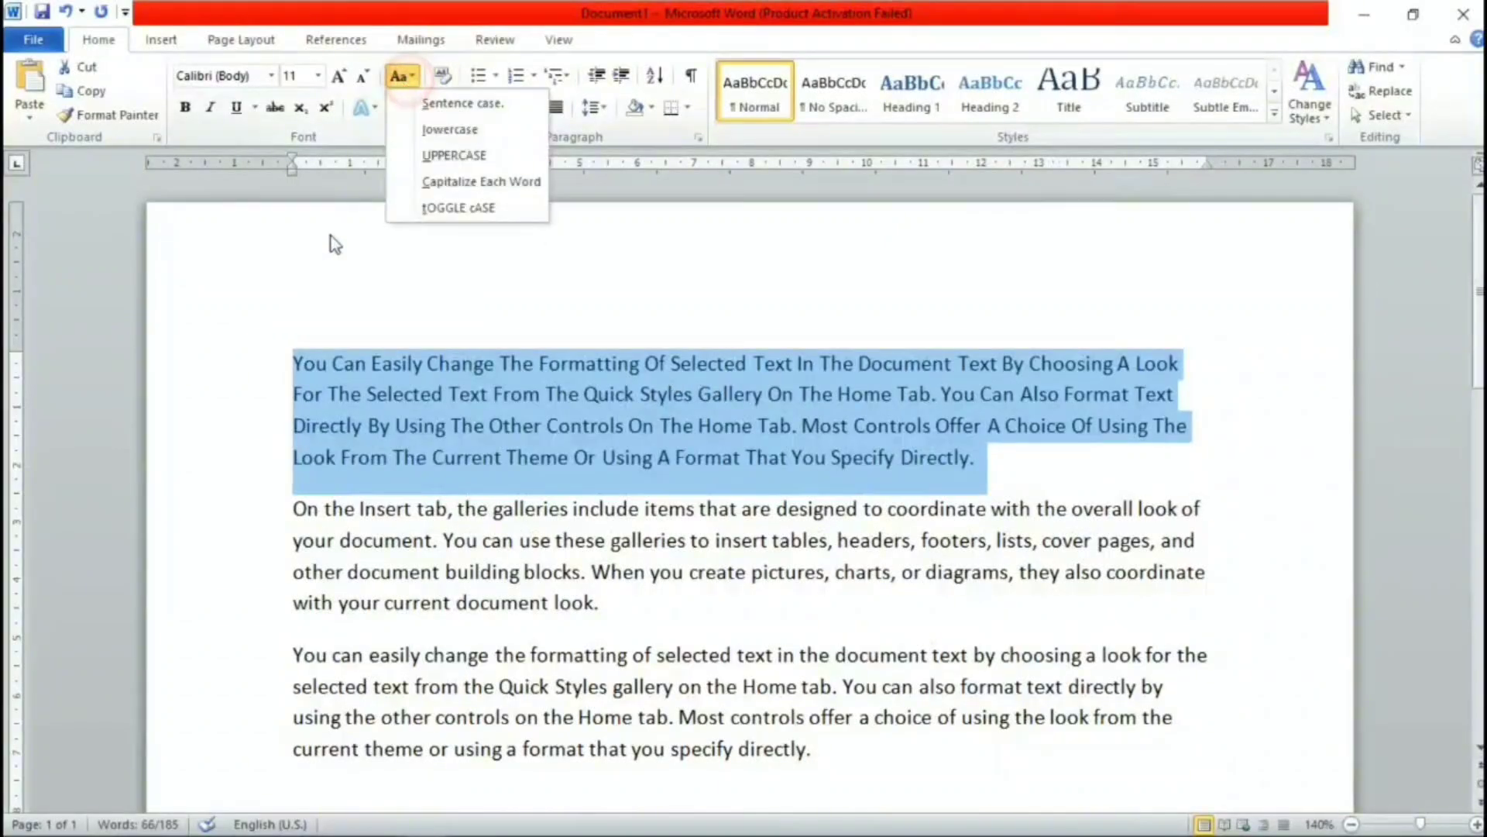
left_click(456, 207)
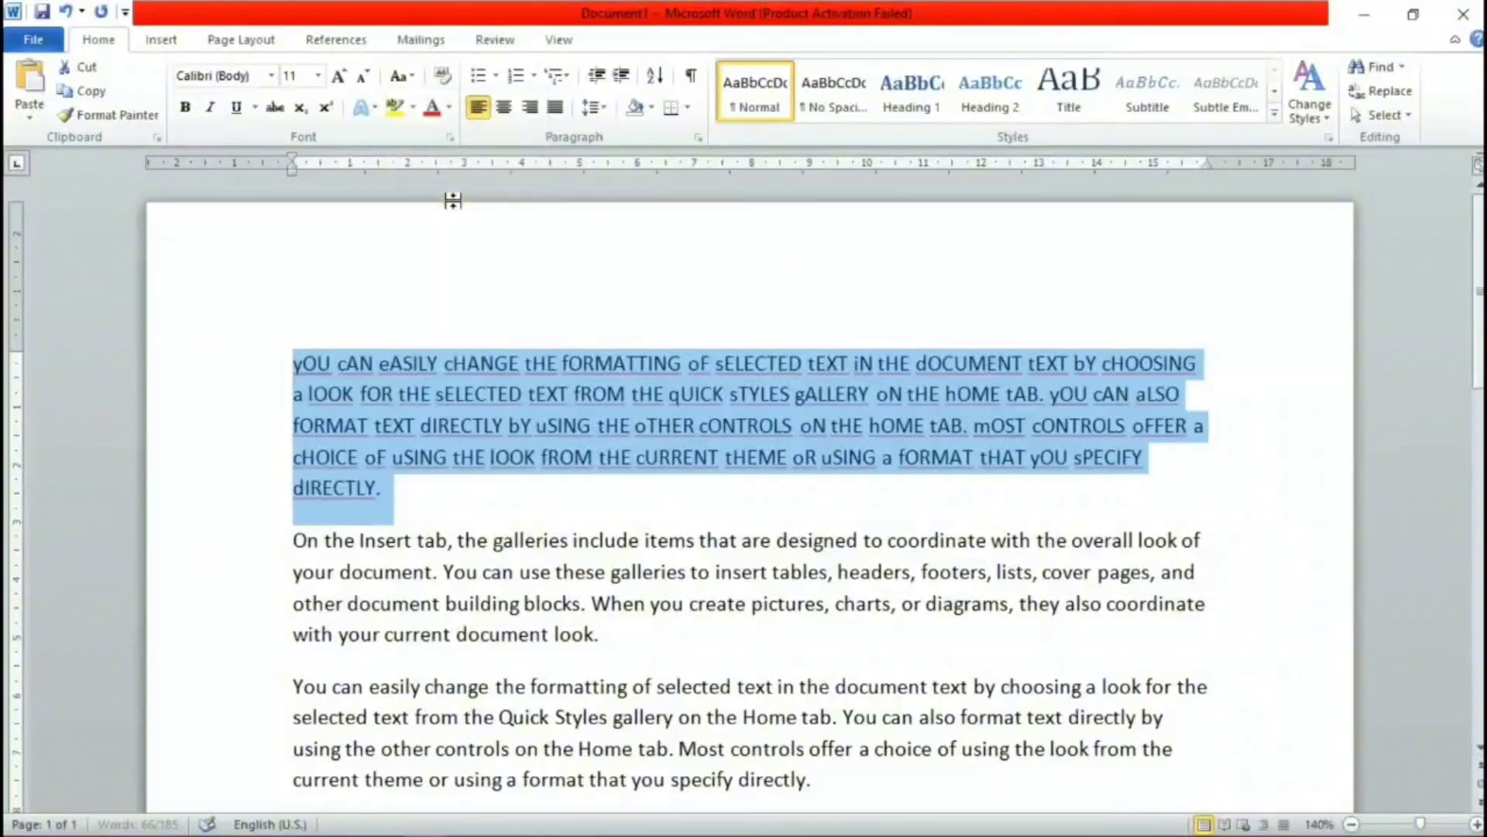
left_click(400, 76)
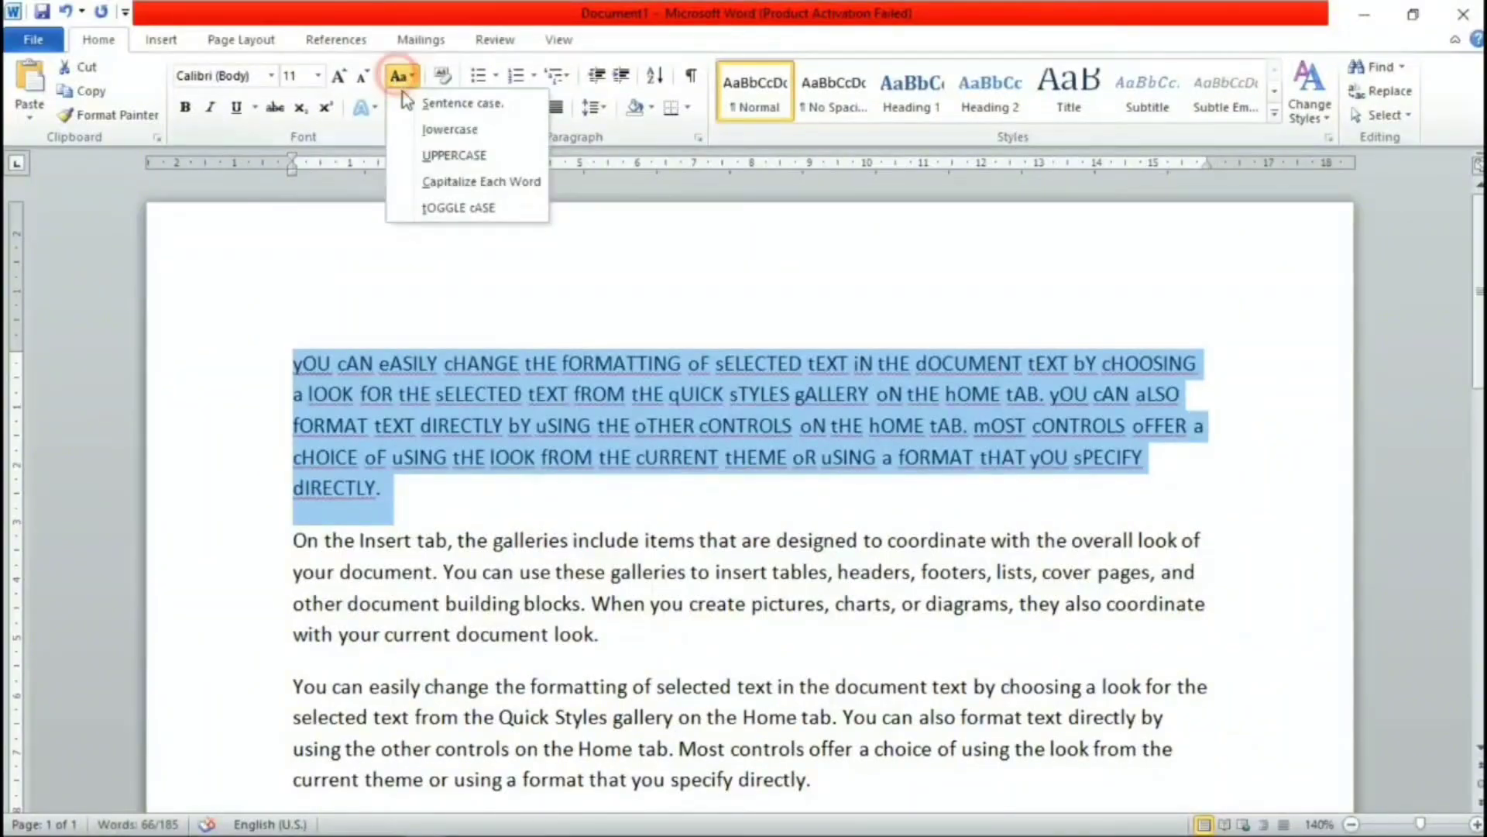
left_click(449, 102)
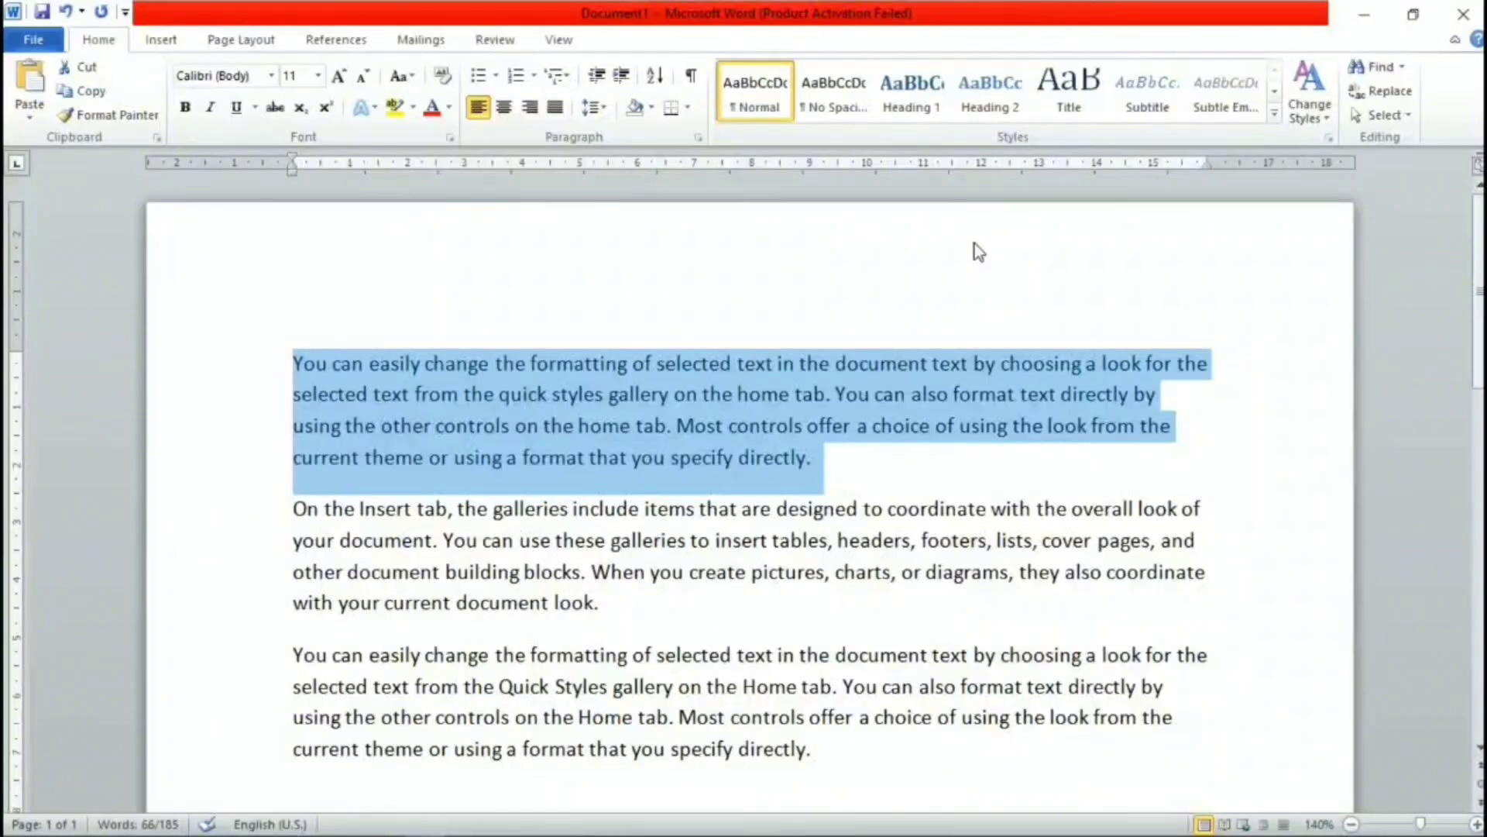
Cycle the first paragraph repeatedly through uppercase, lowercase and sentence case, ending in lowercase.
key("shift+F3")
key("shift+F3")
key("shift+F3")
key("shift+F3")
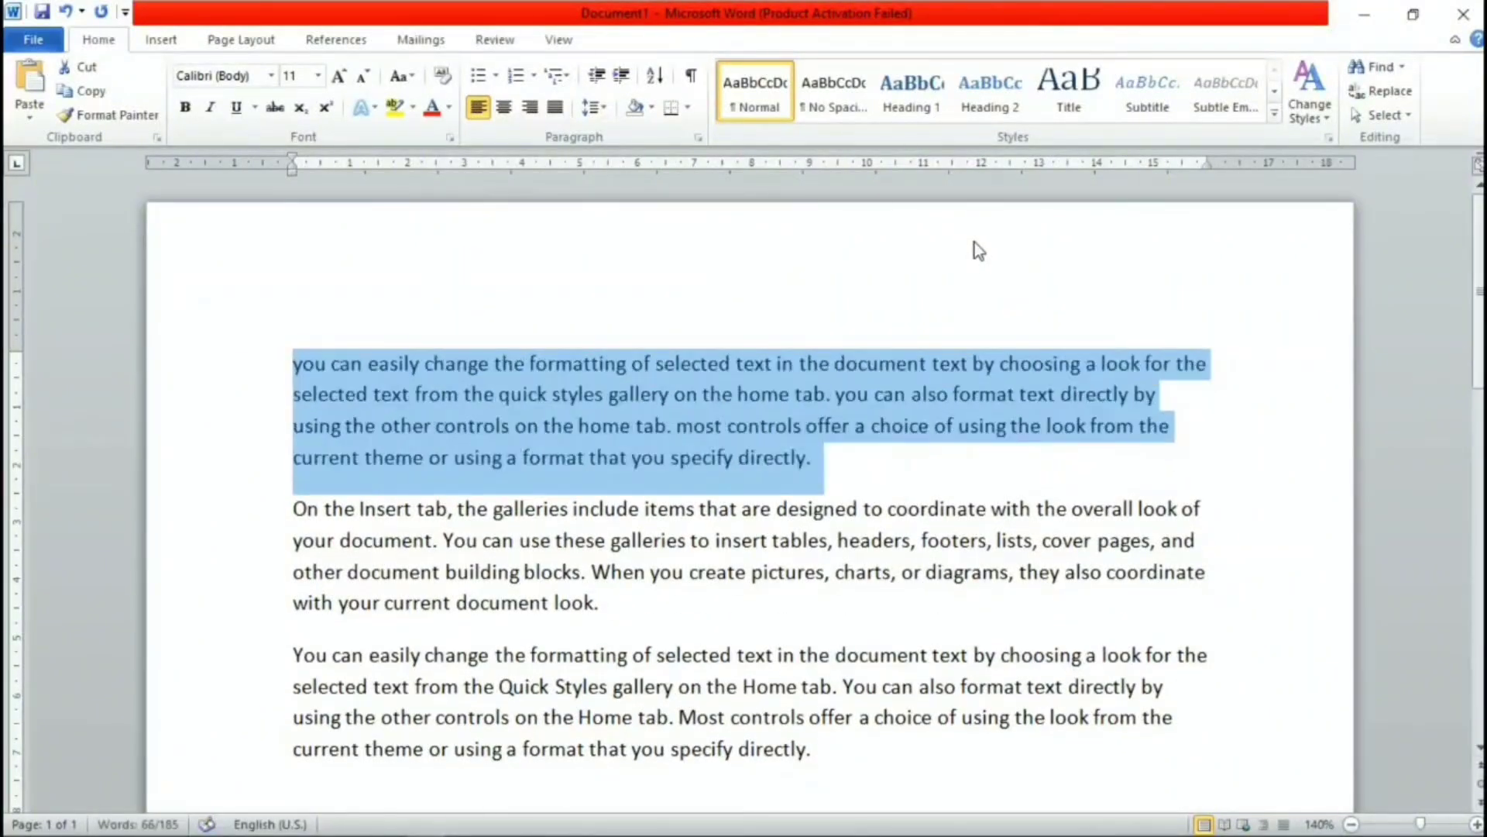
key("shift+F3")
key("shift+F3")
key("shift+F3")
key("shift+F3")
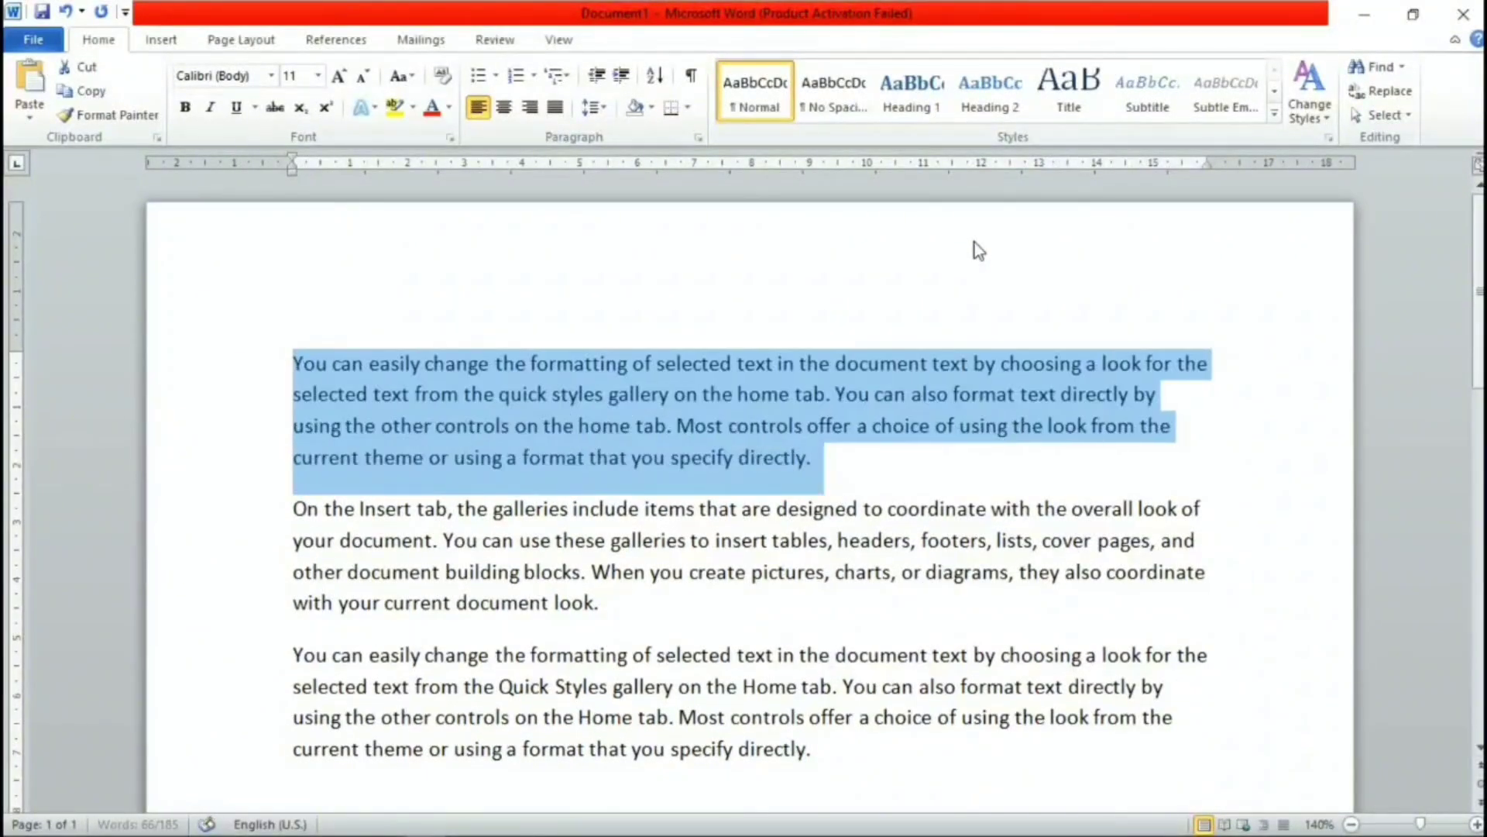
key("shift+F3")
key("shift+F3")
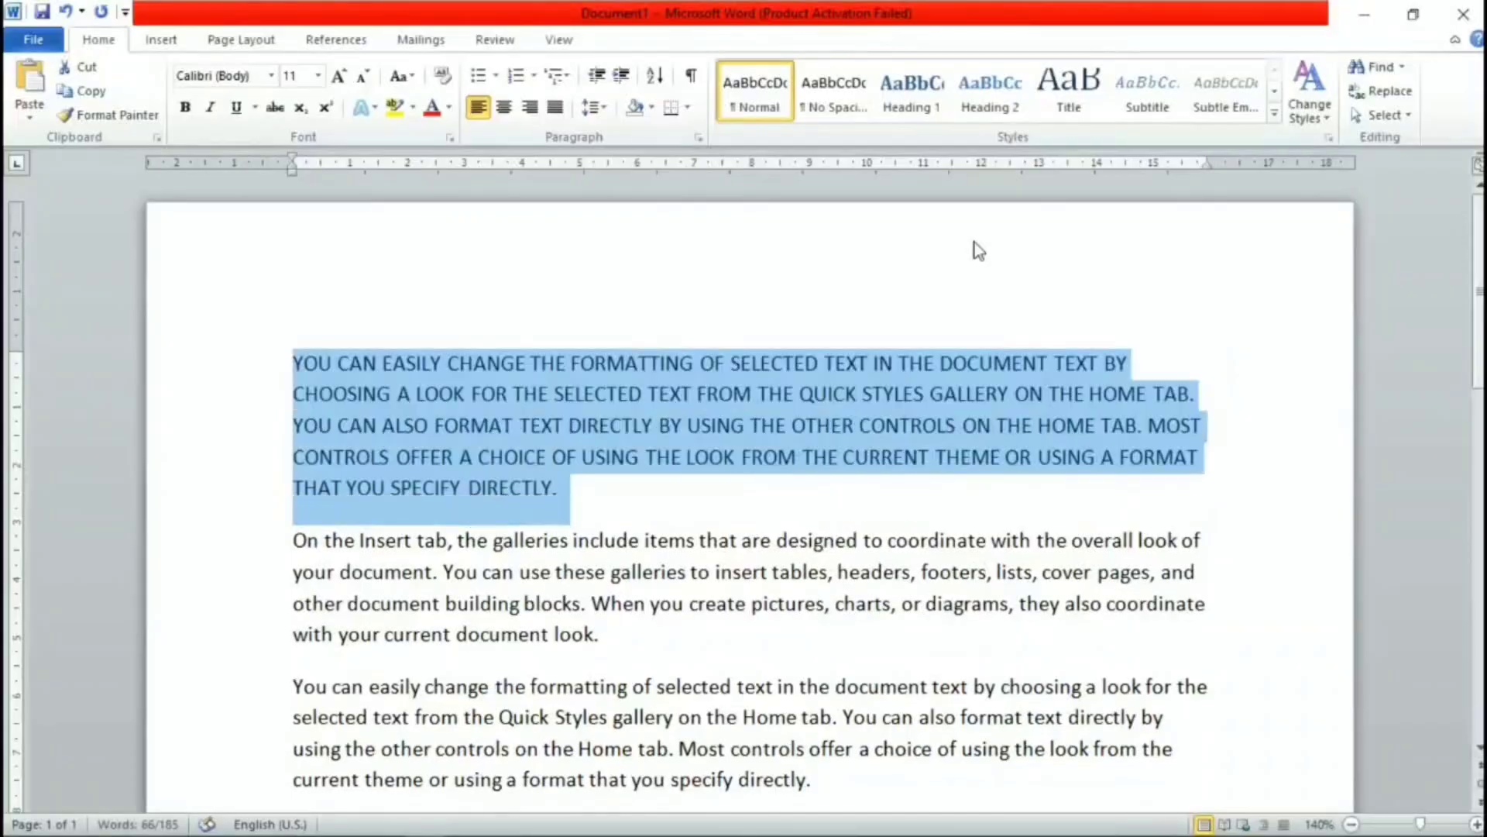
key("shift+F3")
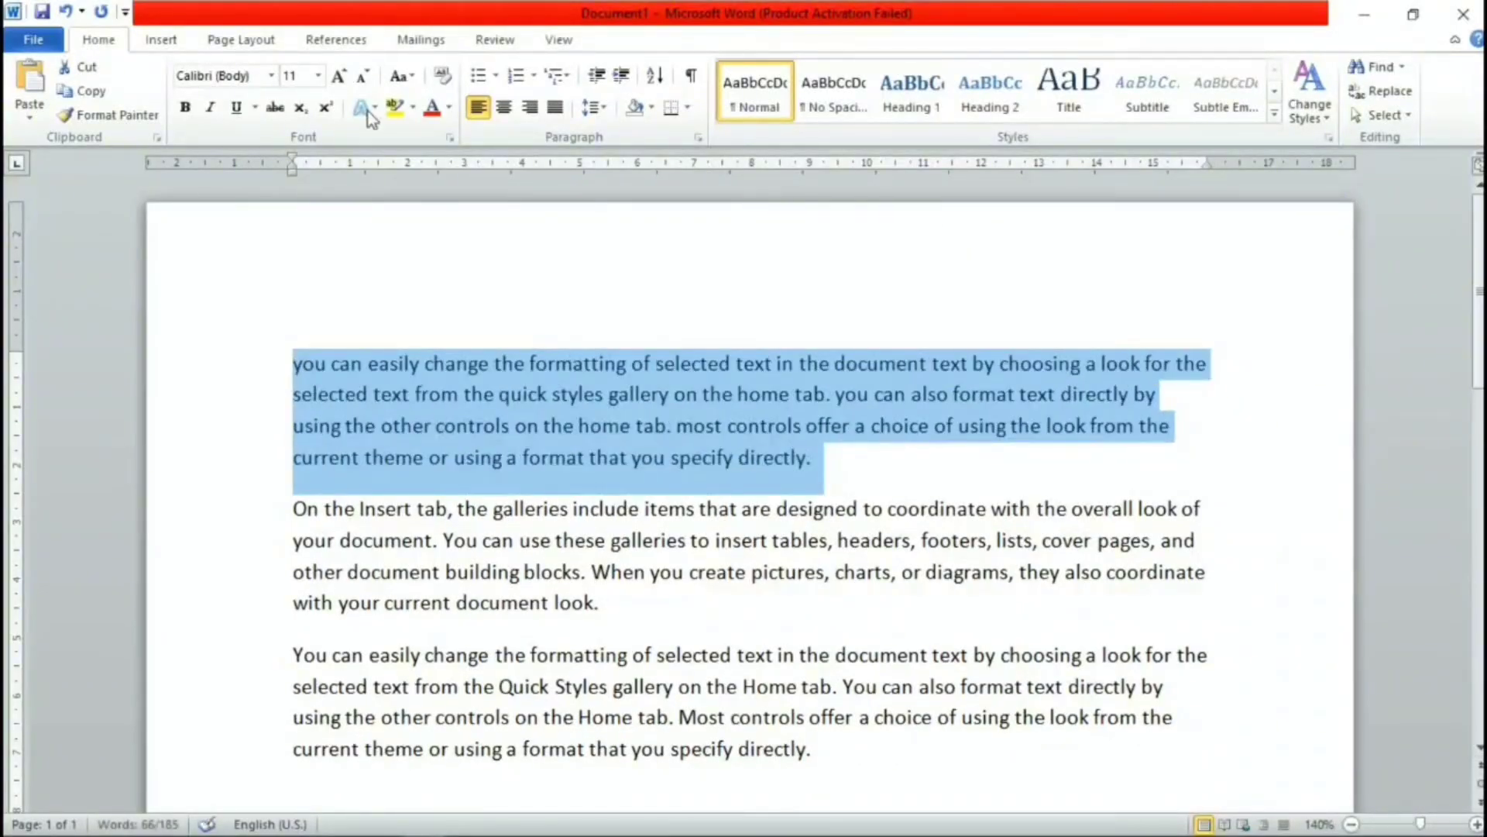
Format the first paragraph in red, bold Lithos Pro Regular and deselect it.
left_click(431, 106)
left_click(185, 107)
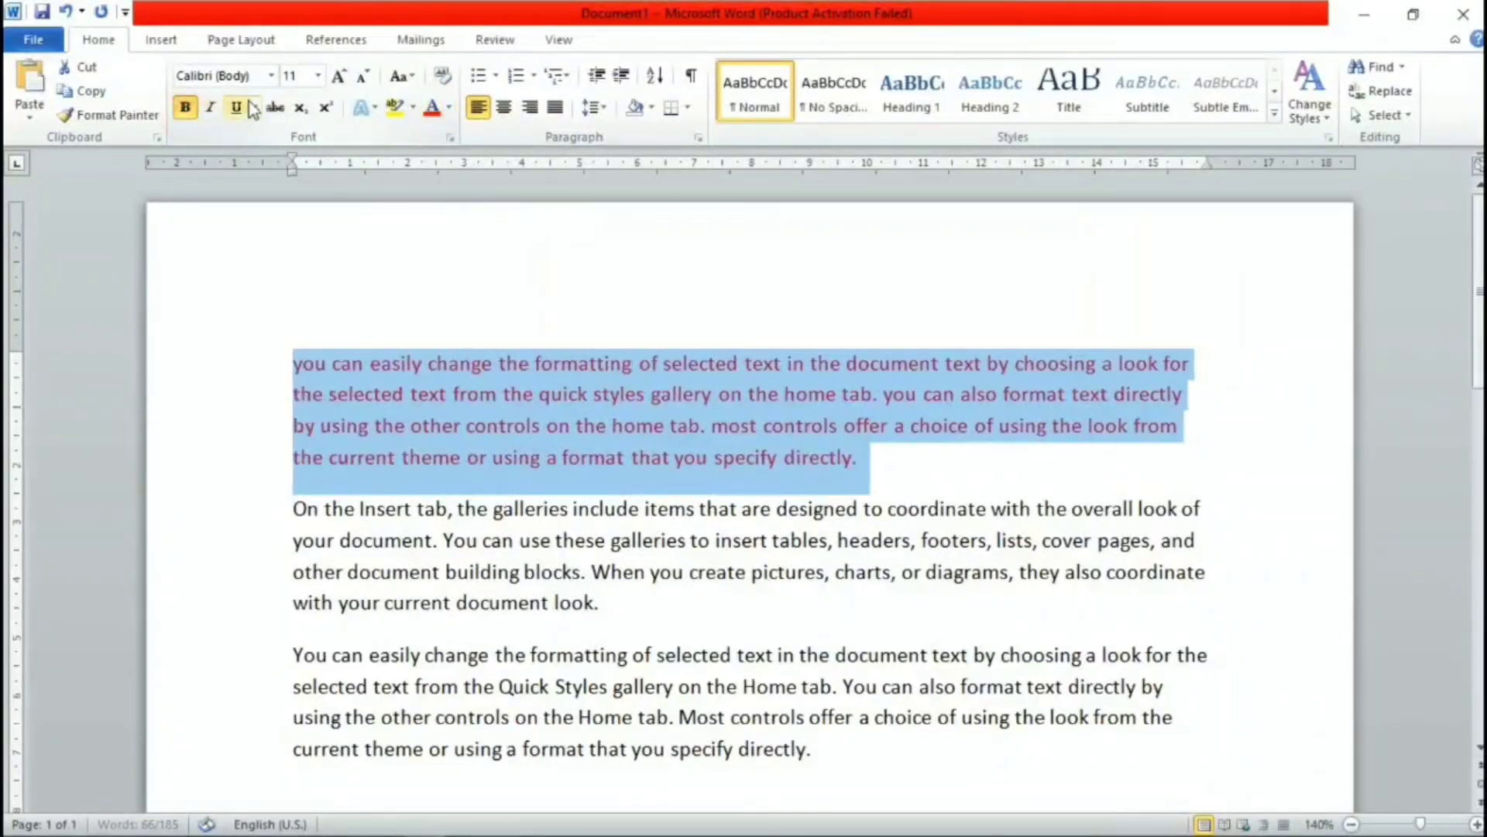
left_click(270, 76)
left_click(325, 245)
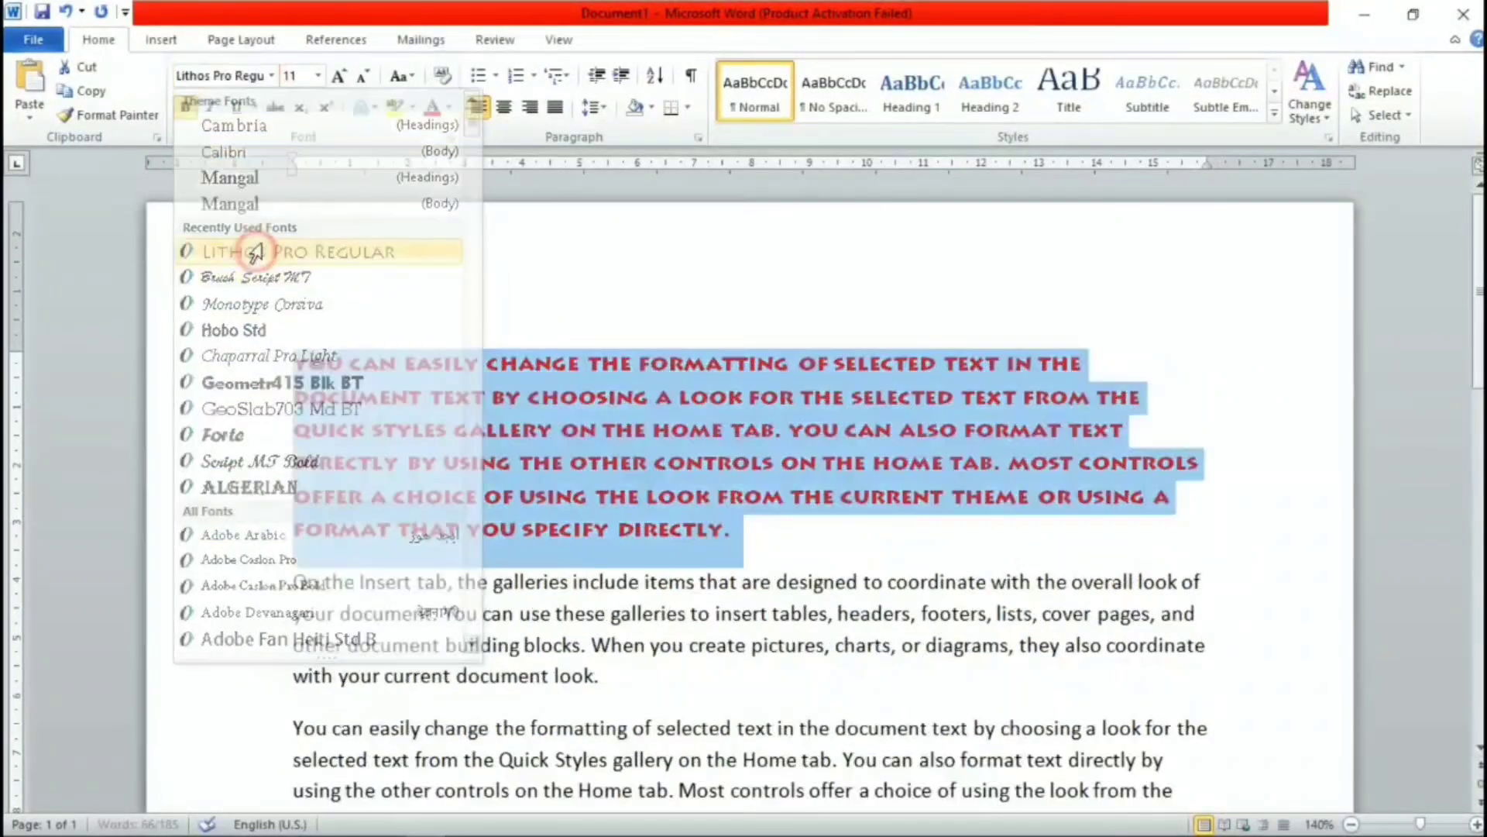
left_click(872, 582)
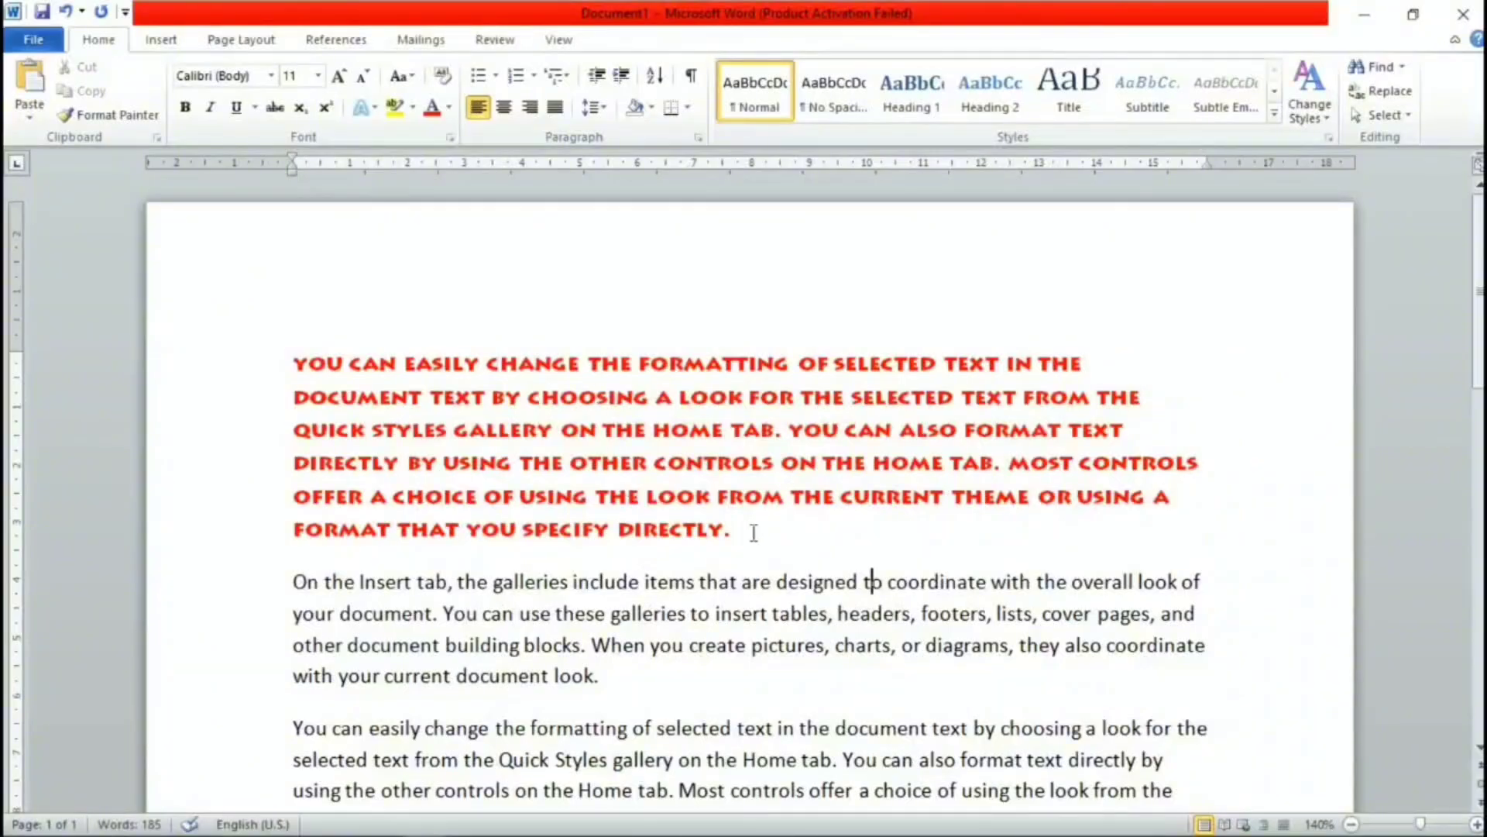
Select the whole first paragraph and clear all of its formatting.
left_click(834, 542)
triple_click(789, 534)
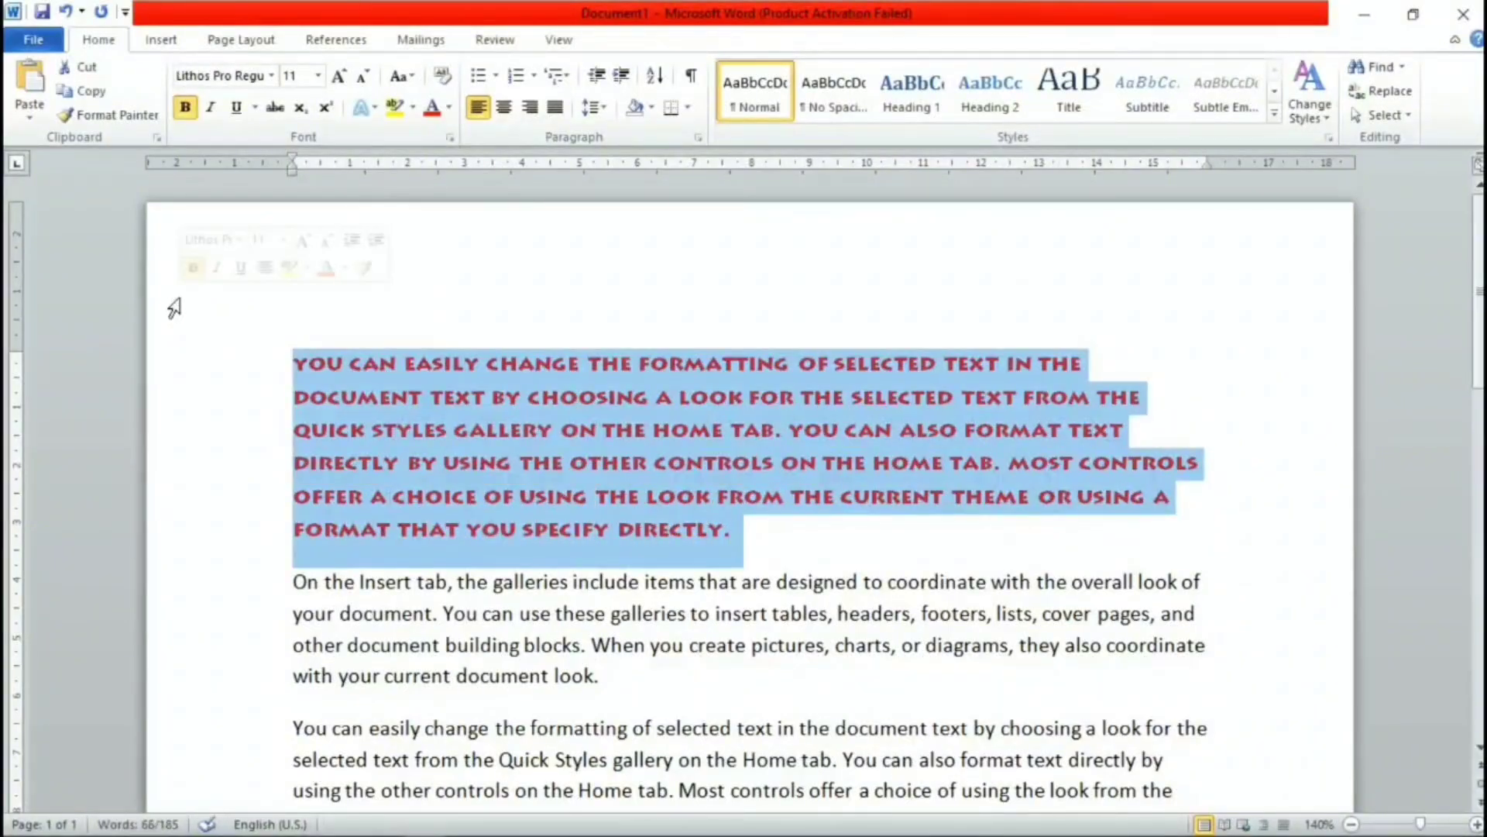
left_click(439, 78)
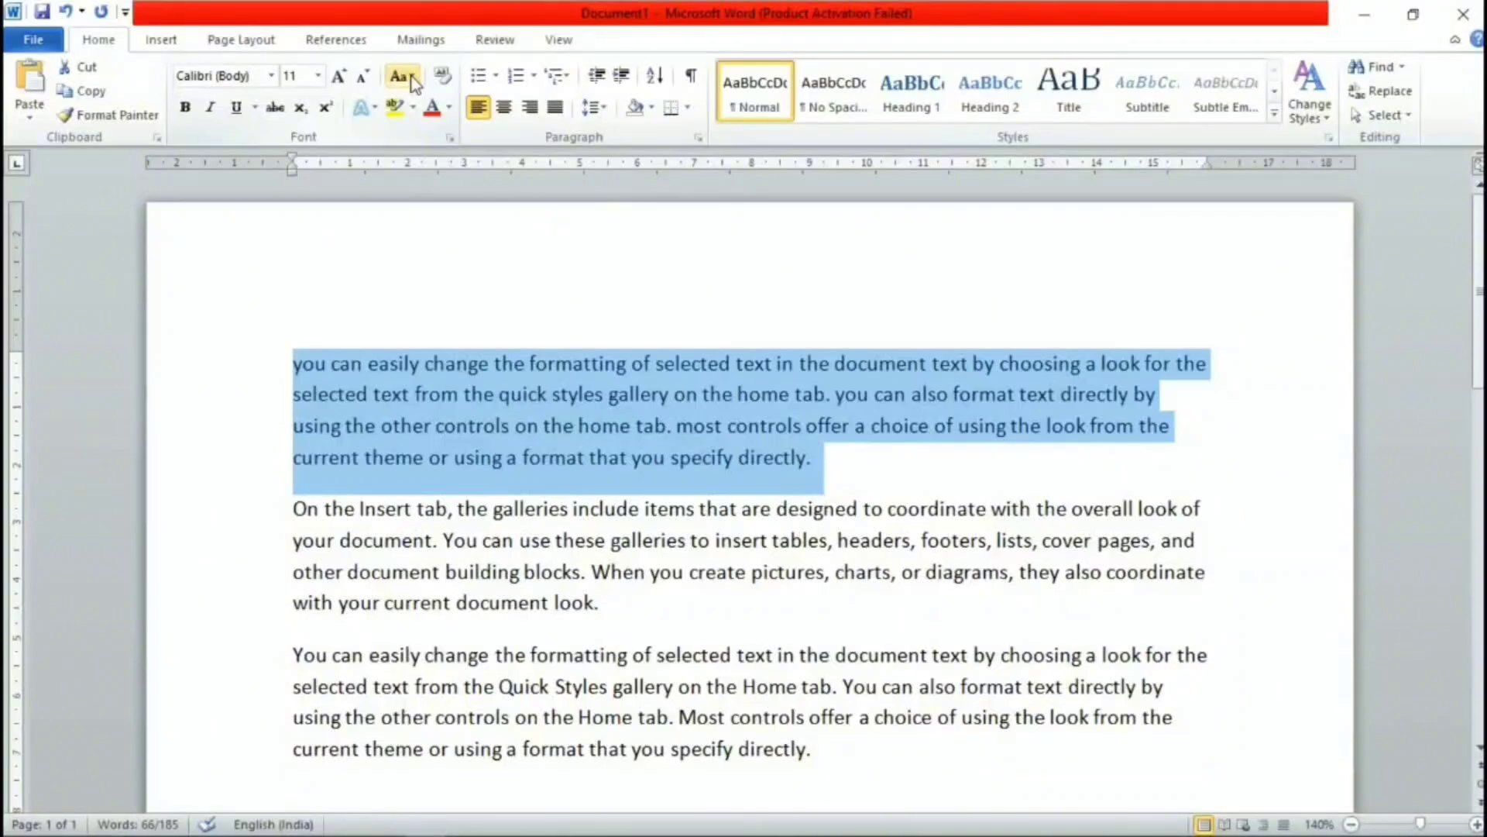
Apply the light-filled, blue-outlined text effect to the first paragraph and enlarge its font size stepwise to 48.
left_click(377, 109)
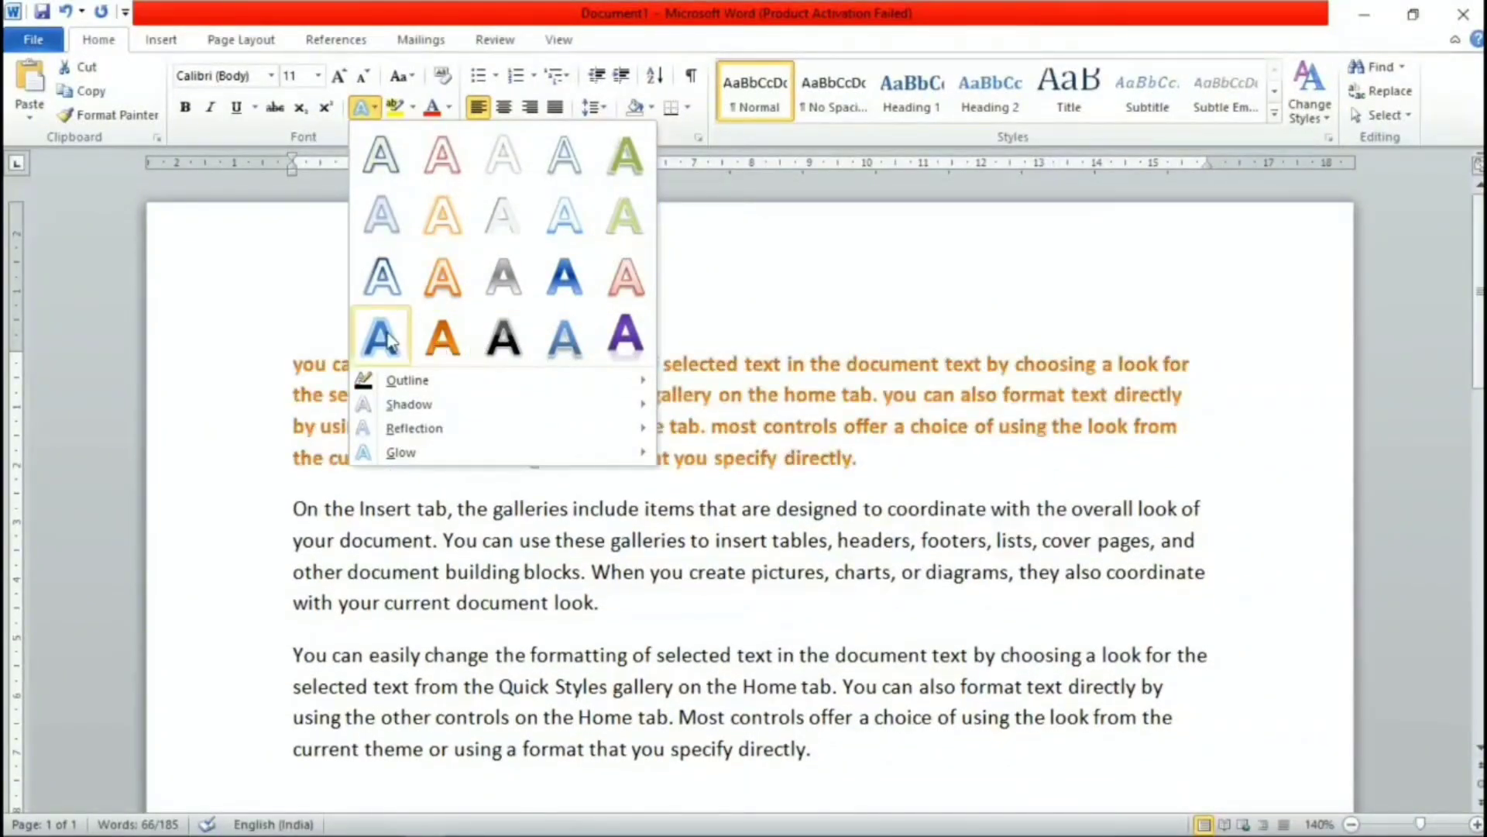
left_click(387, 163)
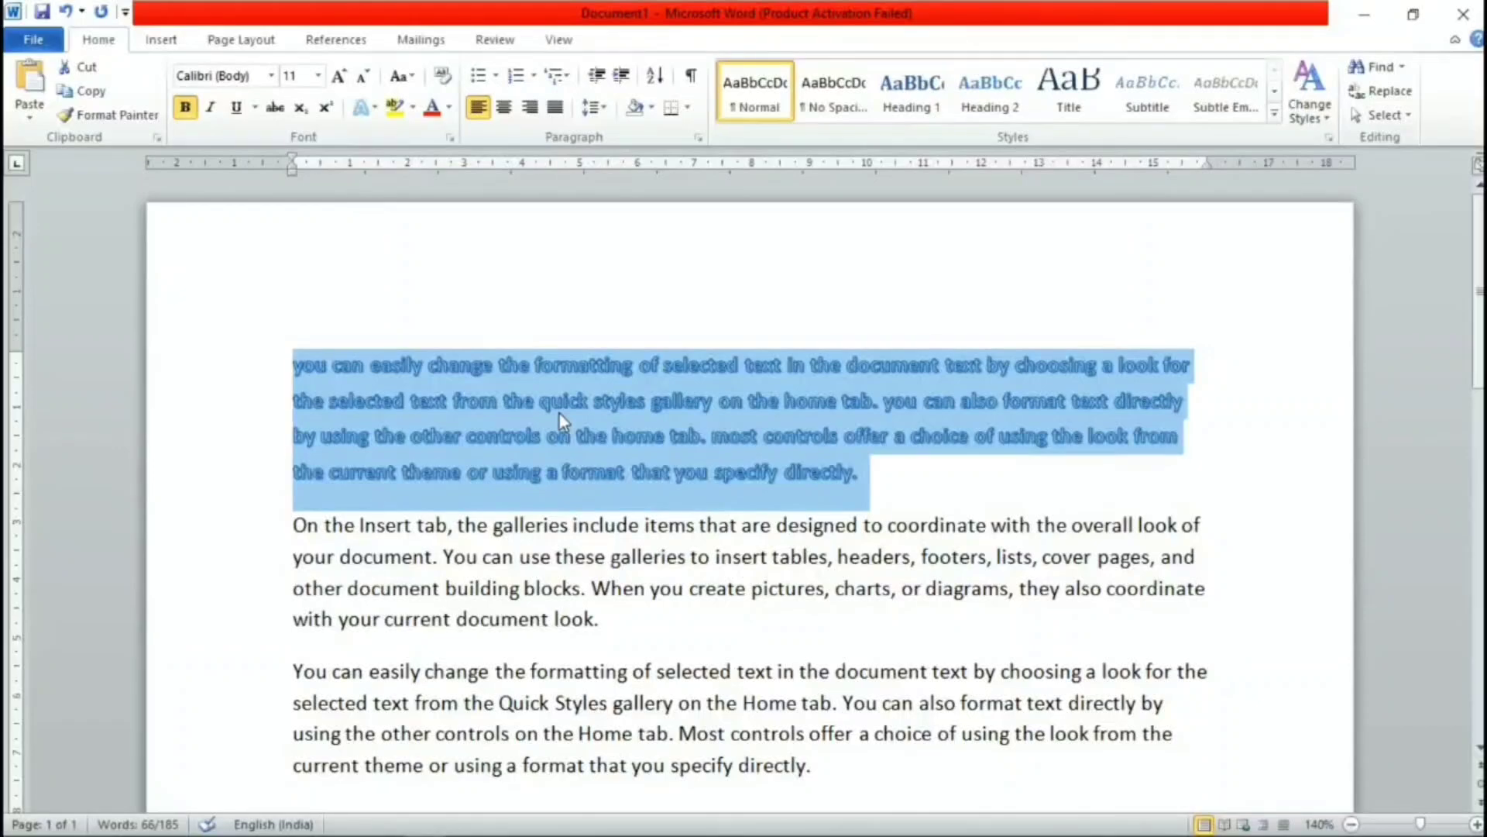
key("ctrl+shift+period")
key("ctrl+shift+period")
key("ctrl+shift+period")
key("ctrl+shift+period")
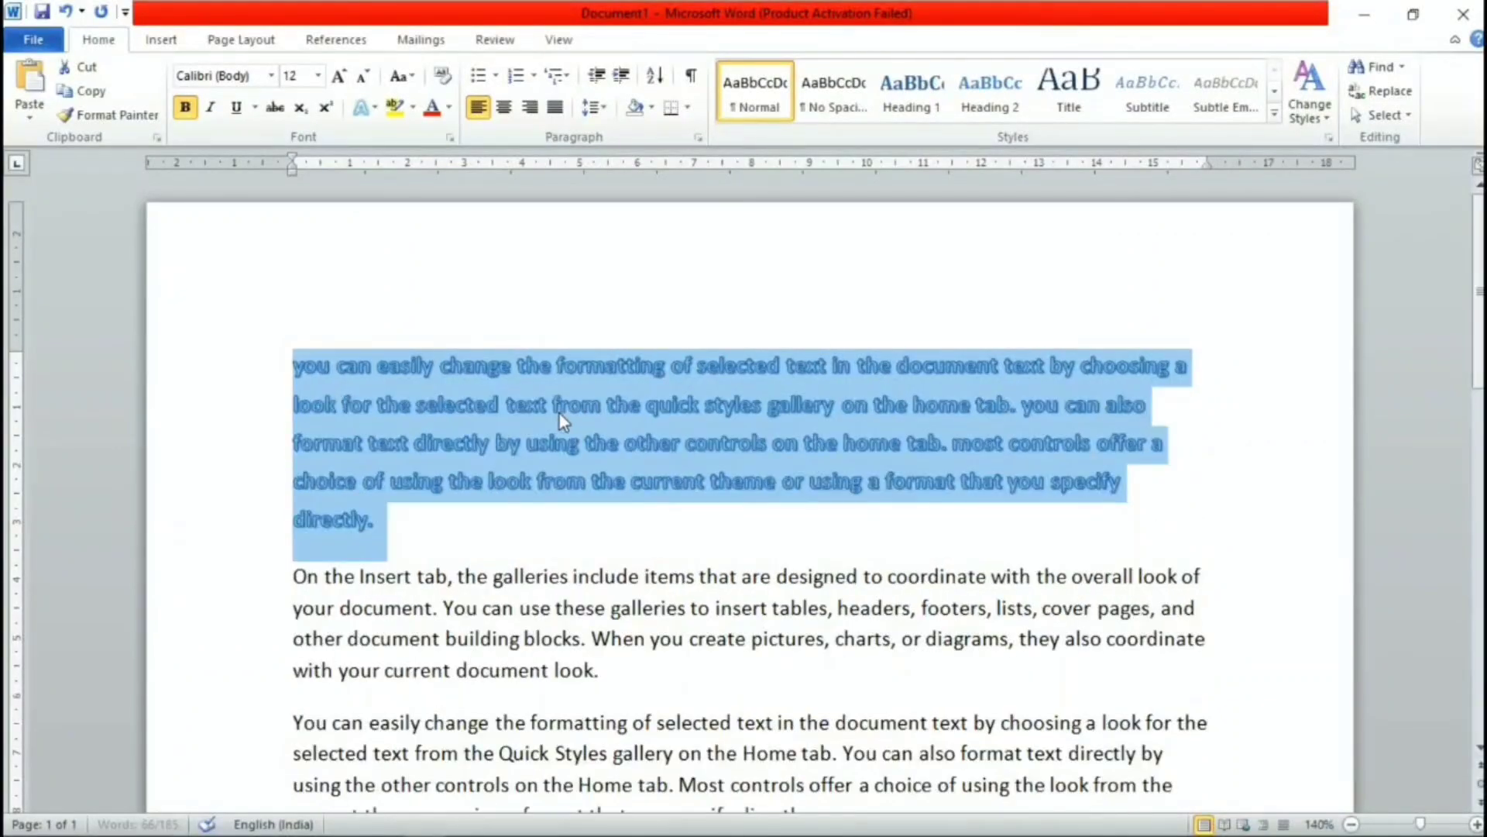
key("ctrl+shift+period")
key("ctrl+shift+period")
key("ctrl+shift+period")
key("ctrl+shift+period")
key("ctrl+shift+period")
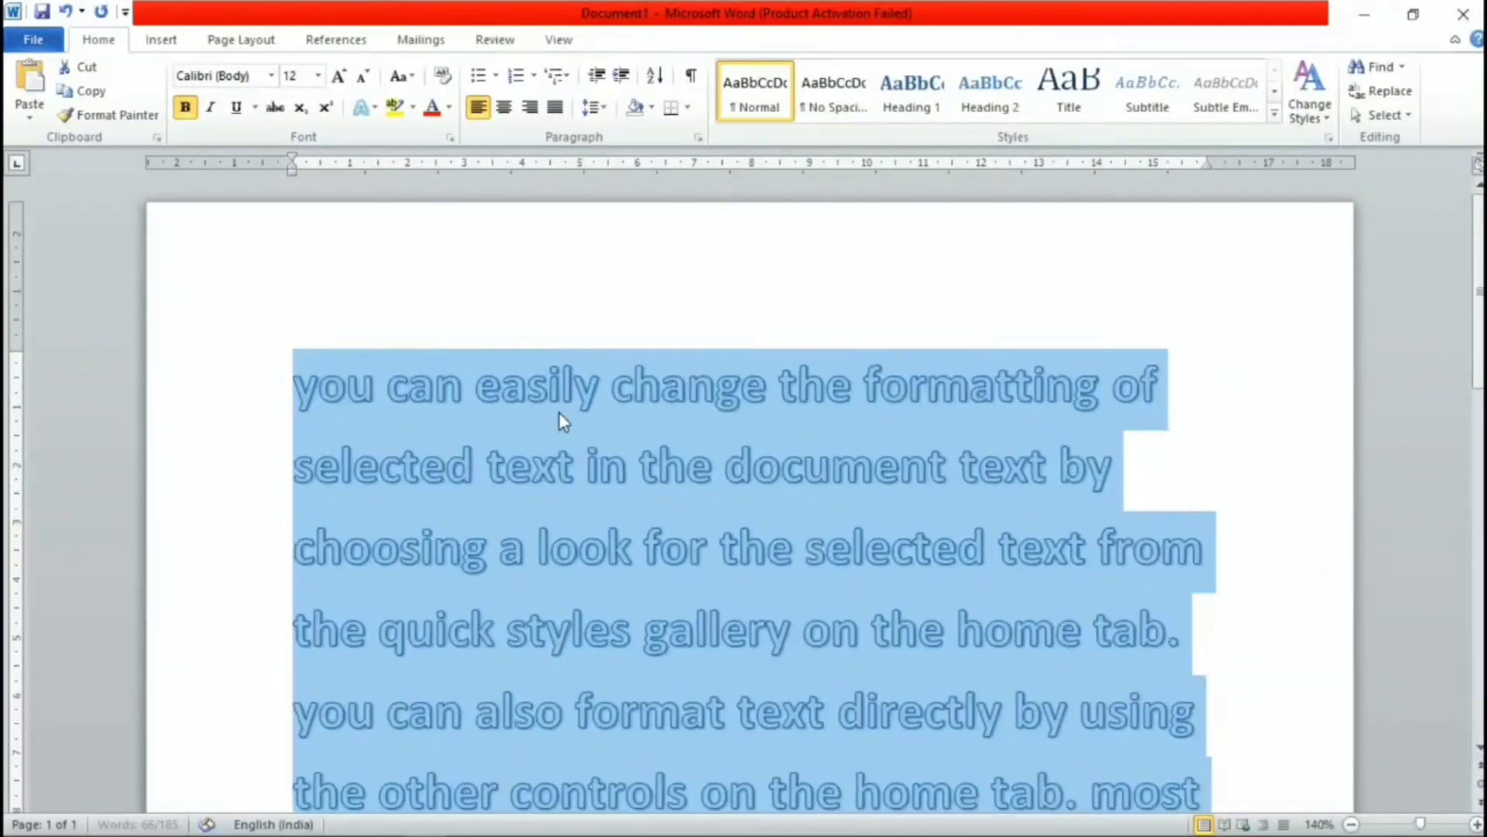
left_click(341, 78)
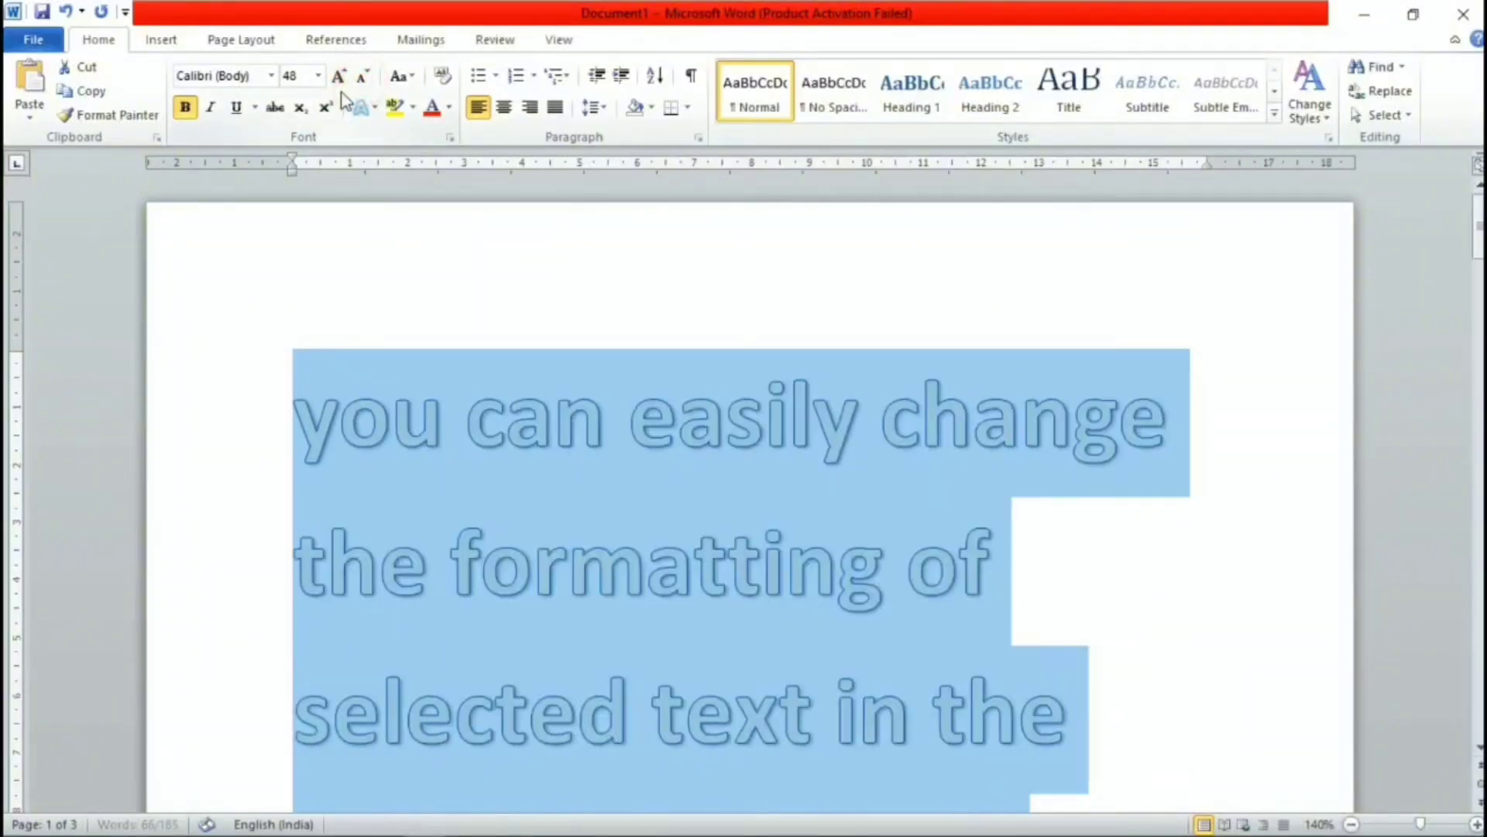
left_click(341, 77)
left_click(362, 78)
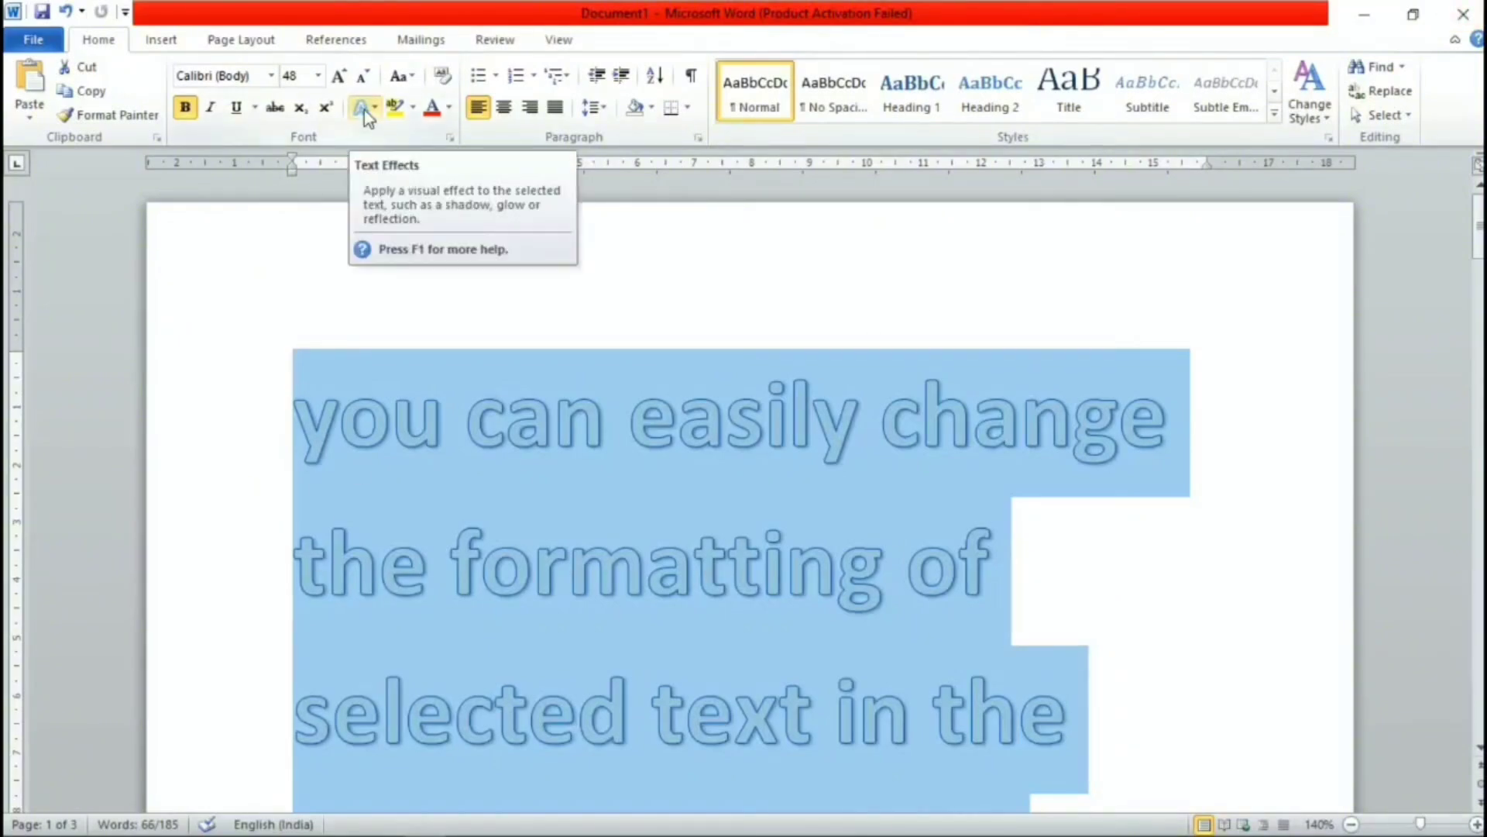
Give the first word "you" a red text outline using the text effects.
left_click(452, 467)
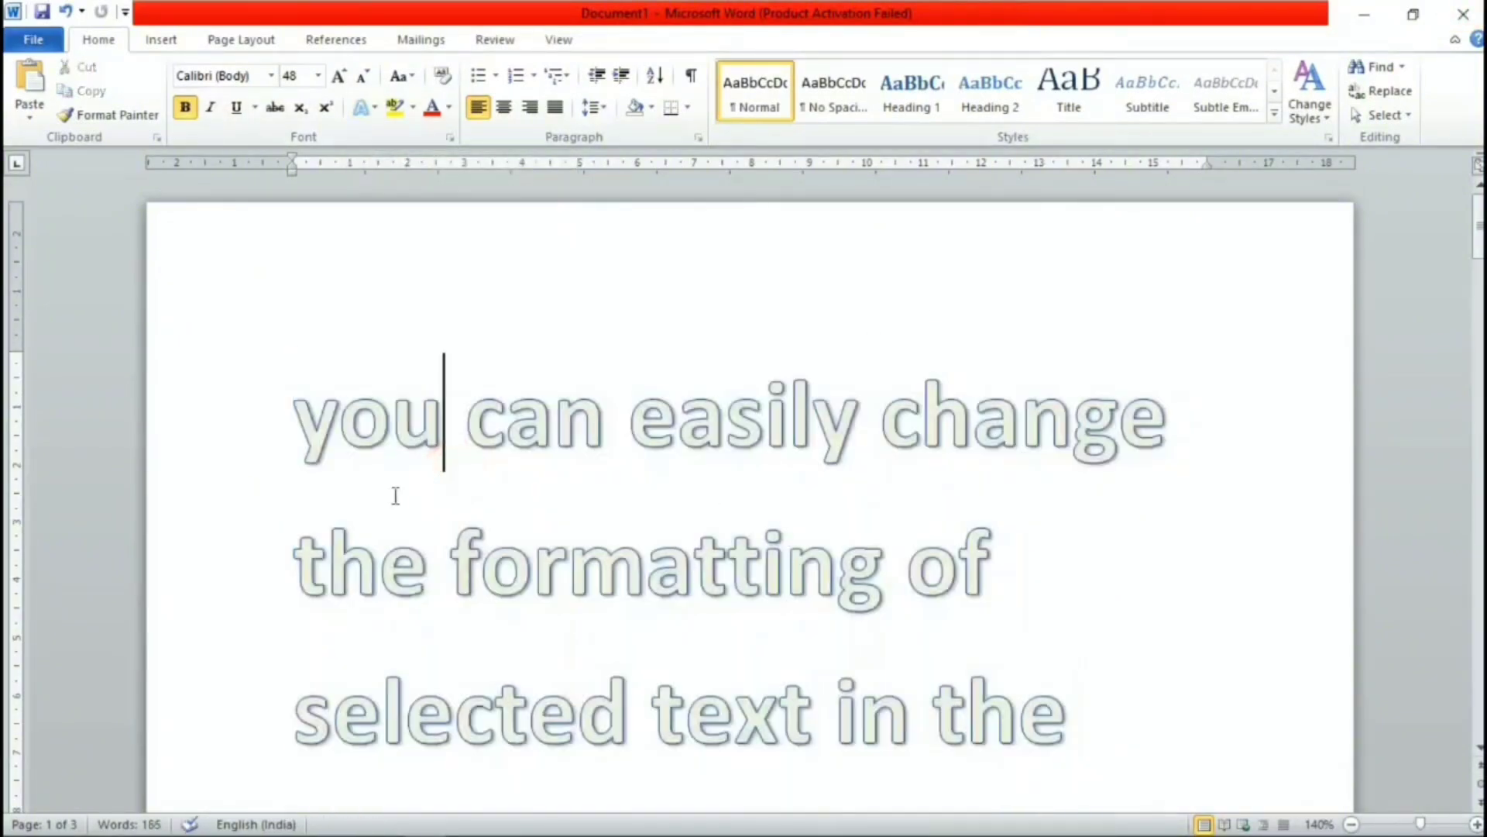
left_click_drag(294, 431, 454, 434)
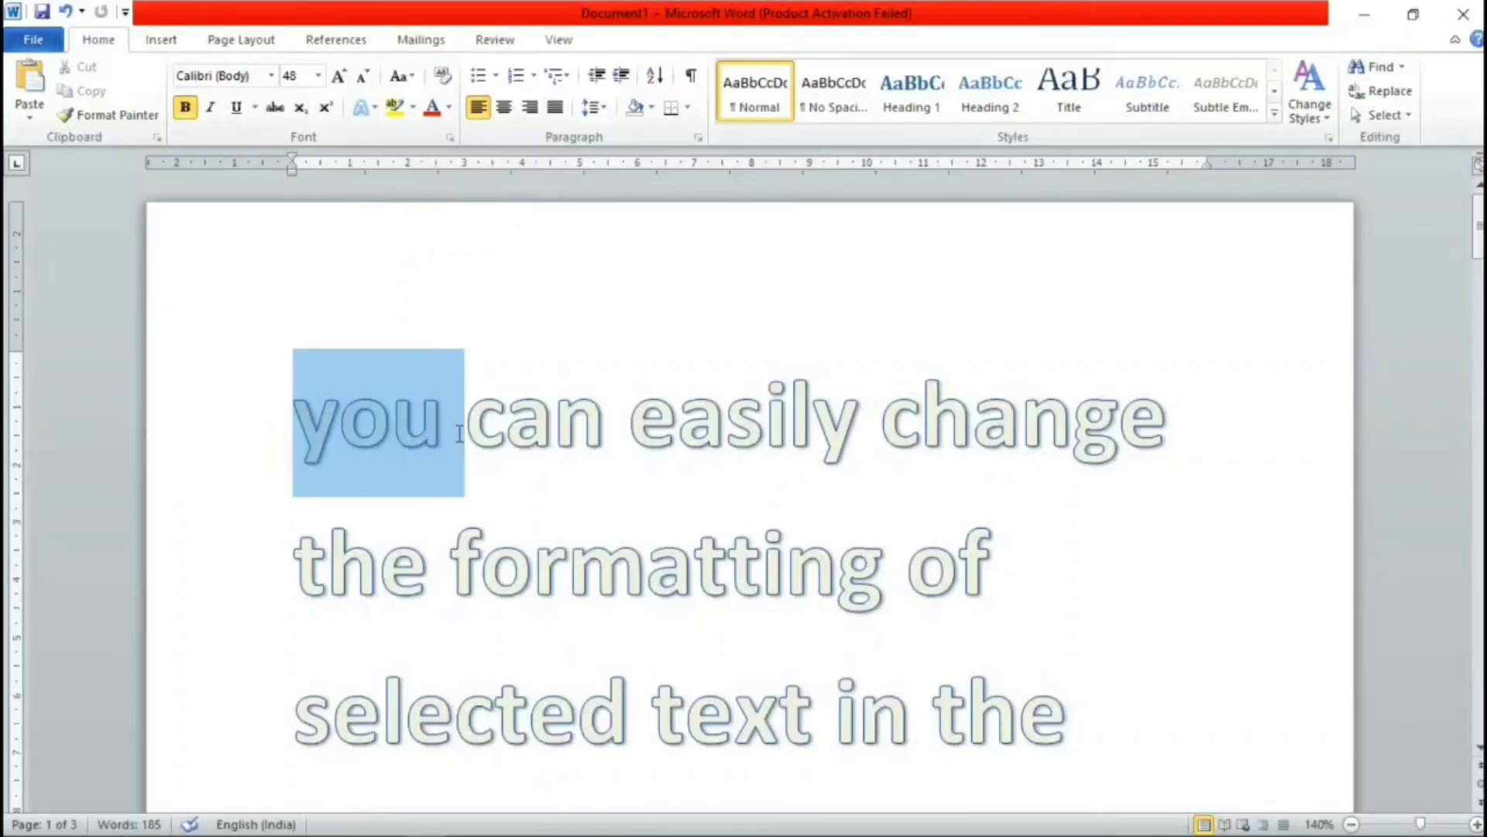
left_click(452, 577)
left_click_drag(296, 438, 446, 453)
left_click(374, 108)
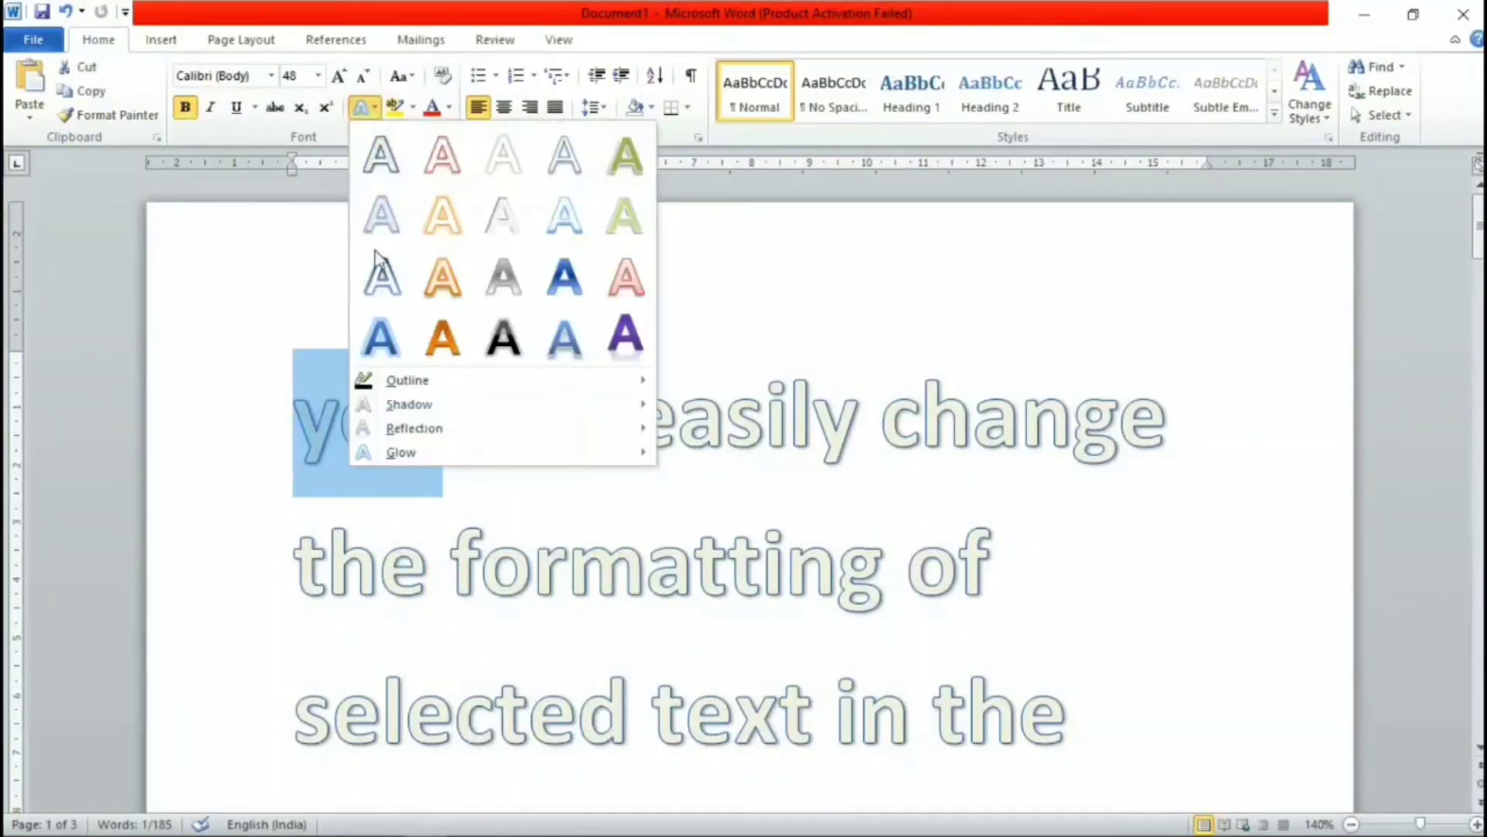
mouse_move(454, 384)
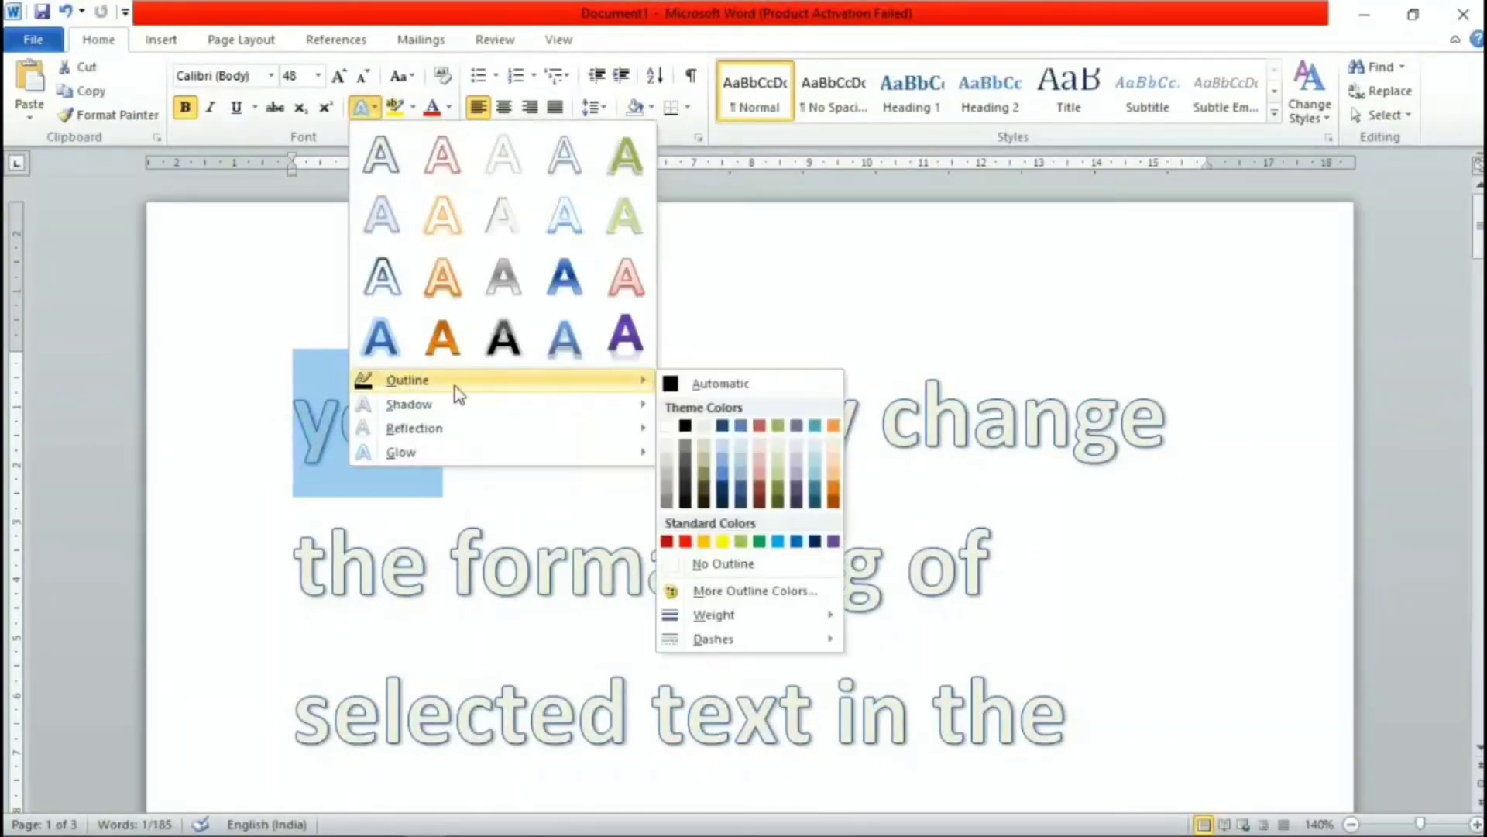
left_click(686, 542)
left_click(392, 433)
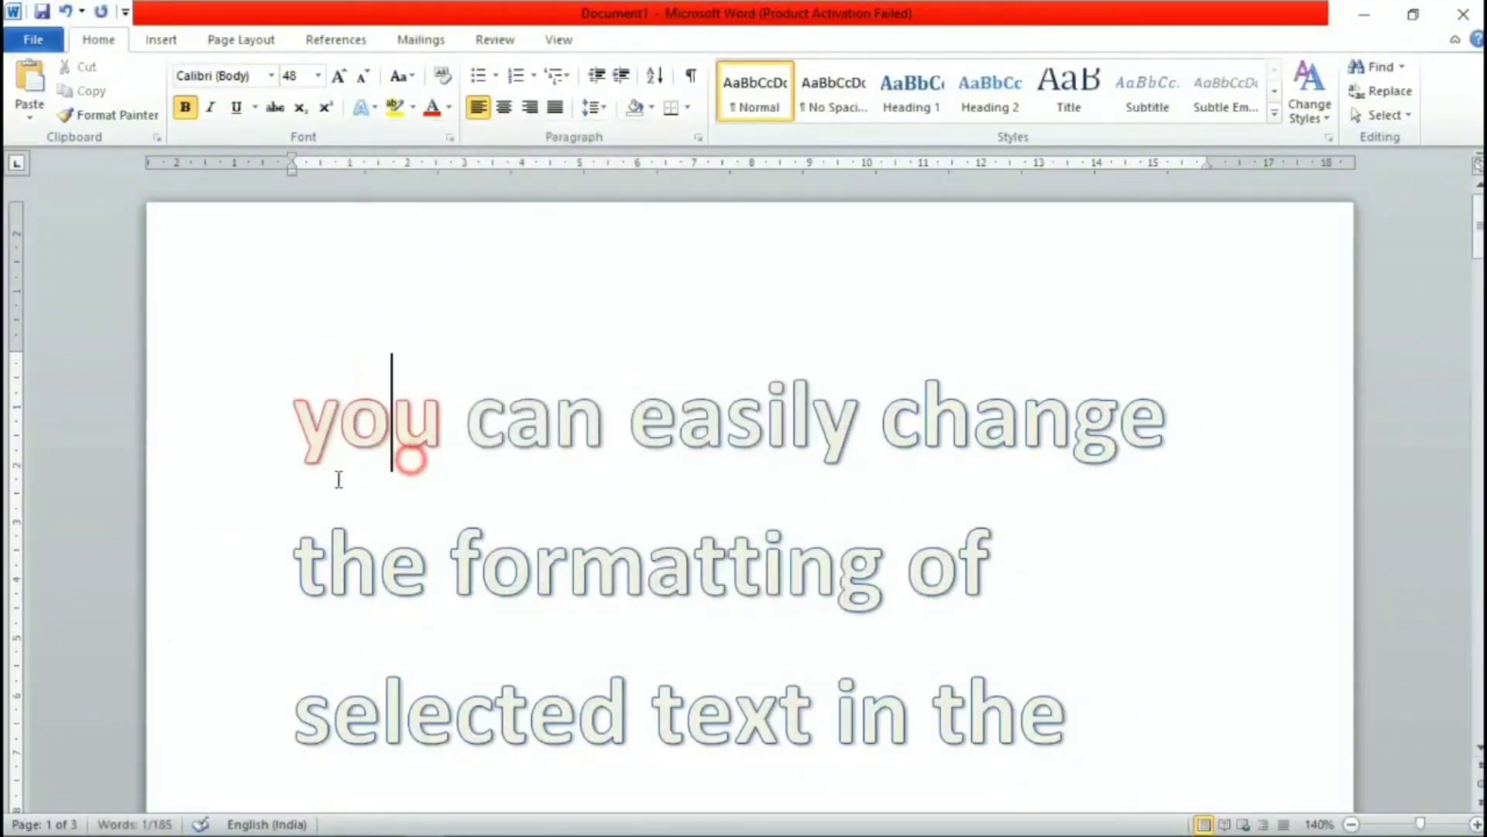
Give the word "can" in the first line the third inner shadow of the first row using the text effects, and deselect it.
left_click_drag(294, 438, 603, 439)
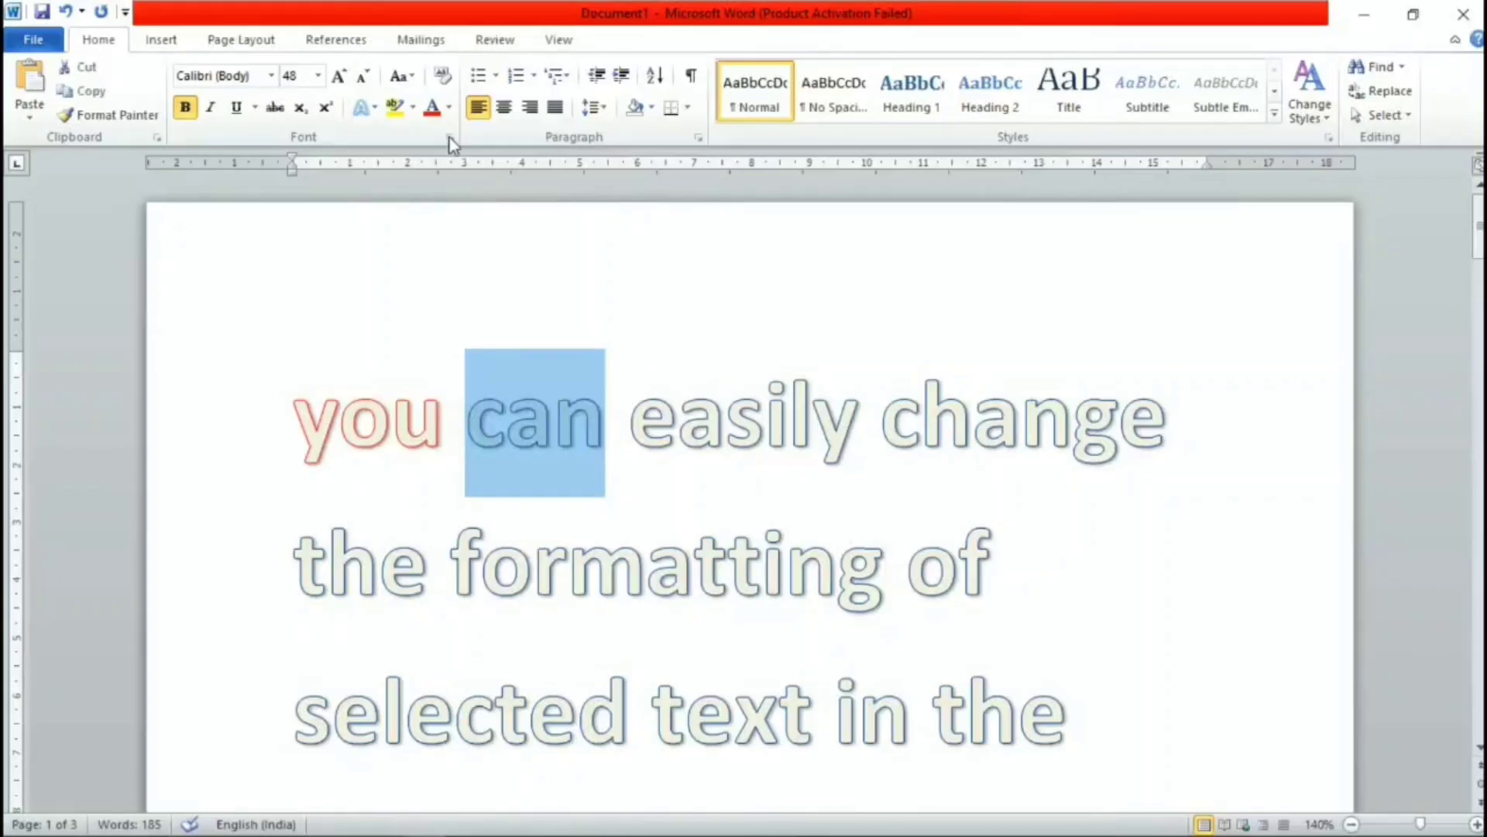
left_click(372, 107)
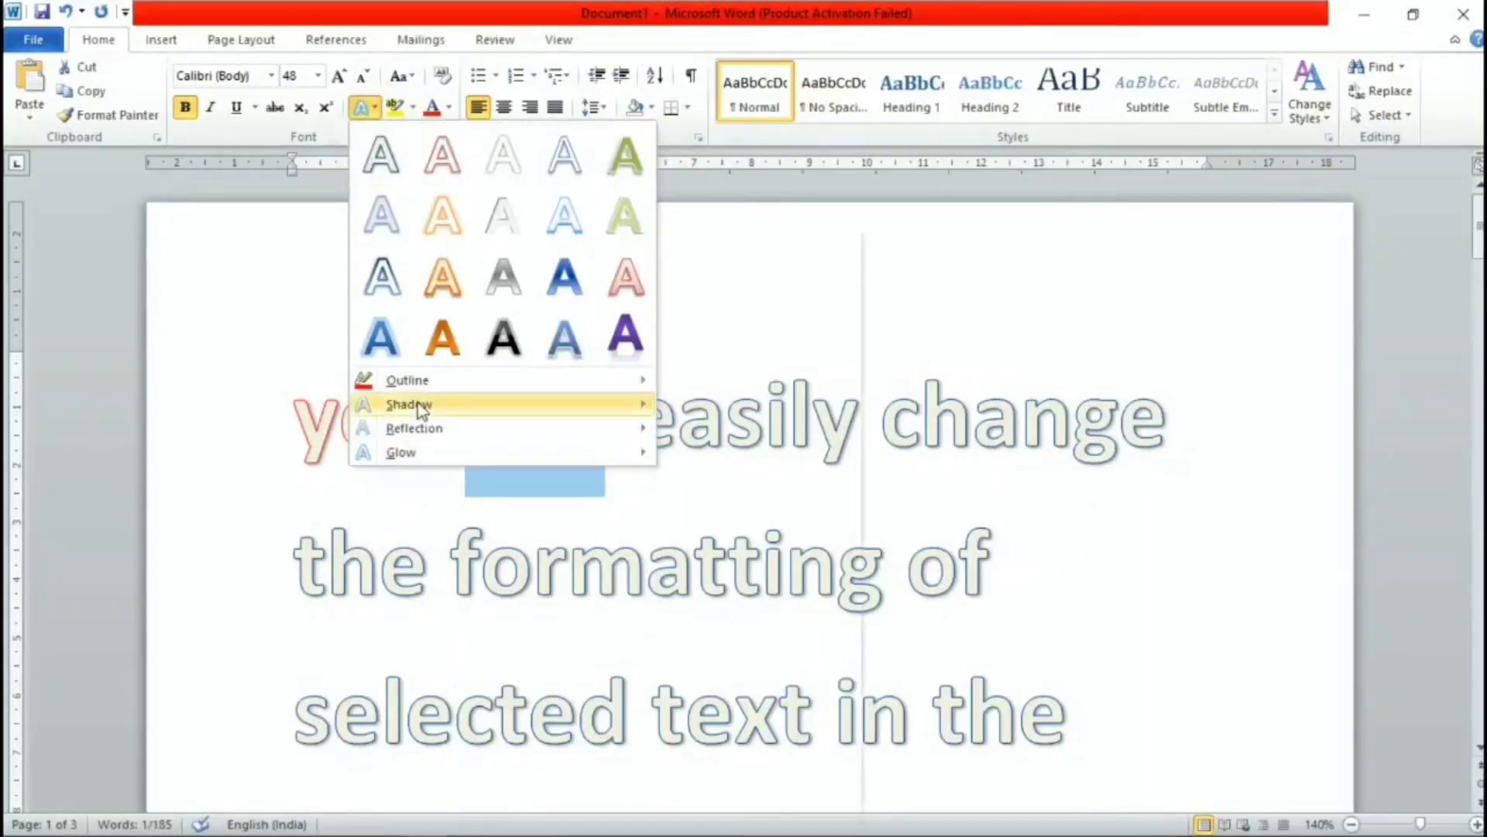
mouse_move(417, 403)
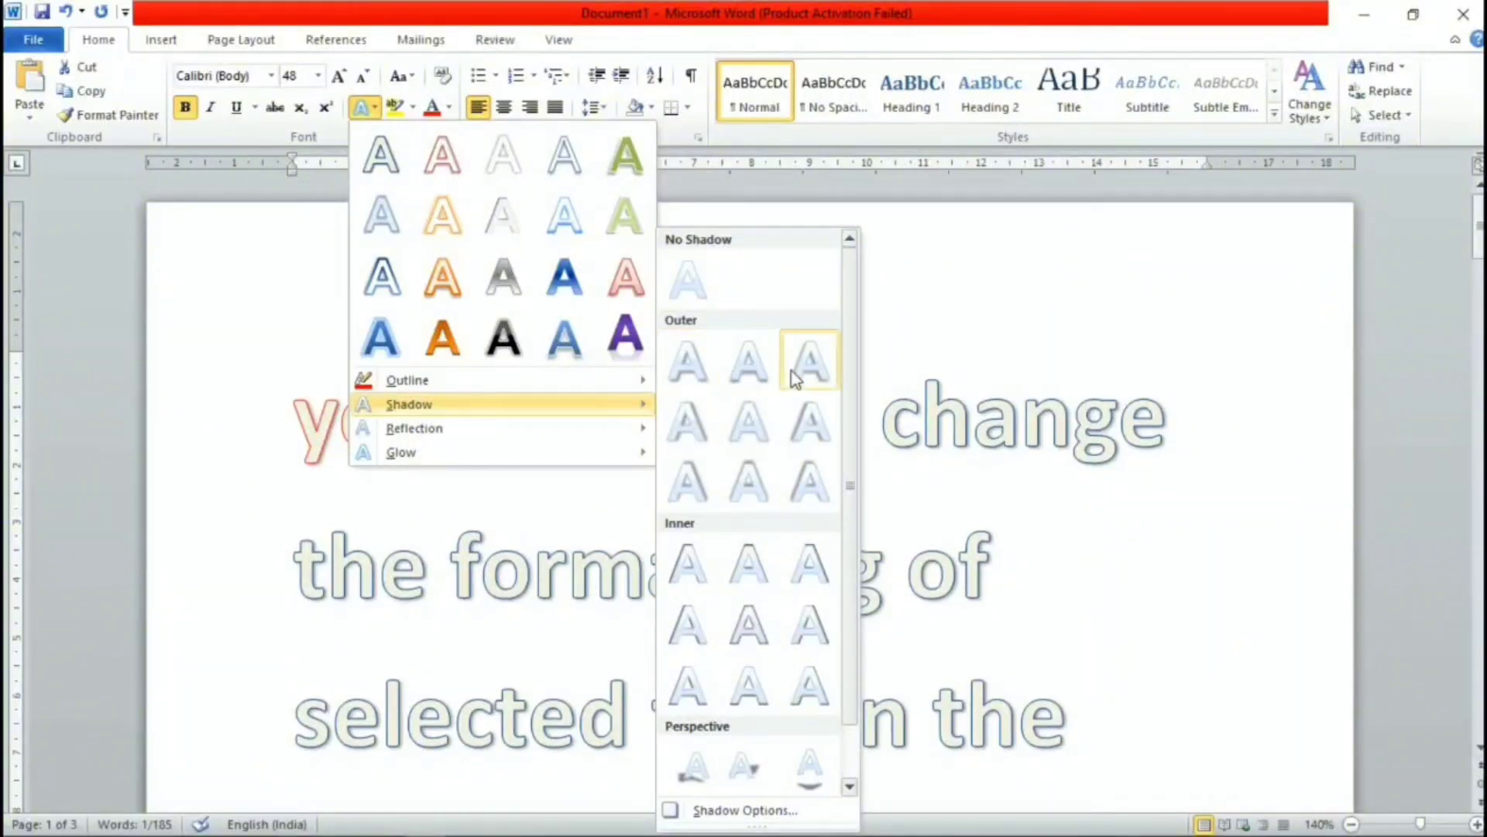
left_click(807, 571)
left_click(644, 527)
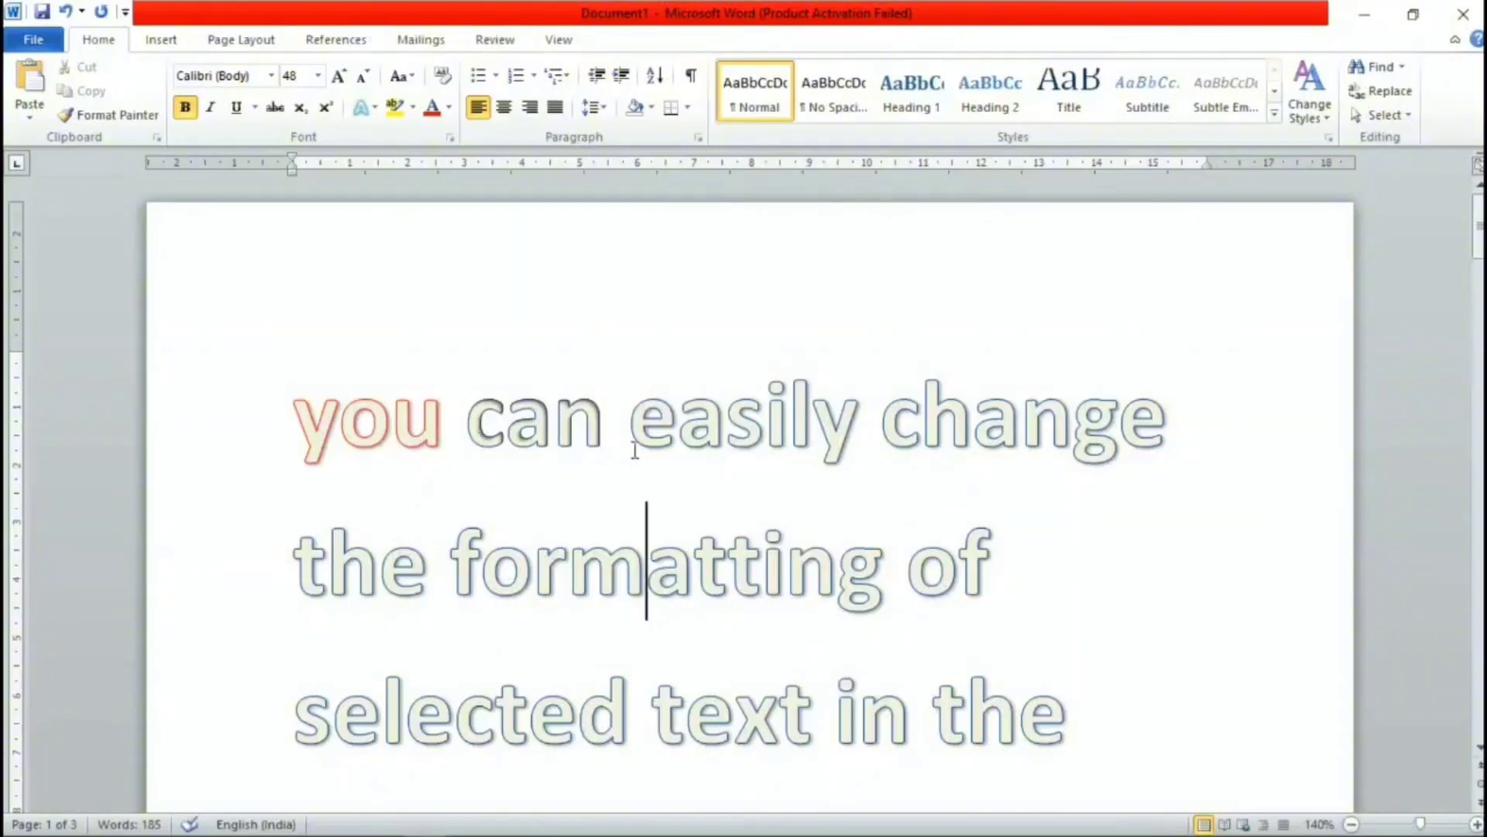
Add the second reflection variation of the first row to the word "easily" using the text effects, and deselect it.
left_click_drag(629, 445, 870, 443)
left_click(374, 108)
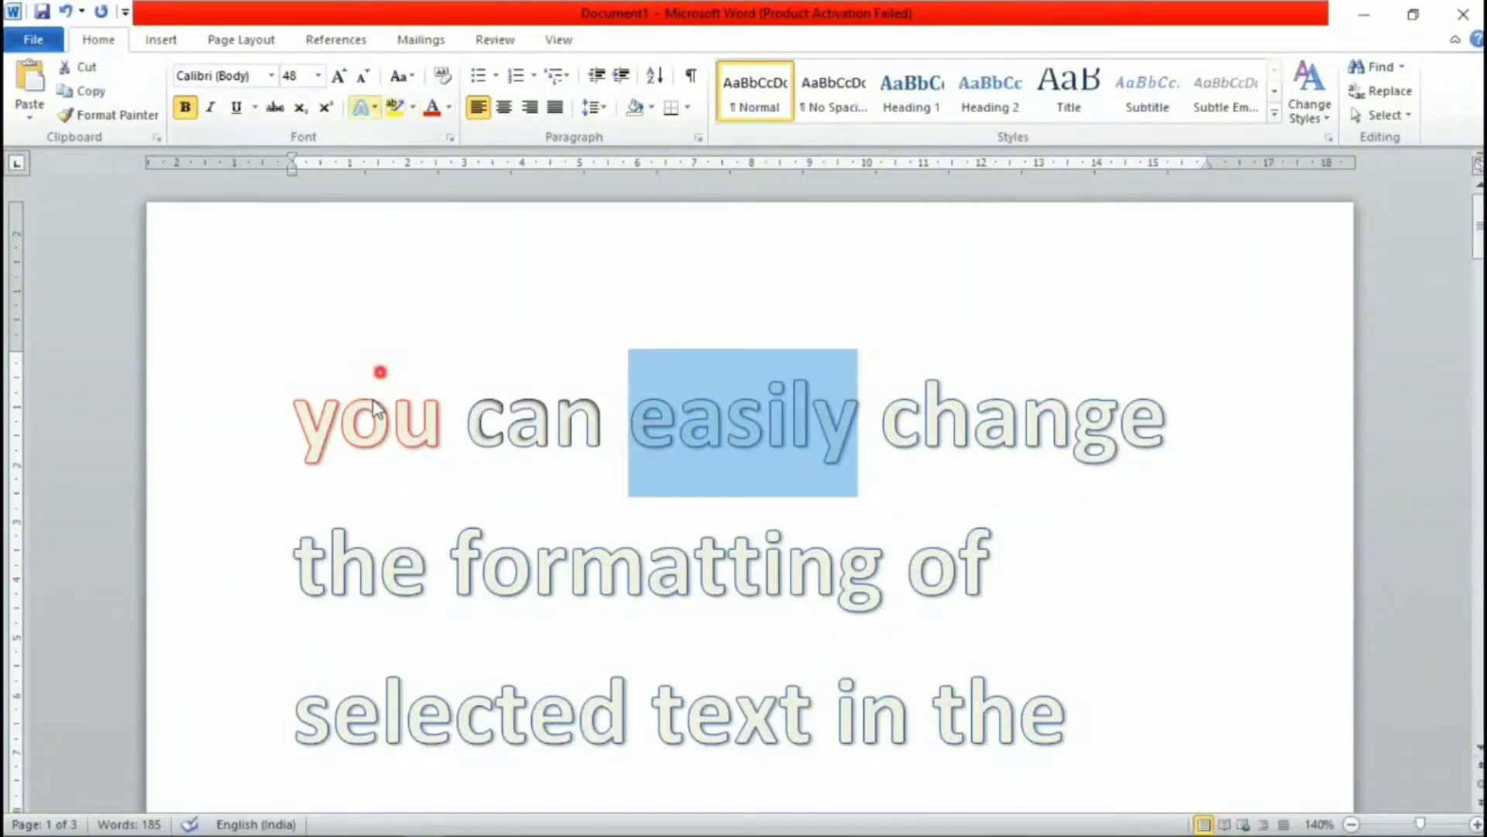
mouse_move(478, 431)
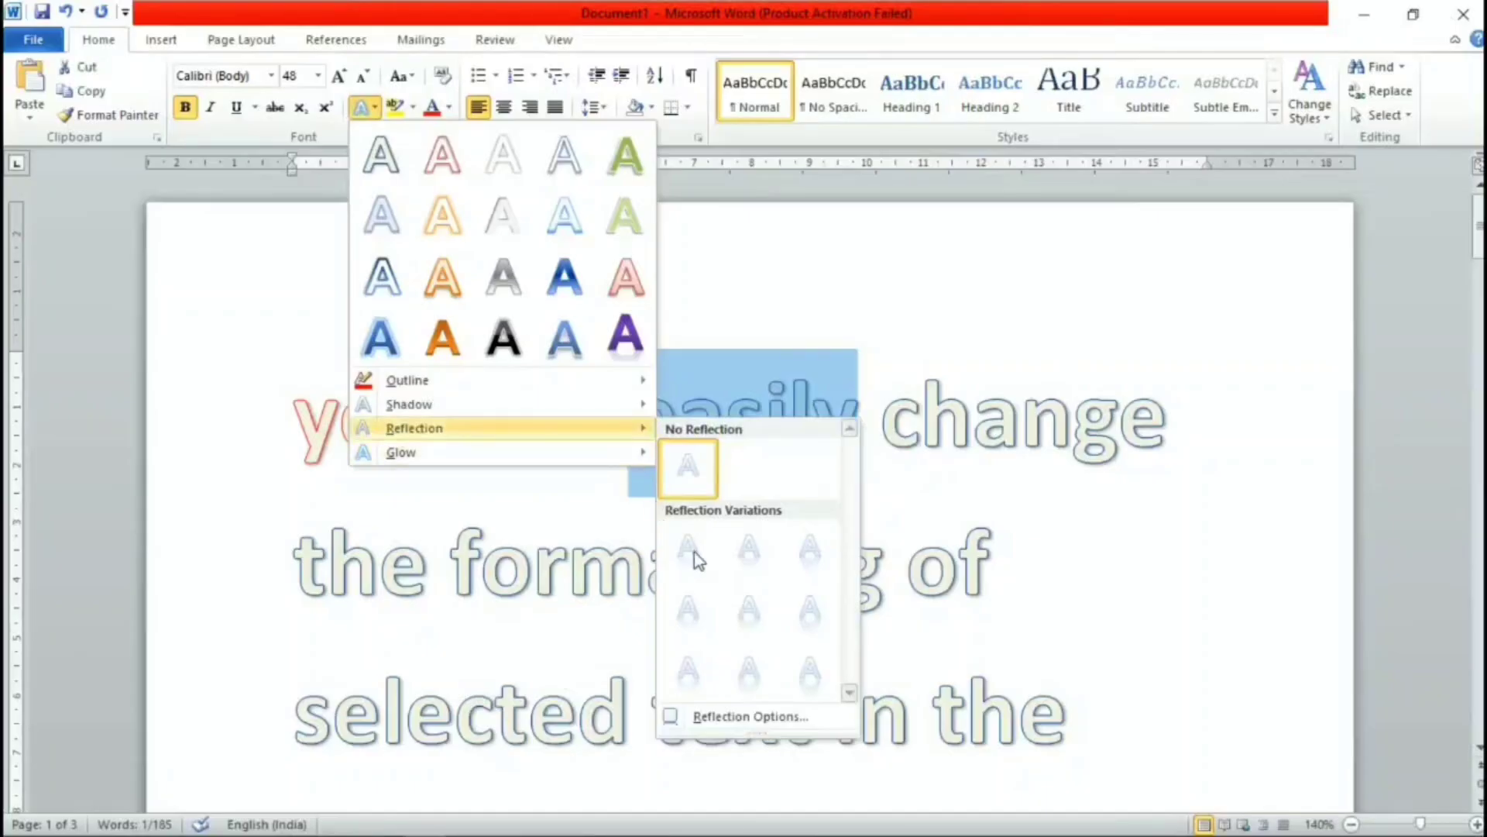
left_click(749, 550)
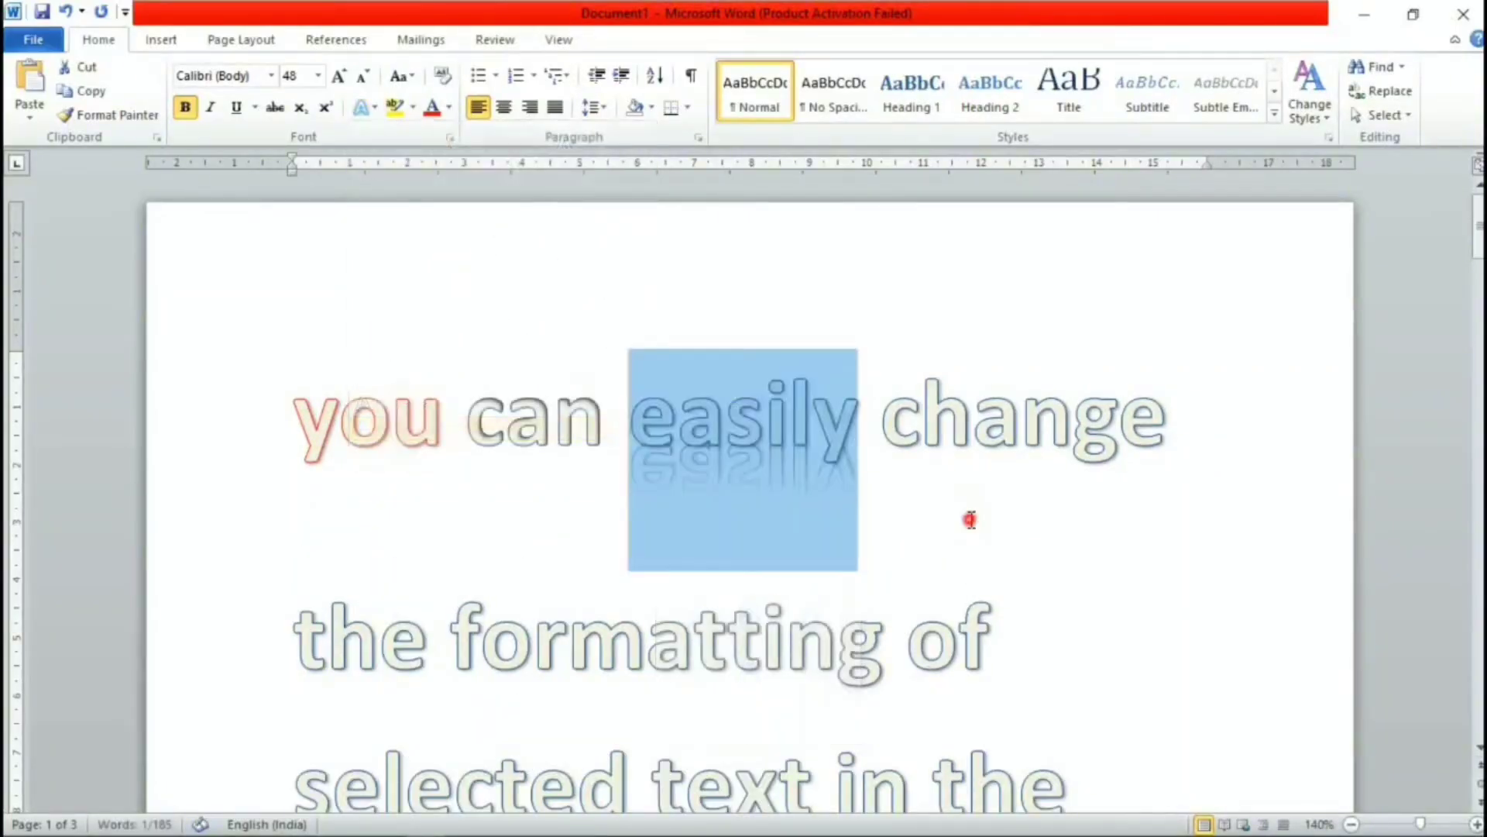
left_click(969, 517)
Give the word "change" in the first line a glow in standard red using the text effects, and deselect it.
left_click_drag(883, 431, 1209, 430)
left_click(365, 106)
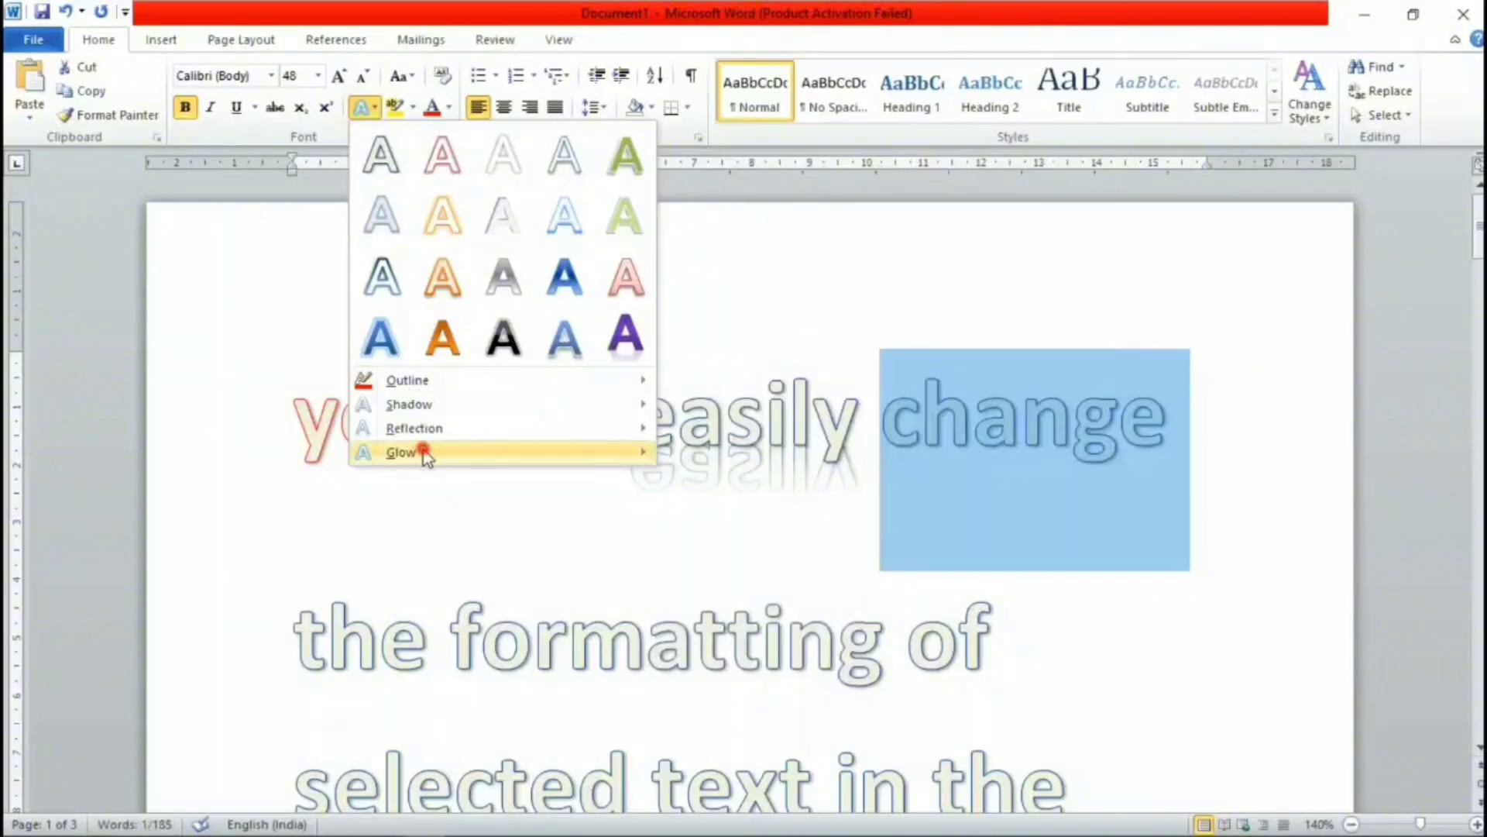
mouse_move(422, 451)
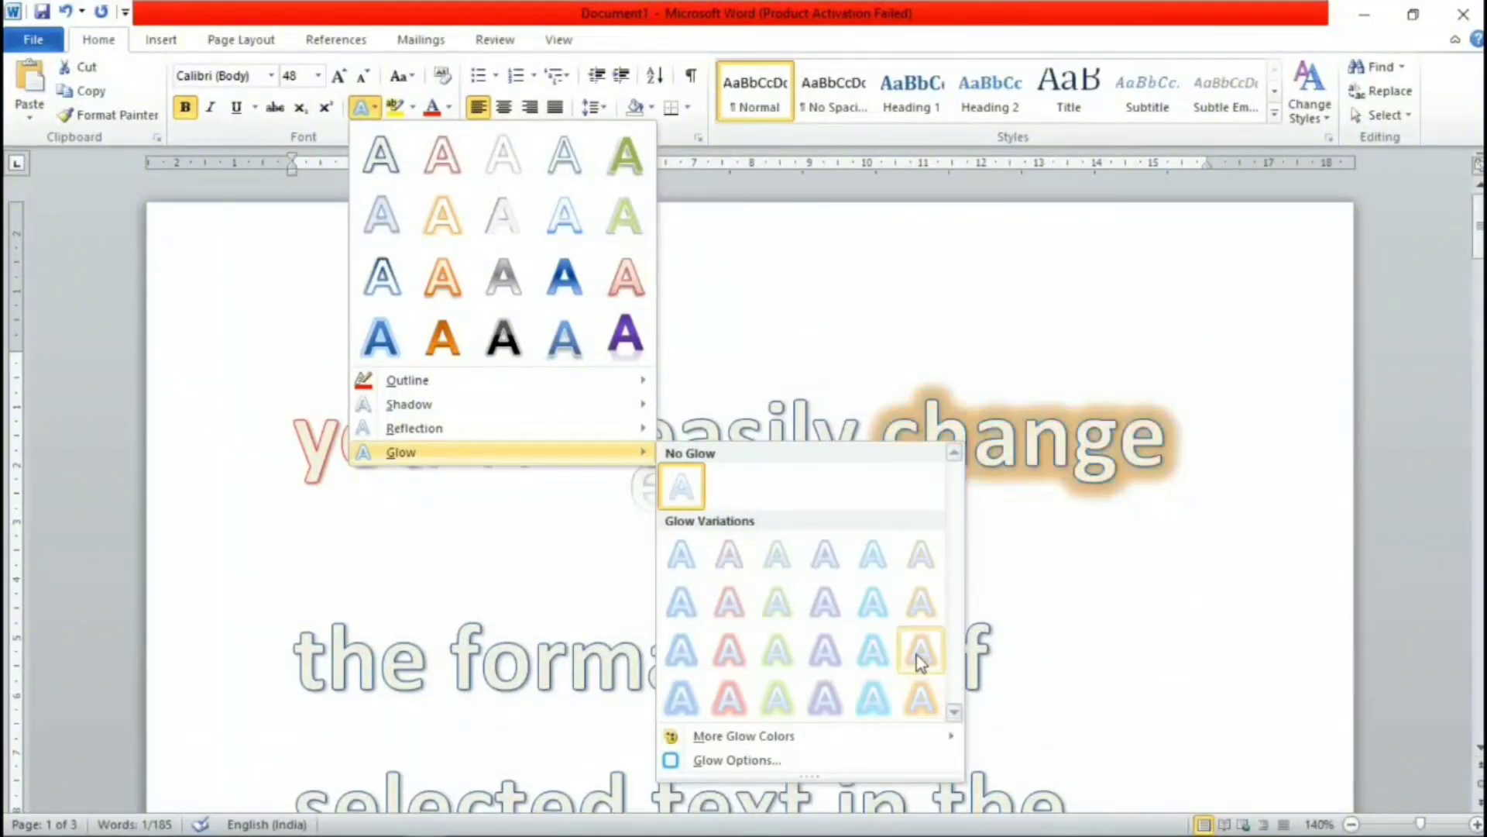
mouse_move(729, 738)
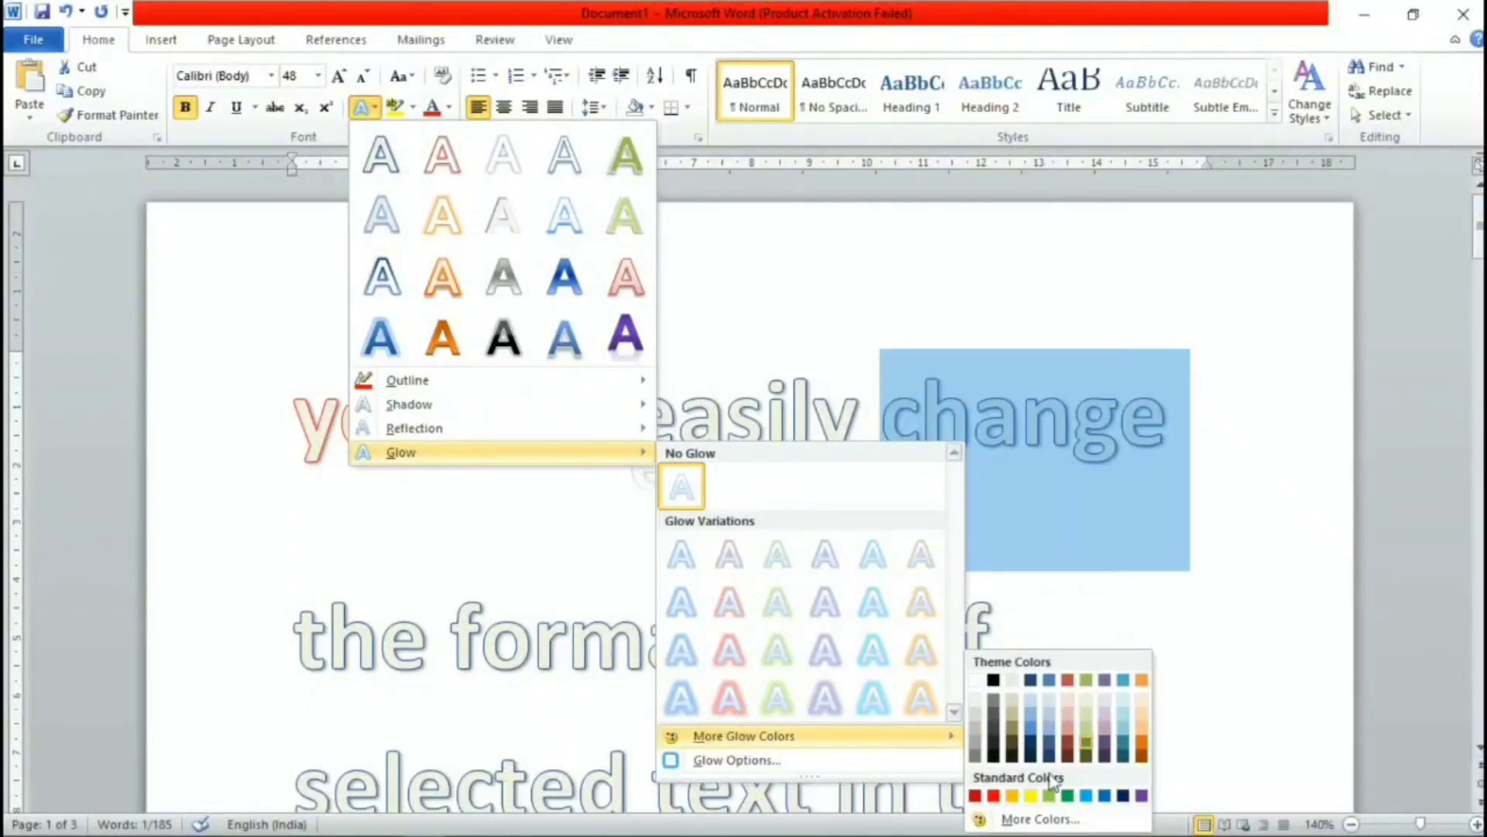
left_click(994, 795)
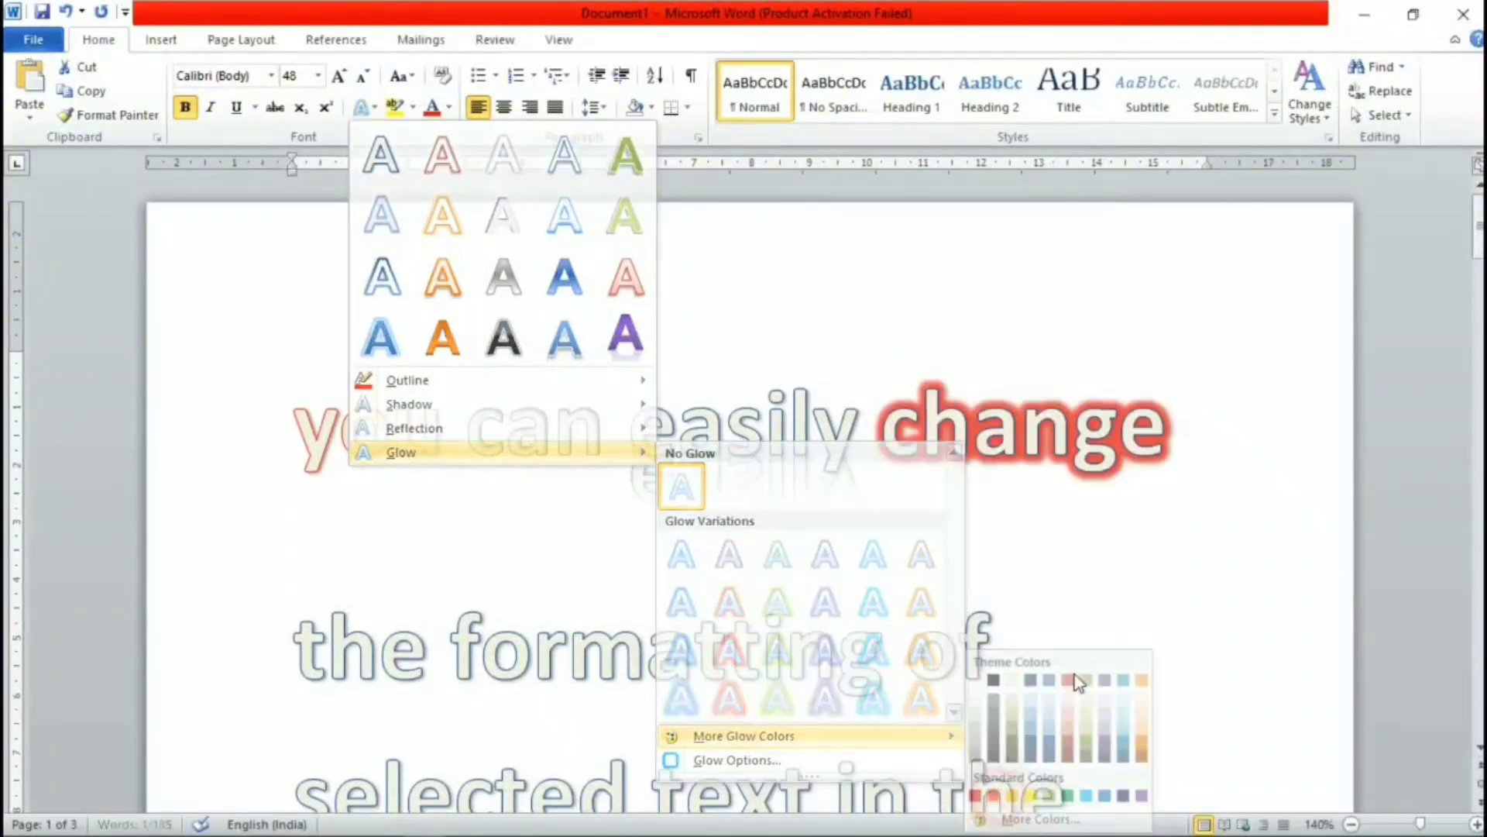
left_click(630, 554)
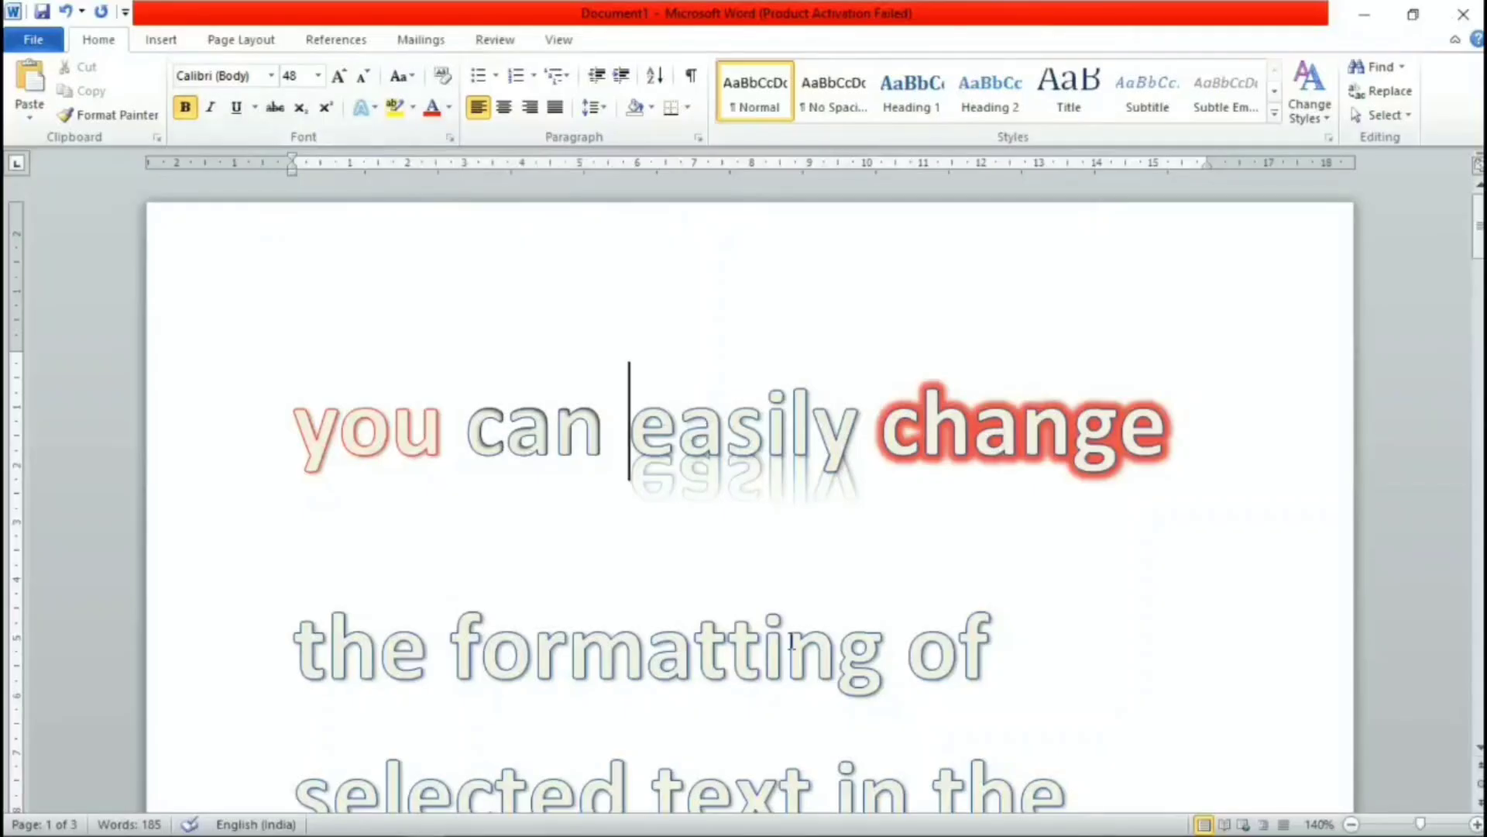
Select the word "formatting" in the second line.
left_click_drag(452, 651, 867, 655)
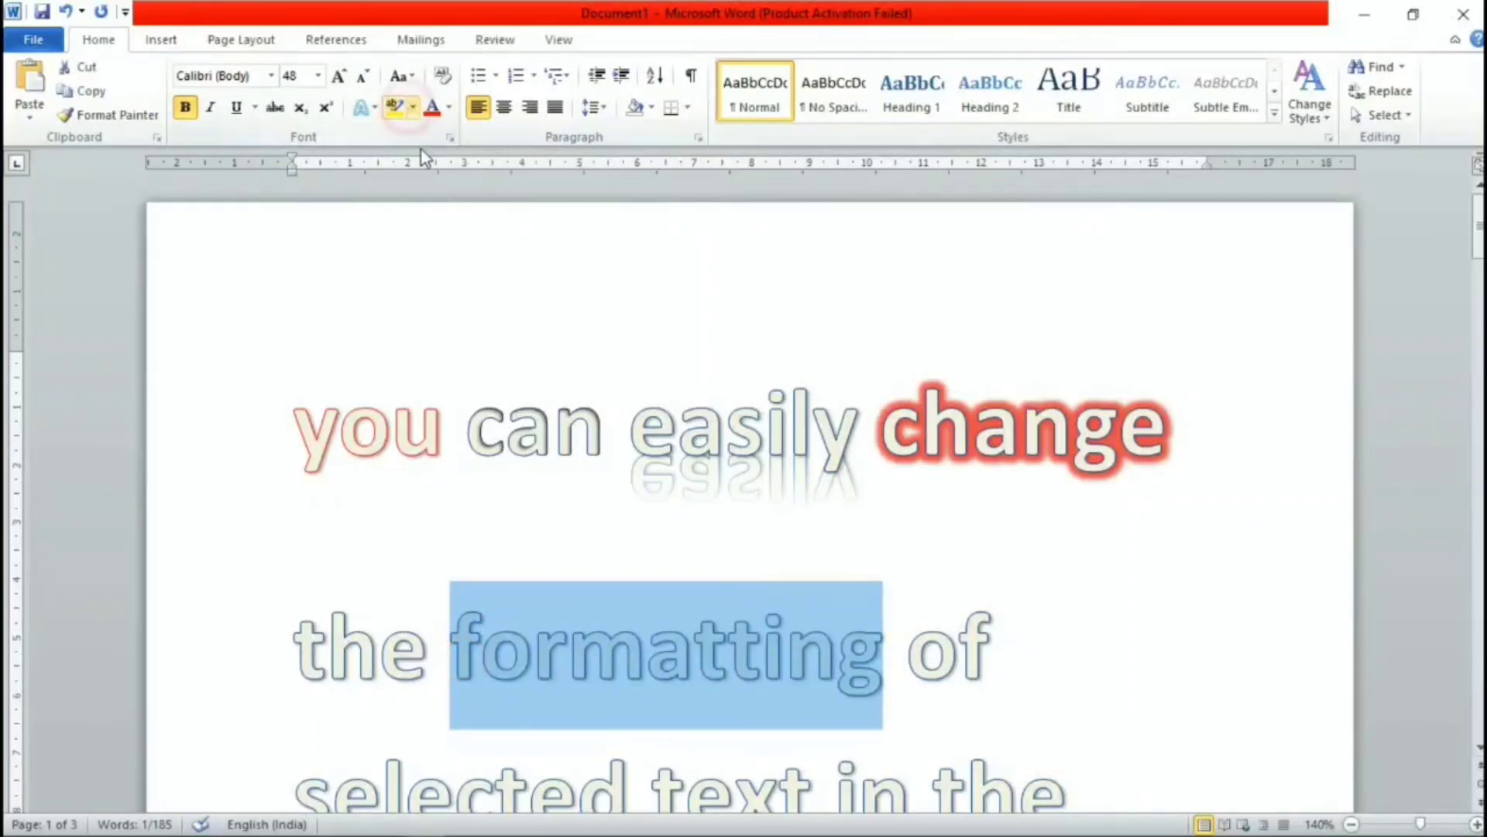